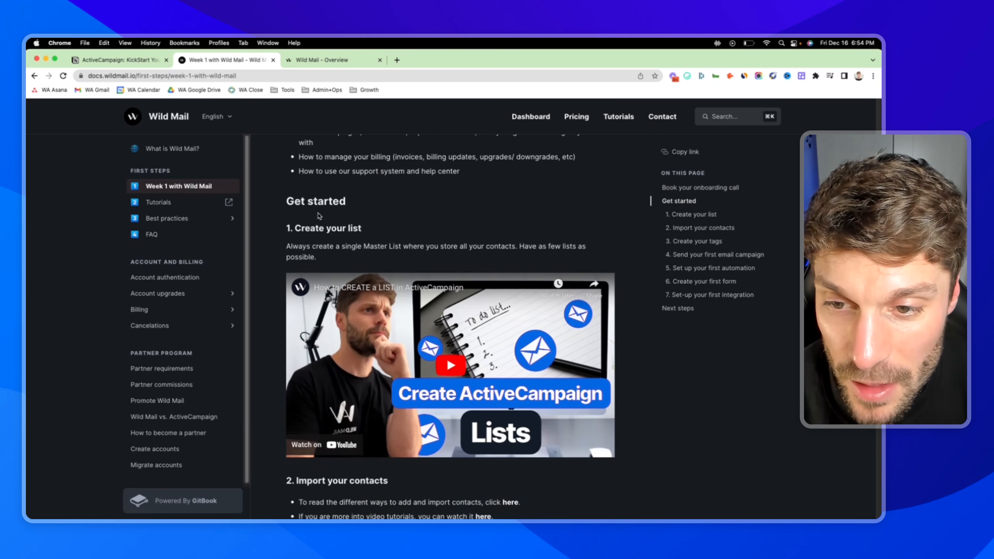
Read the guide's advice on creating a single master list, and open the contact lists page in the Wild Mail account
scroll(319, 222, down, 1)
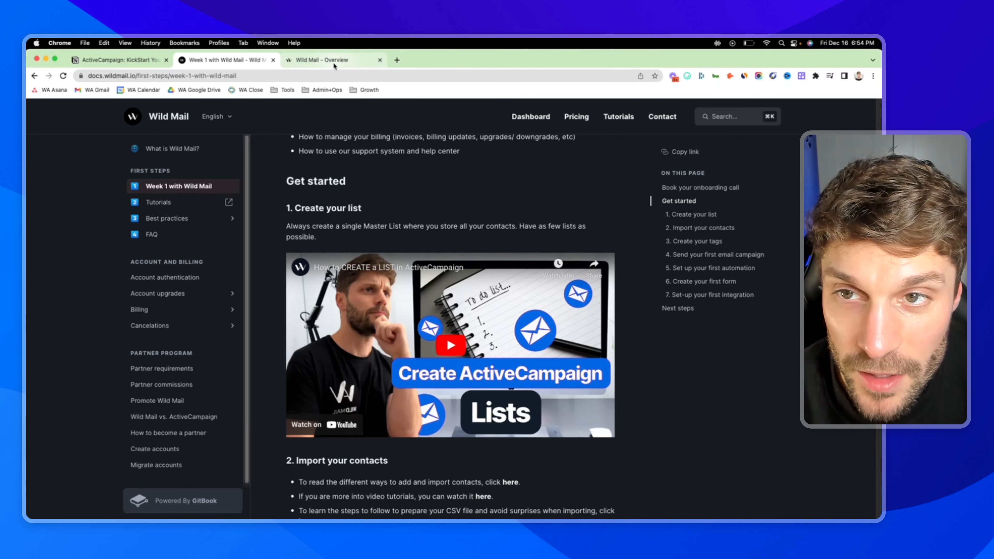
scroll(293, 168, down, 3)
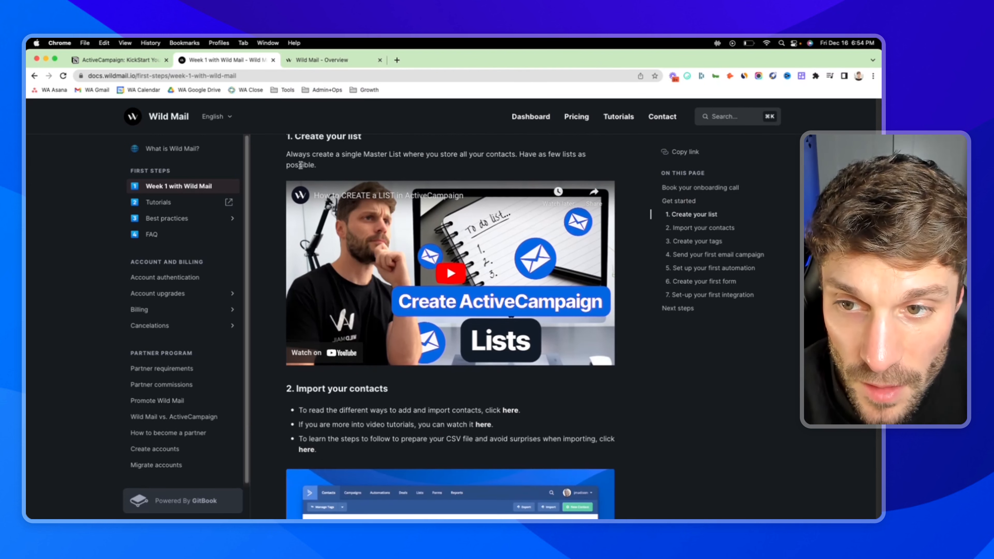
drag(288, 169, 470, 181)
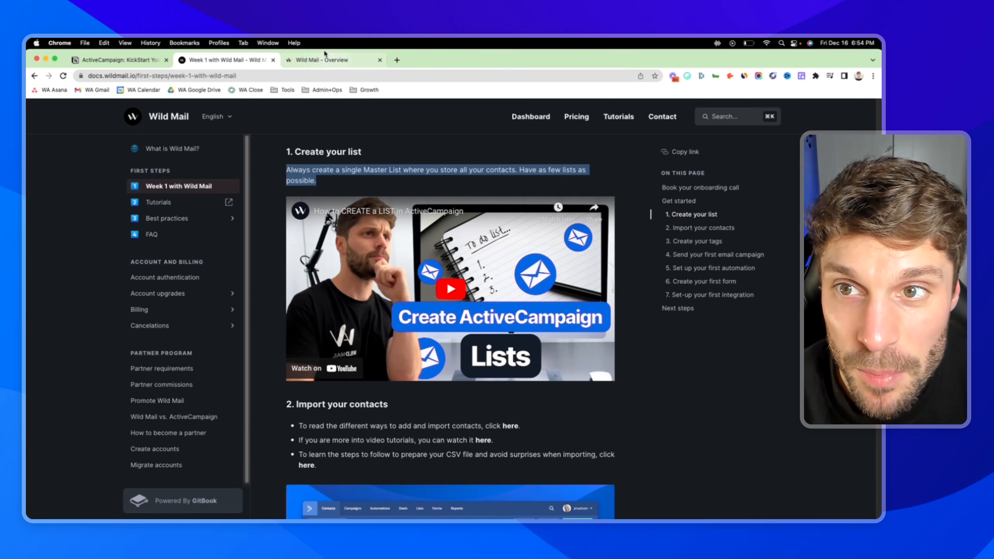
click(326, 60)
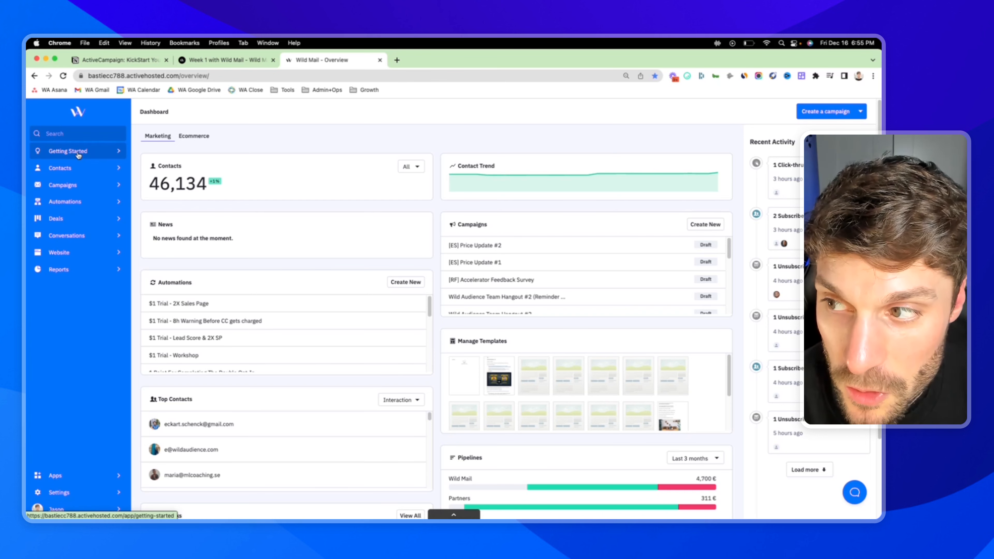
click(80, 172)
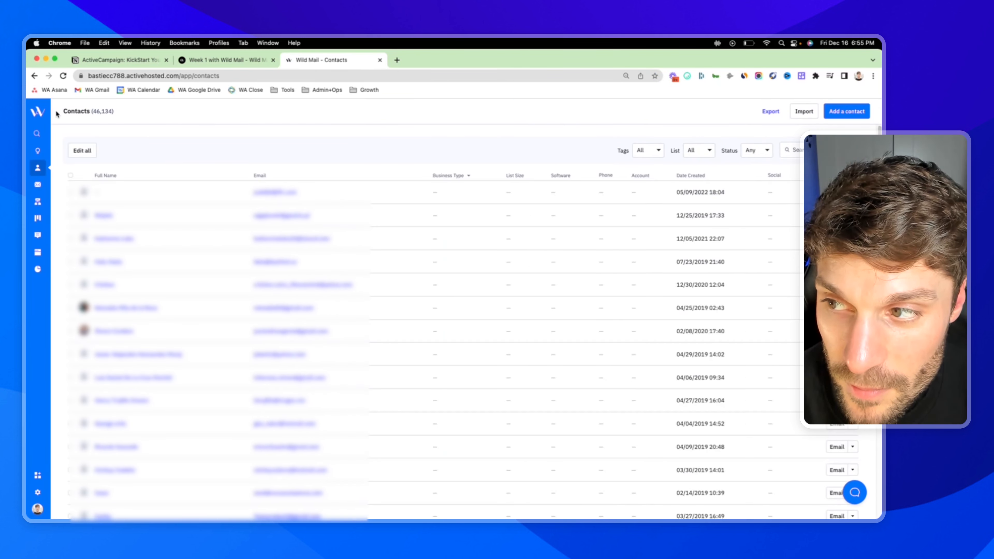
click(56, 113)
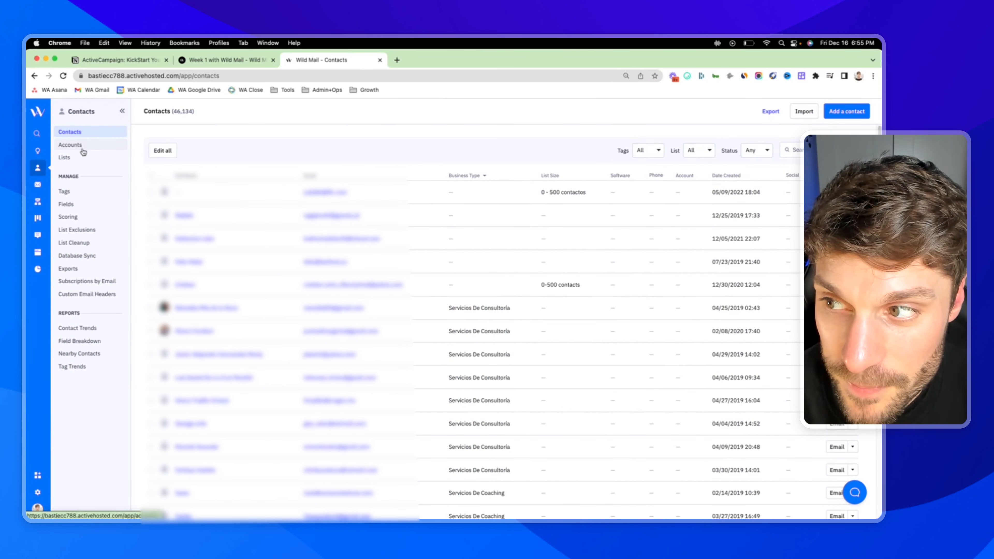
click(82, 158)
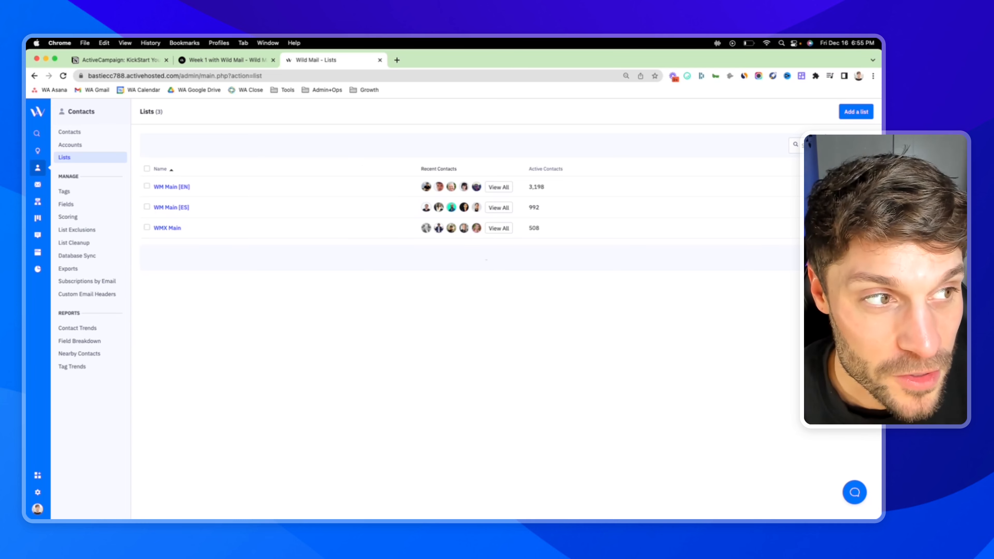
Start a new contact list named "Main List" with the list URL wildmail.io
click(856, 113)
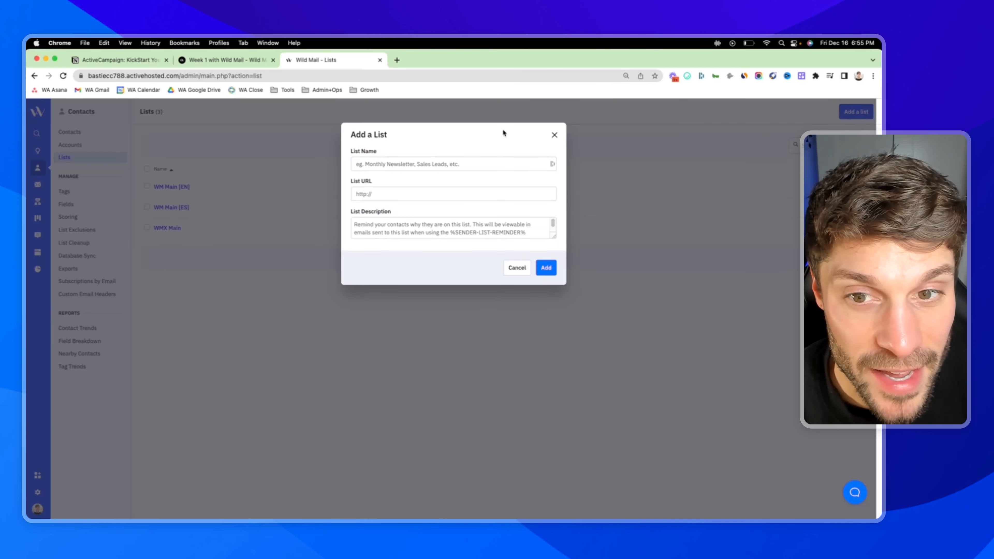
click(438, 163)
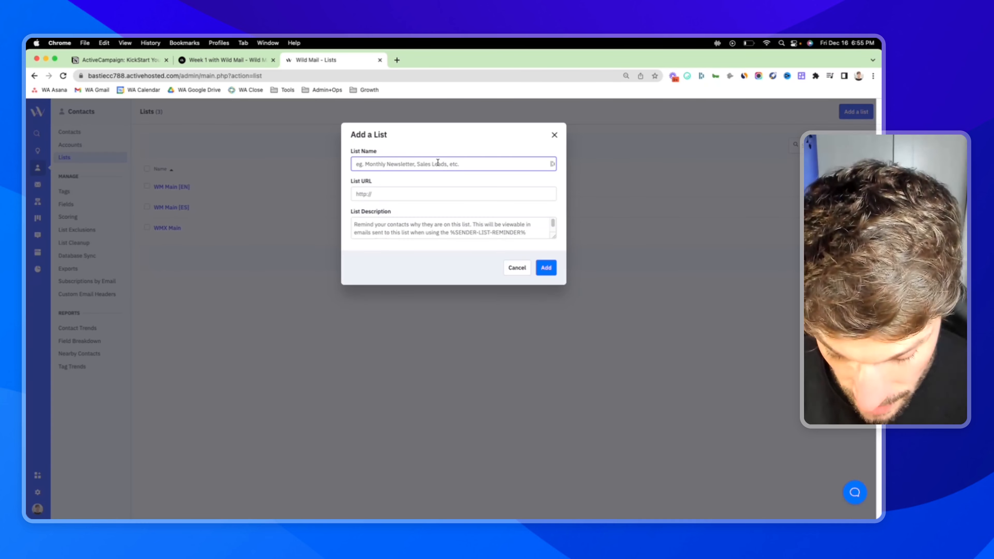
text(Main List)
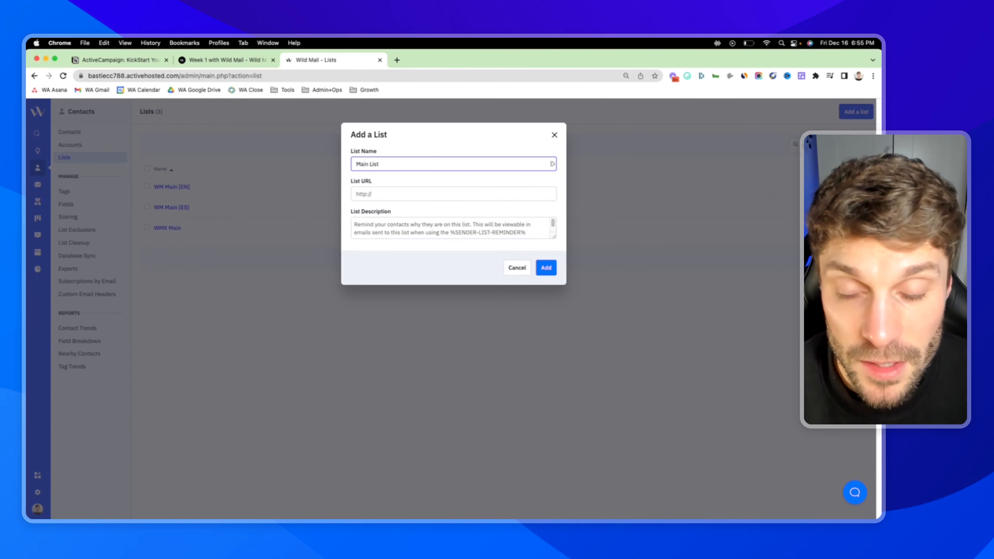
click(396, 195)
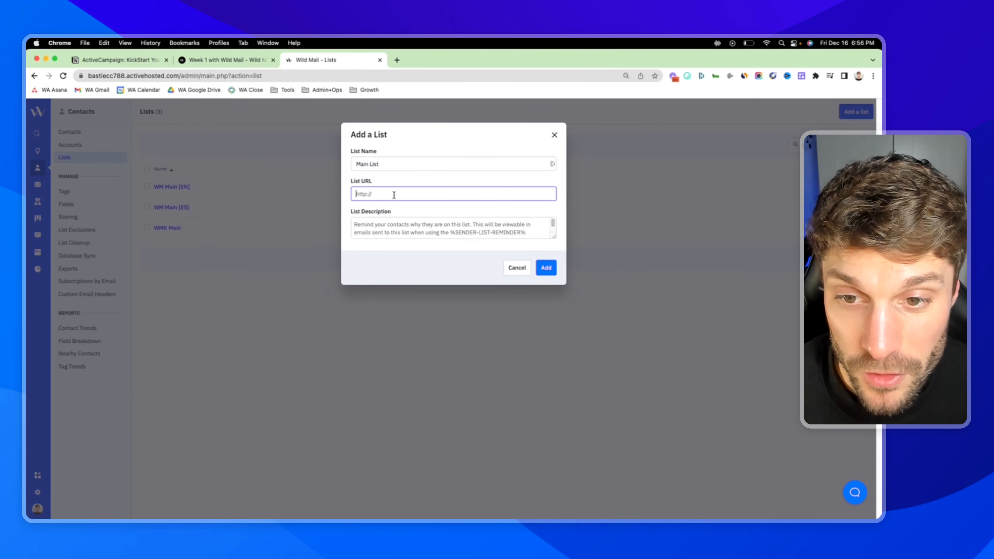
text(wildmail.io)
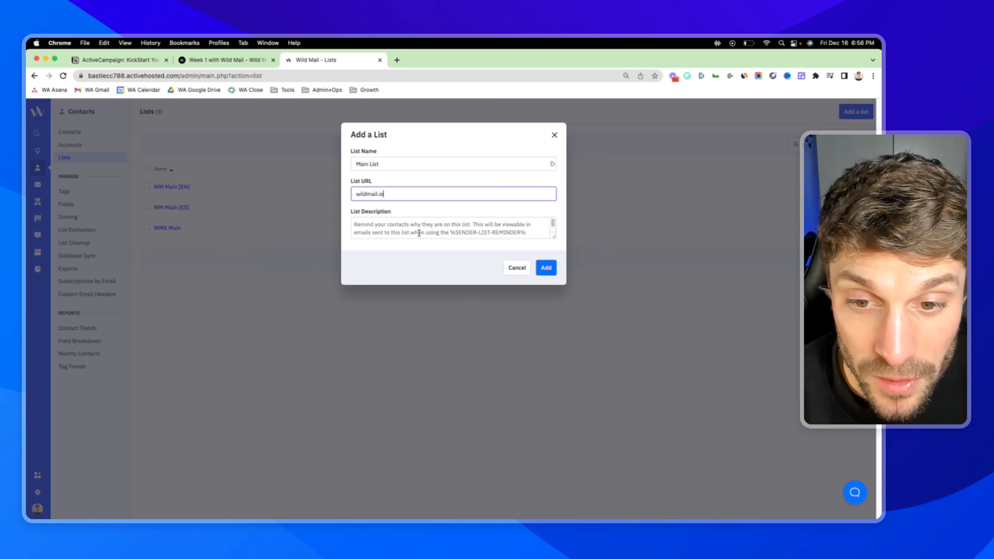
Enter the list description "You signed up for the Wild Mail newsletter!" and add the list
scroll(430, 233, down, 1)
scroll(425, 227, up, 1)
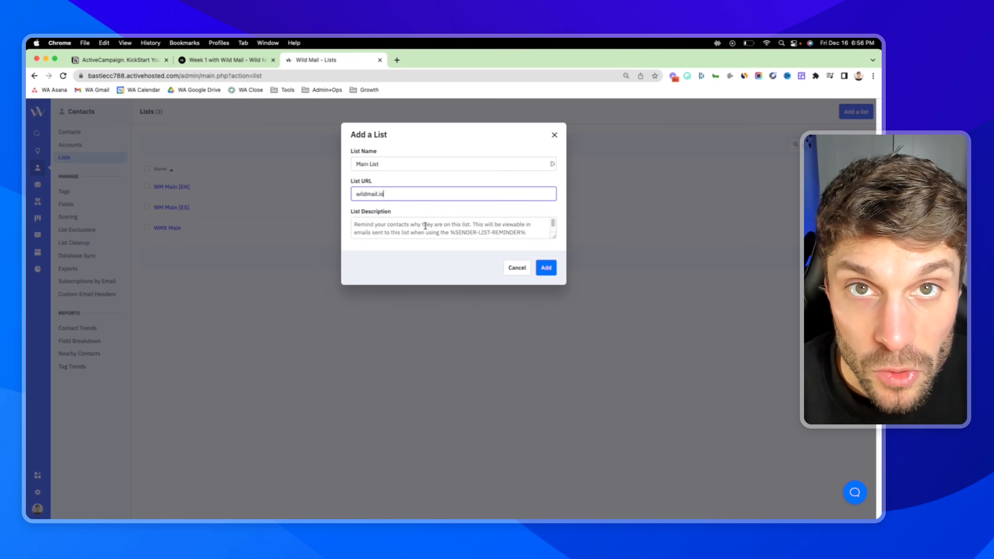
click(425, 227)
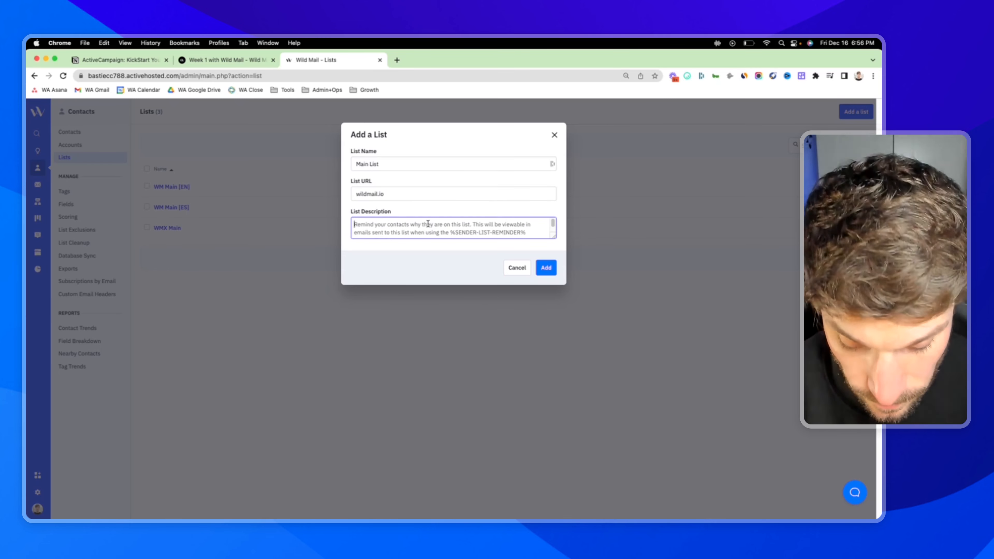
text(Y)
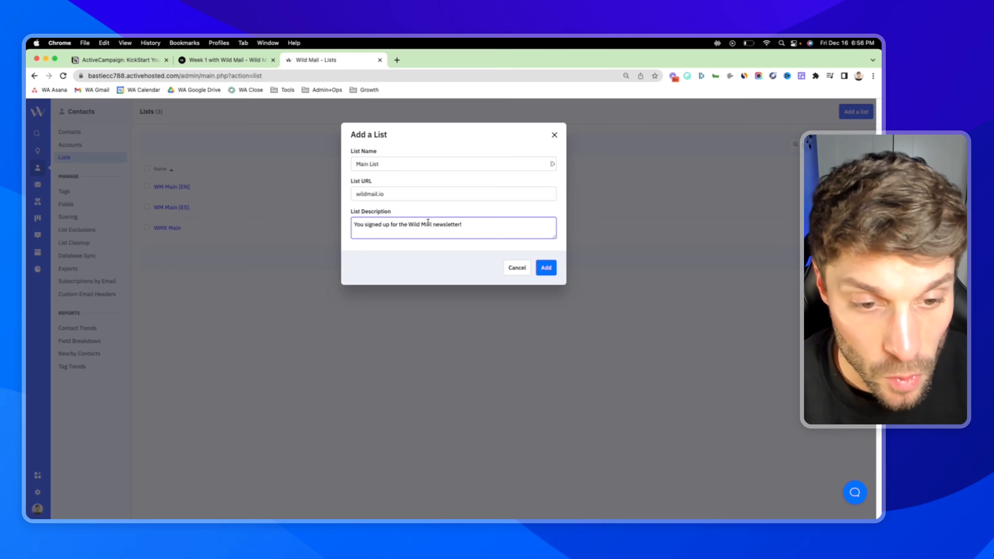
click(546, 270)
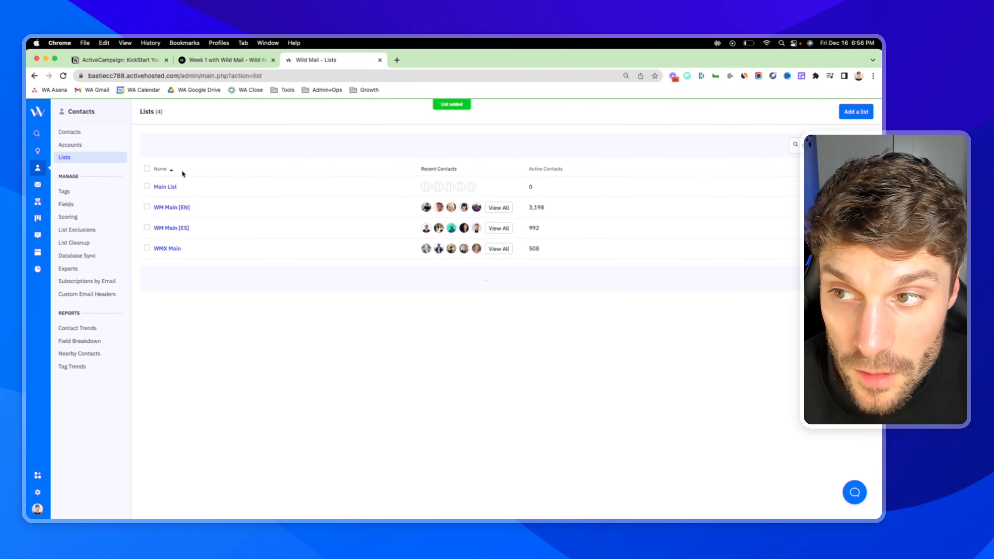
Return to the Week 1 guide and read the "Import your contacts" section
click(228, 63)
scroll(400, 327, down, 2)
scroll(376, 243, up, 2)
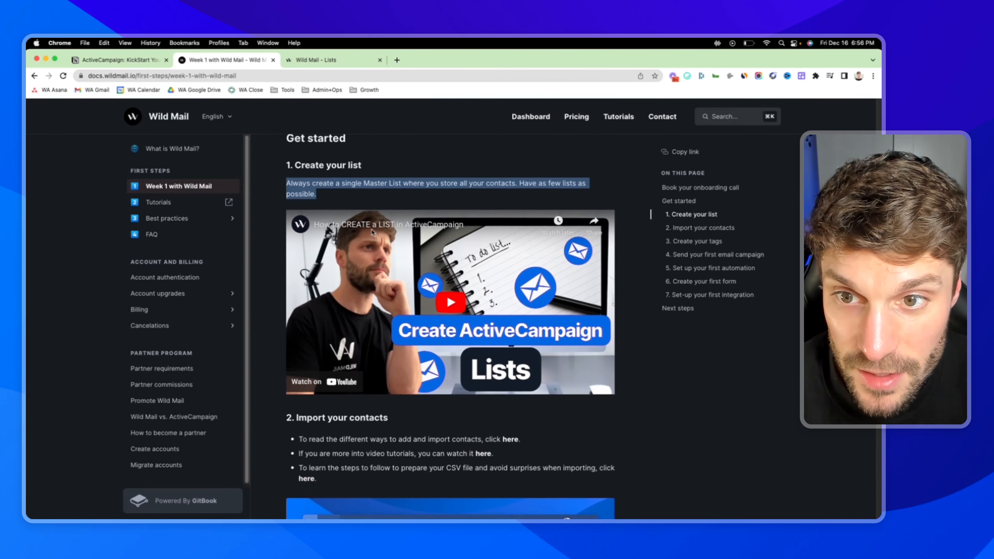
scroll(373, 231, up, 1)
scroll(411, 251, down, 5)
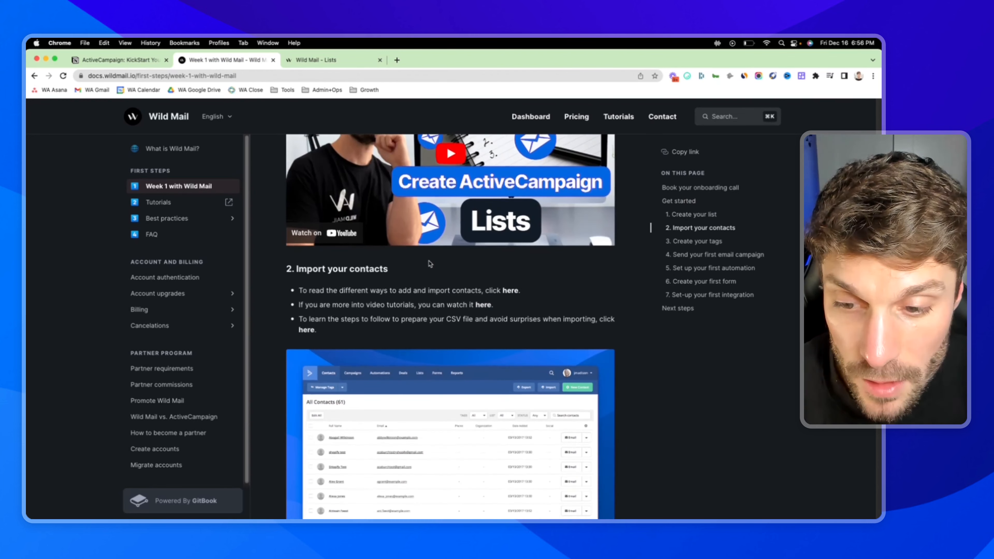
scroll(391, 251, down, 3)
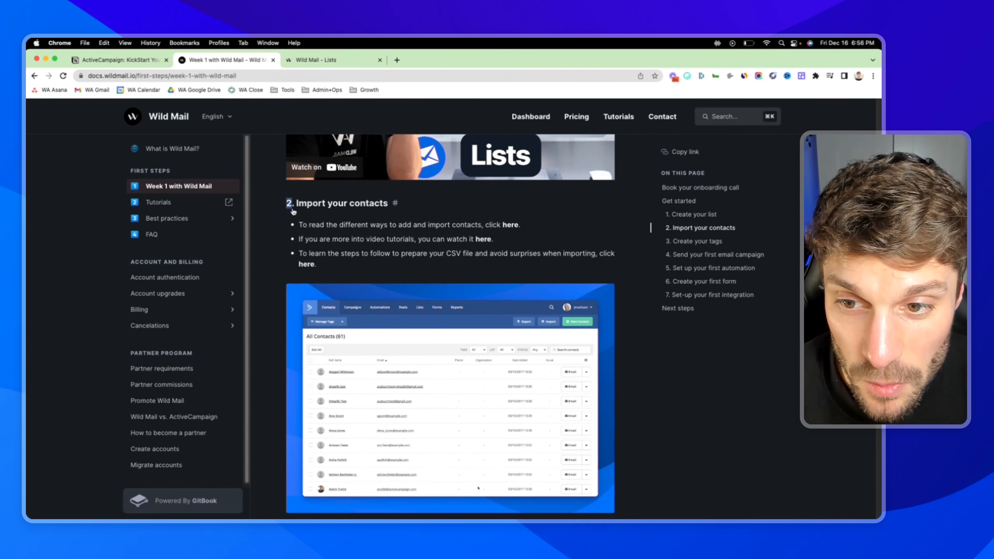
drag(293, 212, 426, 235)
click(426, 237)
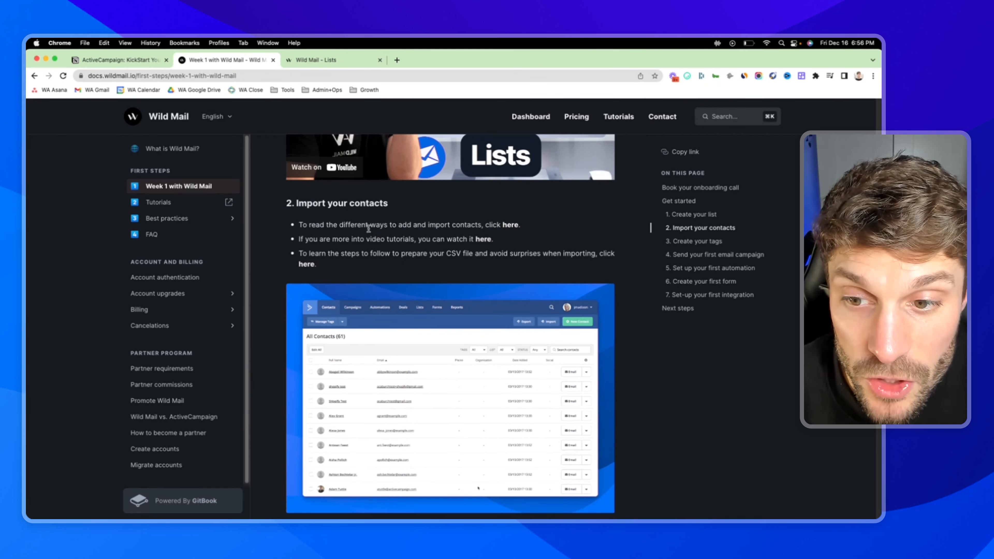
scroll(435, 268, down, 1)
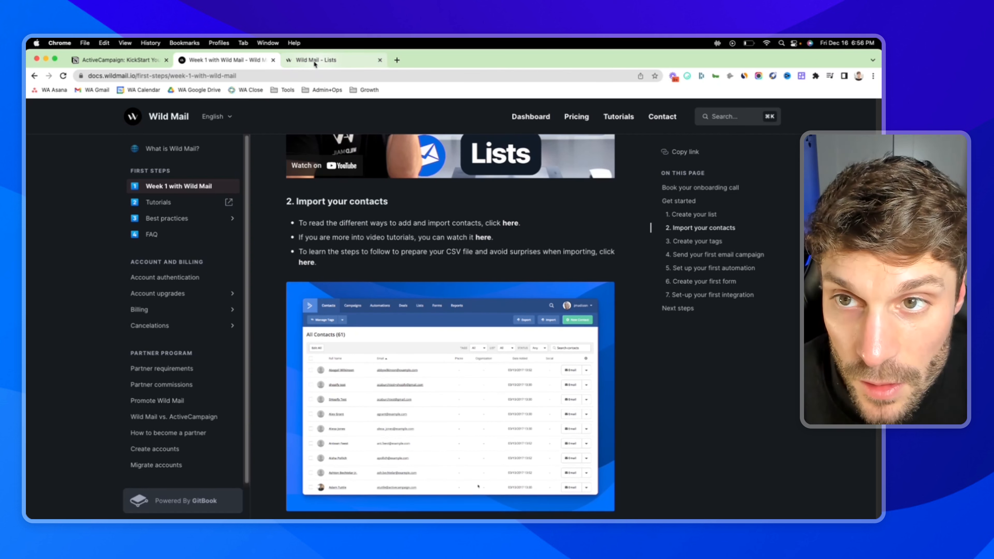
Go back to the Wild Mail account and open the import page for contacts
click(305, 61)
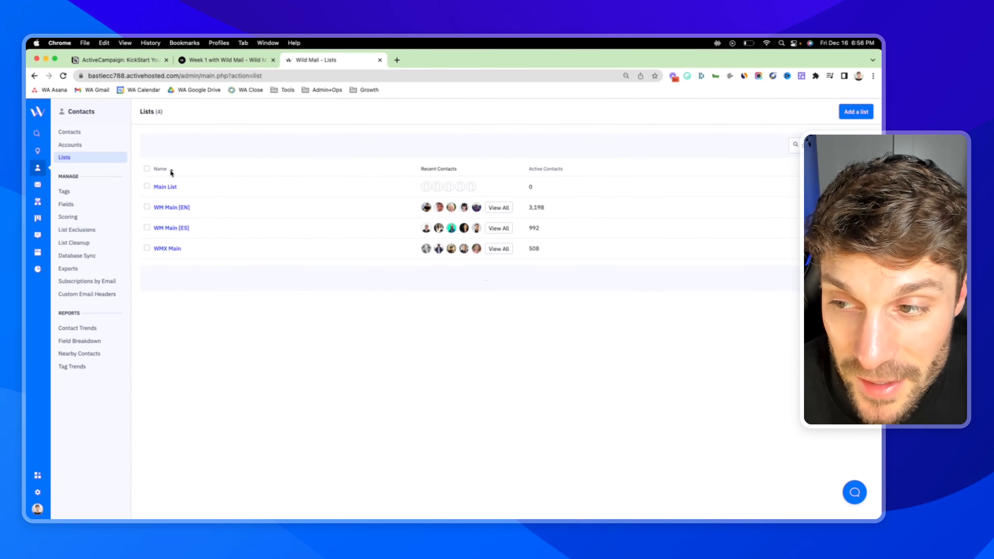
click(70, 133)
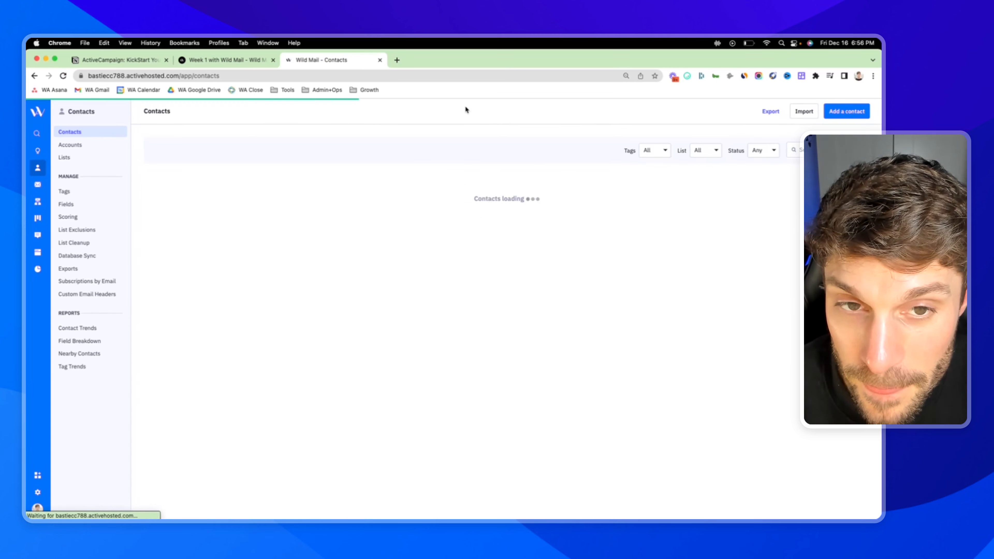
click(804, 113)
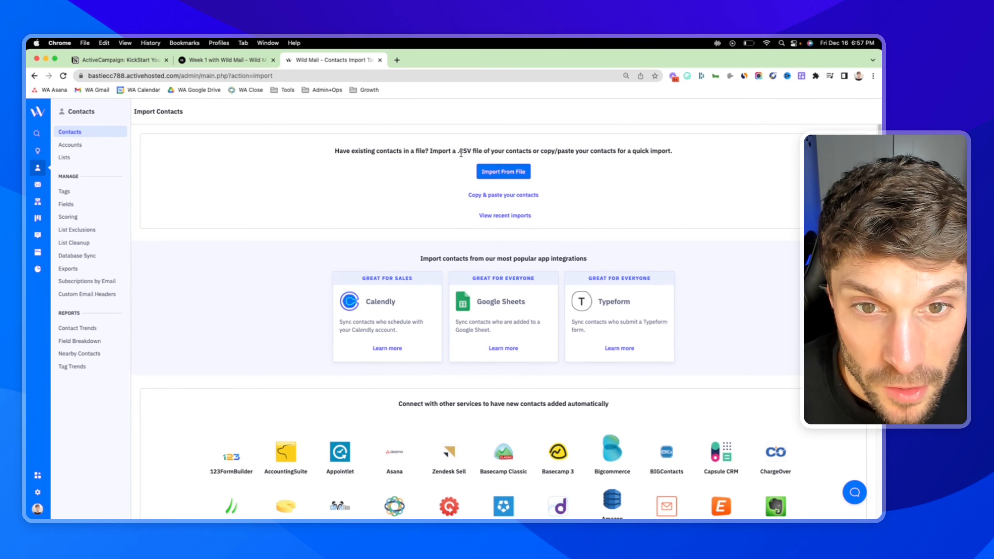
Examine the available import methods: CSV file, copying and pasting contacts, and the popular app integrations
drag(457, 151, 477, 151)
click(487, 149)
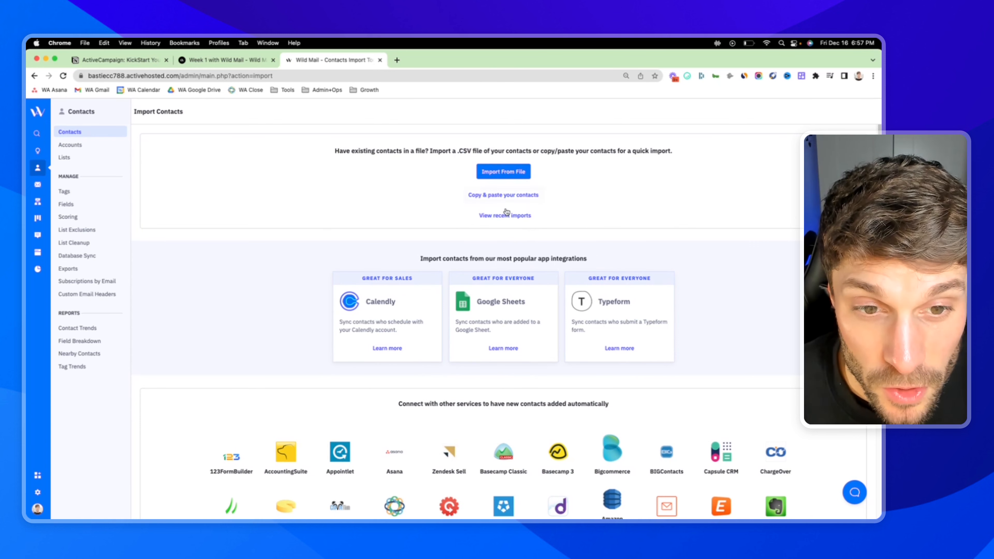
click(517, 197)
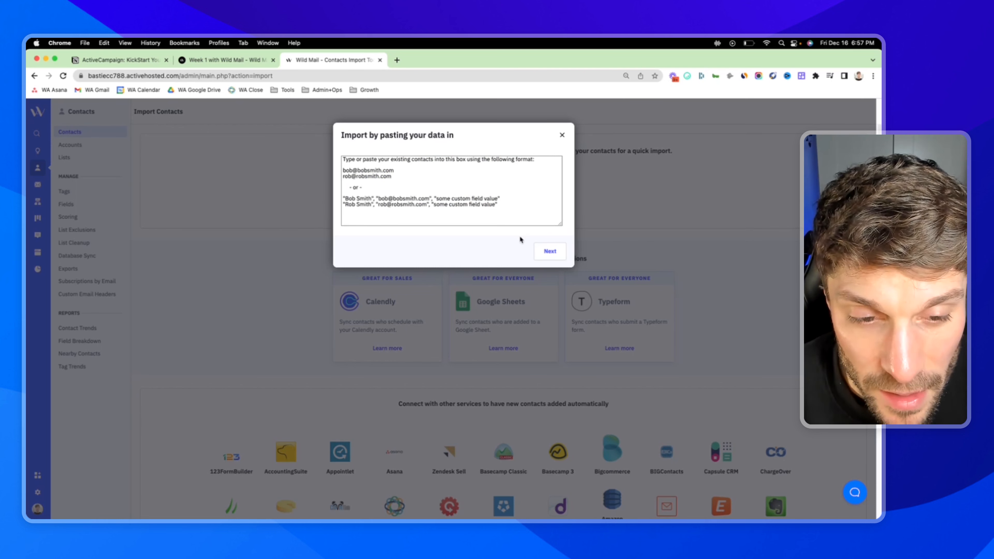
click(563, 137)
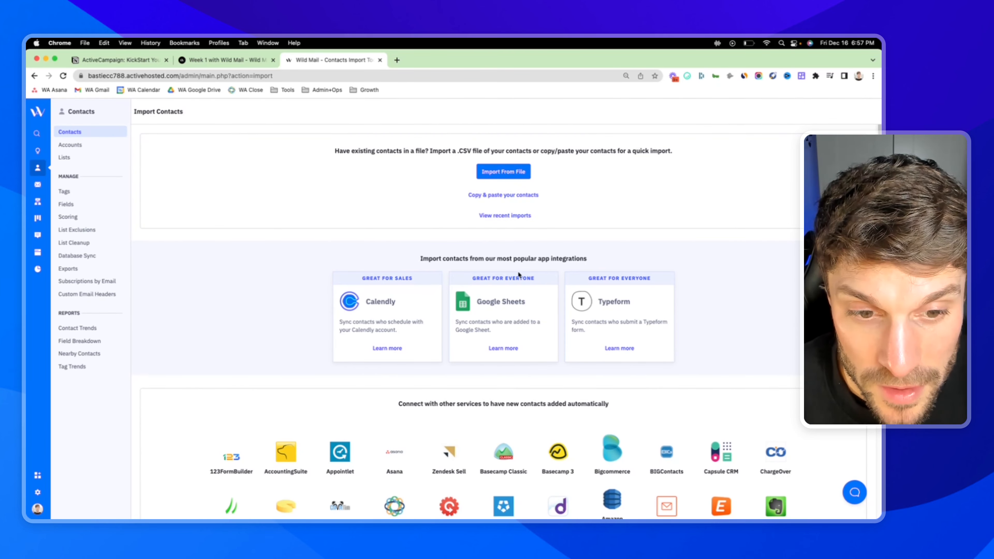
drag(423, 255, 584, 259)
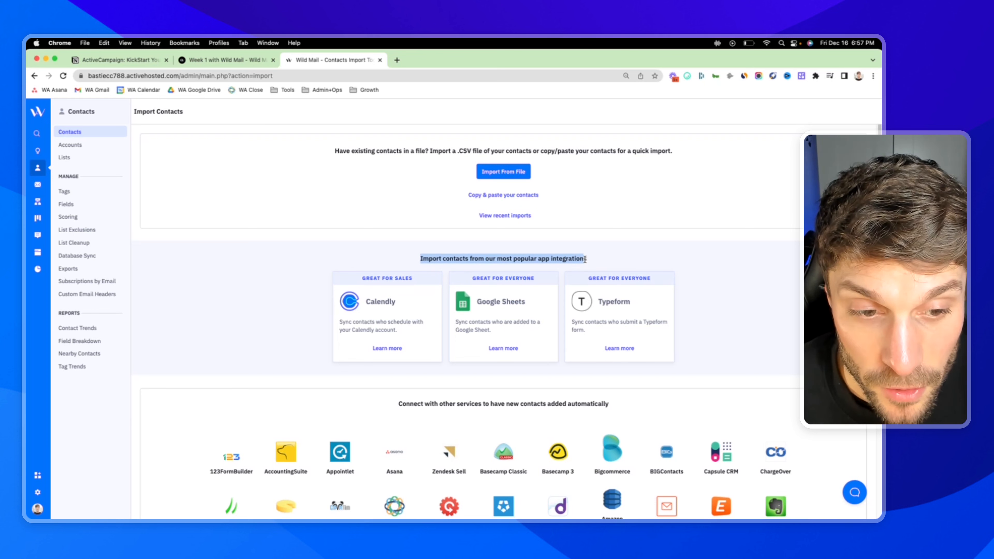
click(586, 259)
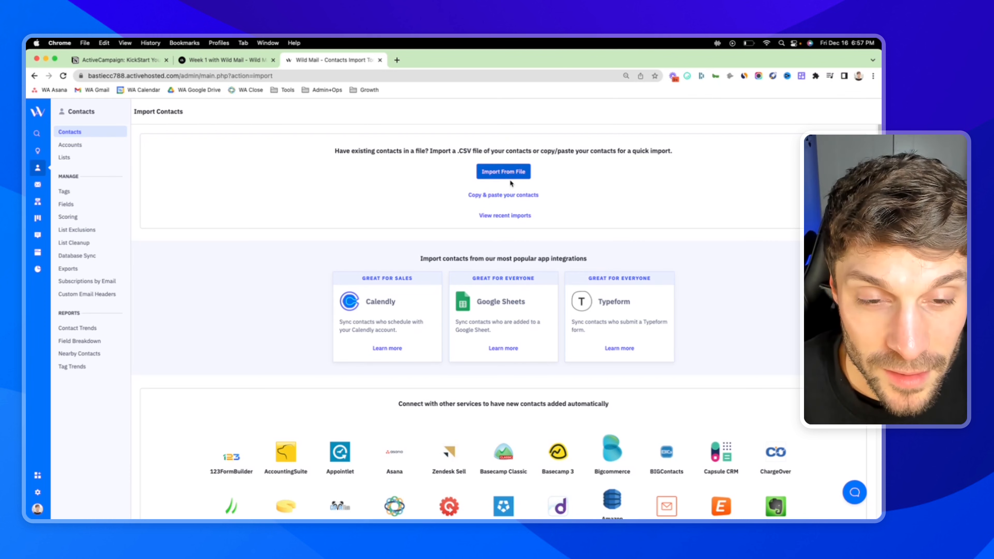
Import contacts from the file "1. sample import file.csv" and review the columns offered for field mapping
click(505, 172)
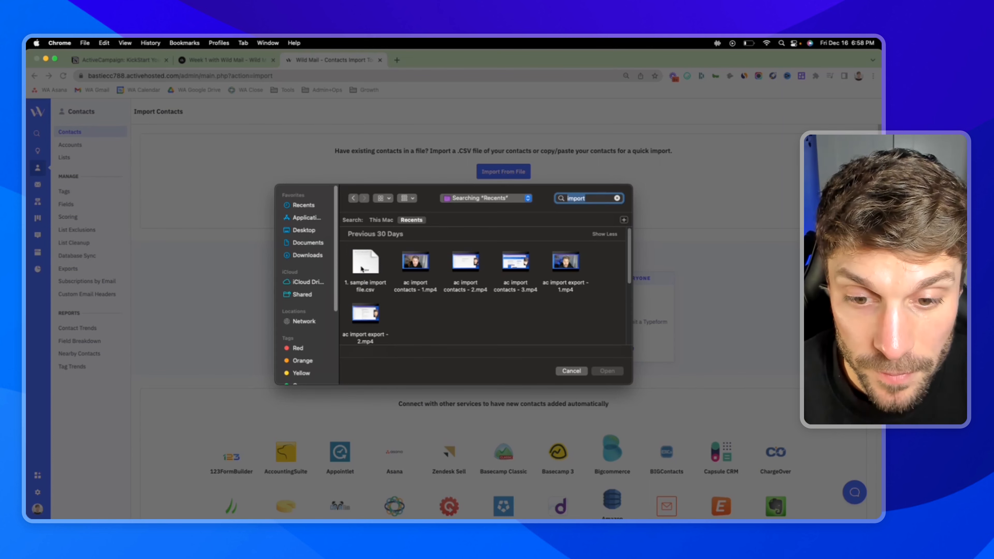
double_click(364, 267)
drag(152, 159, 230, 209)
click(201, 162)
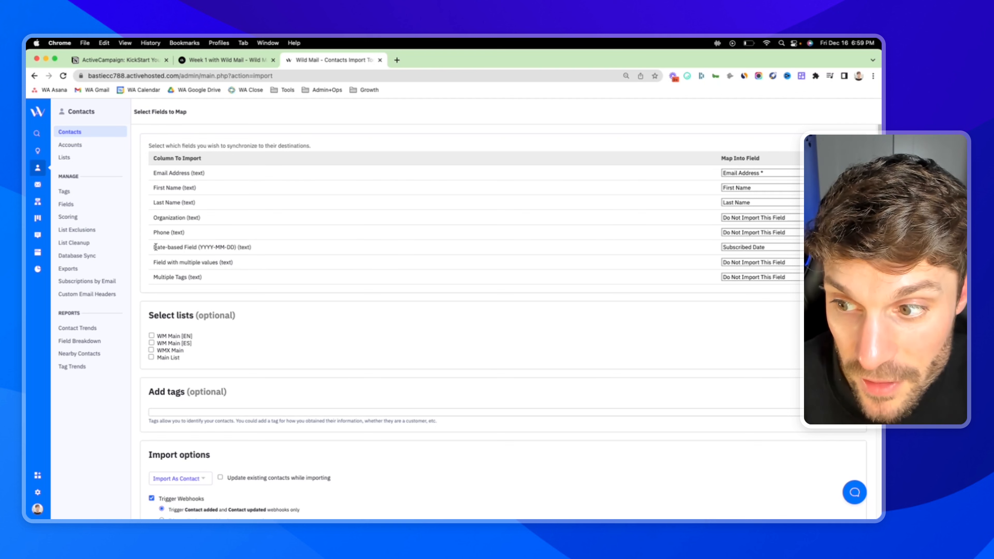
Check the date-based field's YYYY-MM-DD format in the mapping list against its column in the sample import file in Numbers
drag(155, 247, 234, 247)
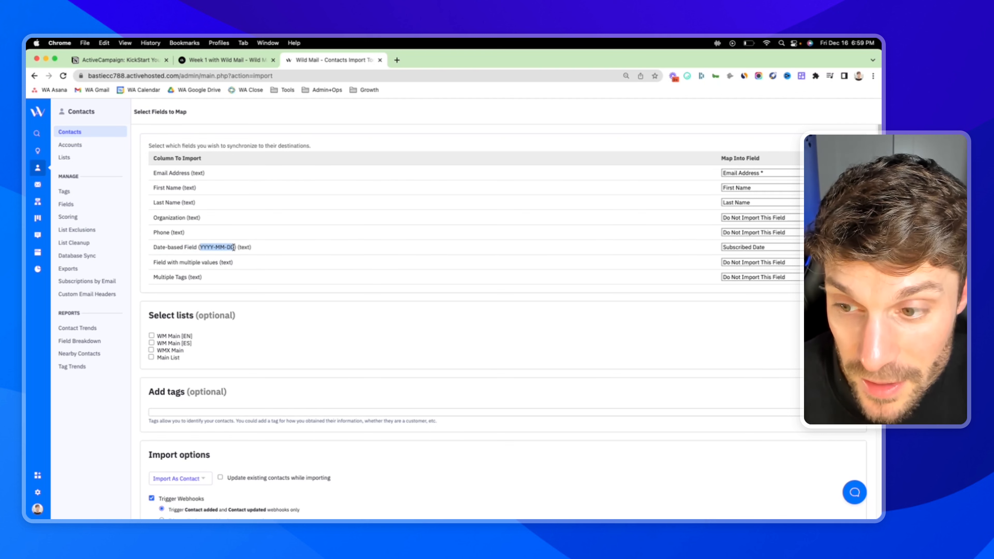
click(198, 272)
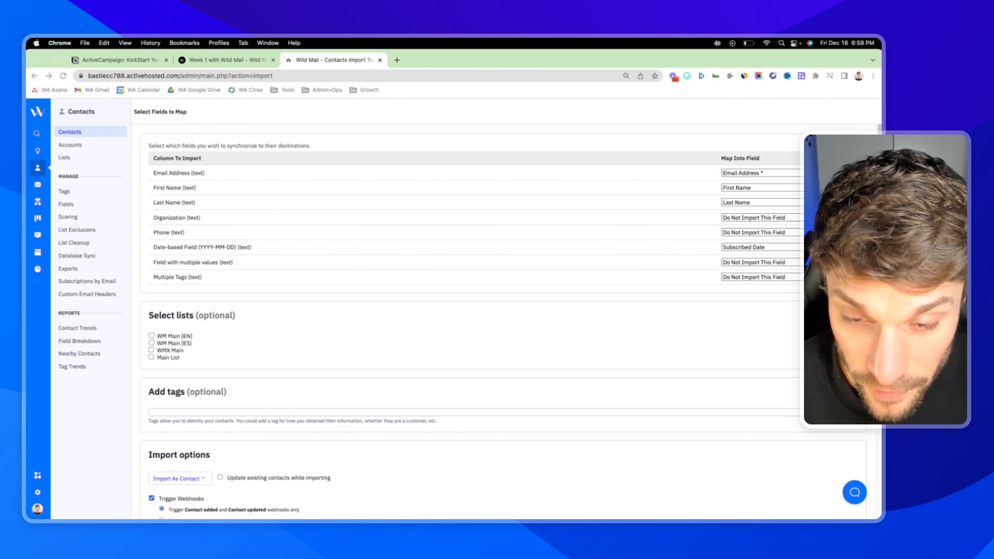
key(super+Tab)
click(505, 212)
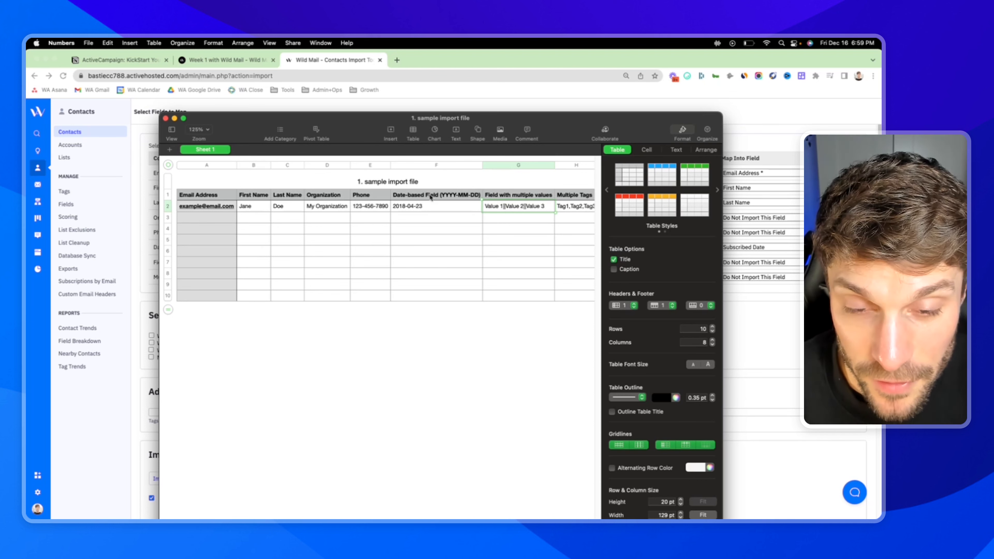
click(416, 196)
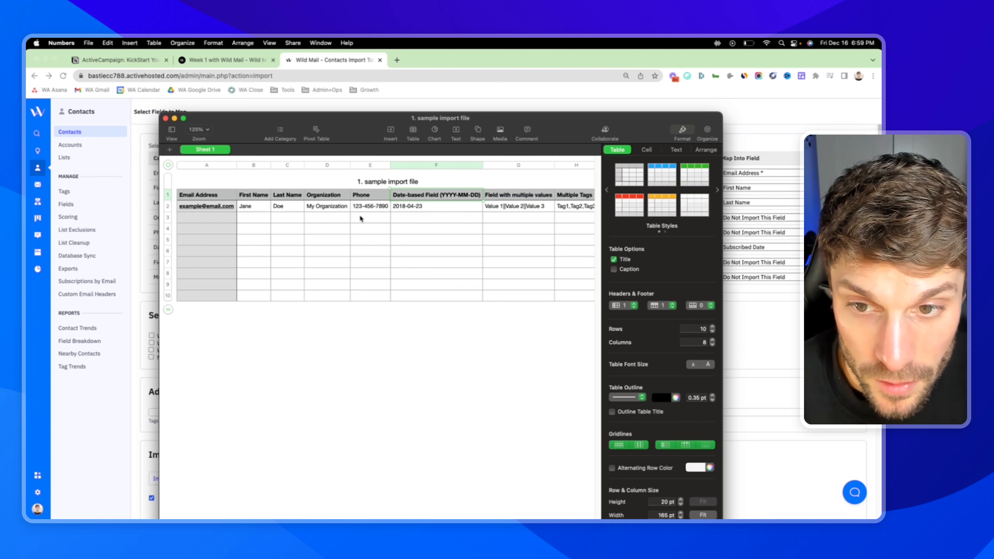
Check the Phone and Multiple Tags columns in the sample import file, and return to the field mapping in Chrome
click(365, 209)
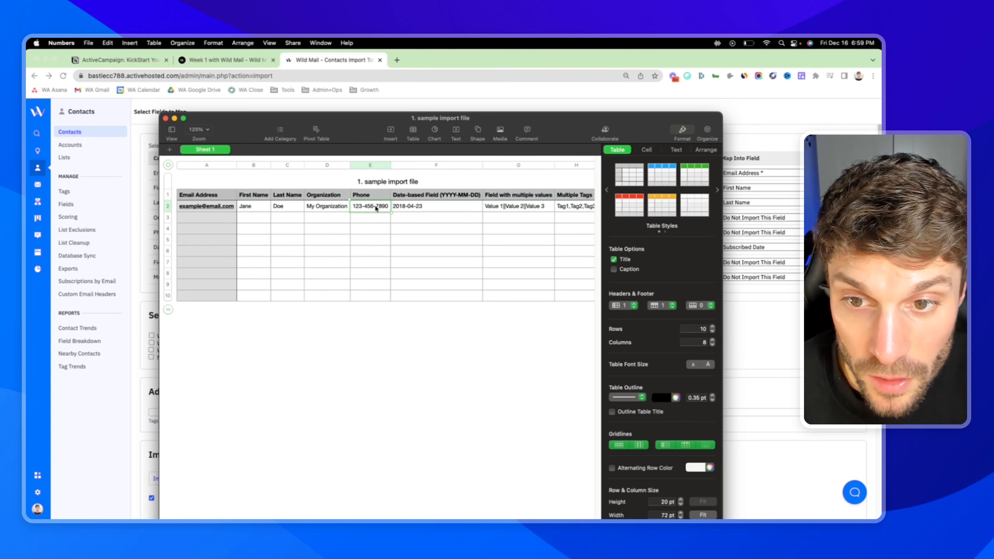
click(574, 209)
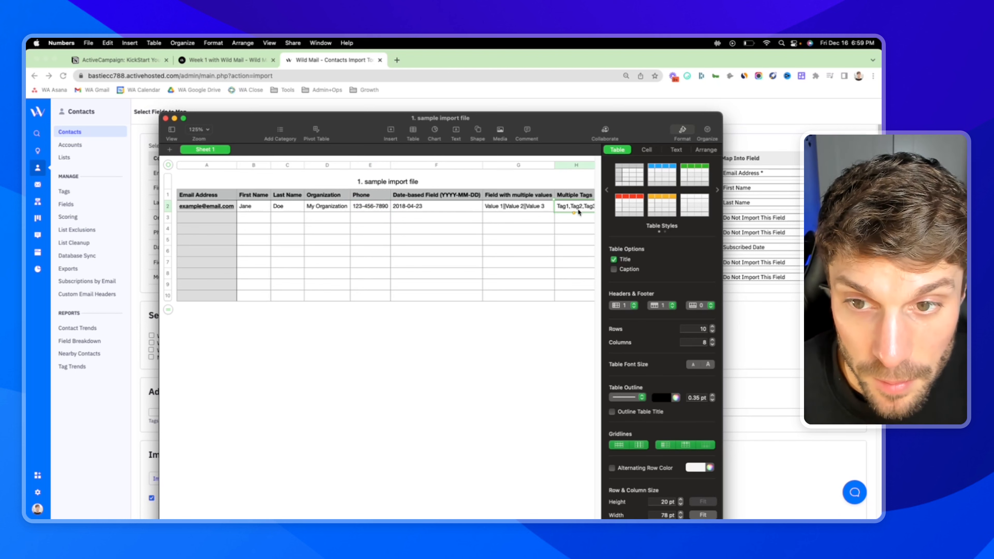
key(super+m)
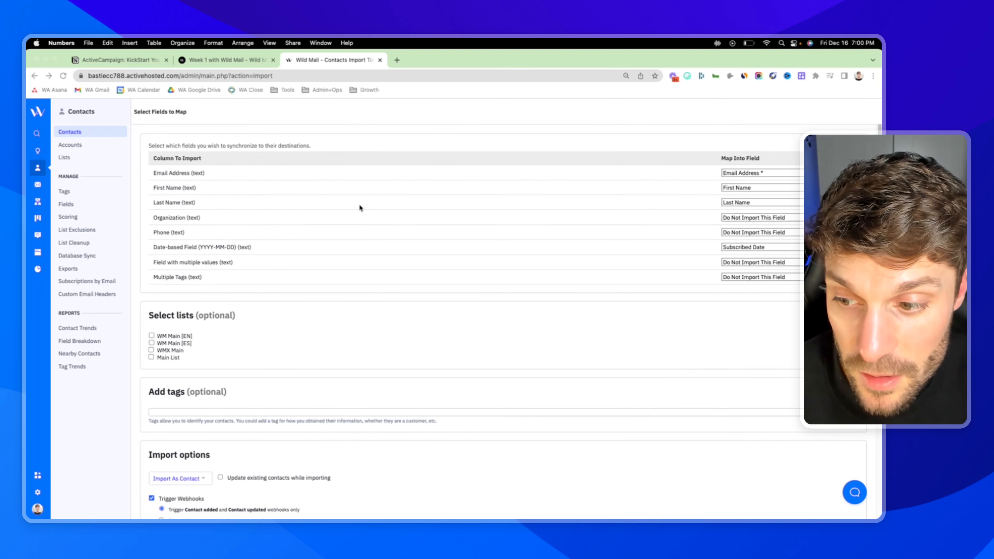
click(769, 172)
click(668, 165)
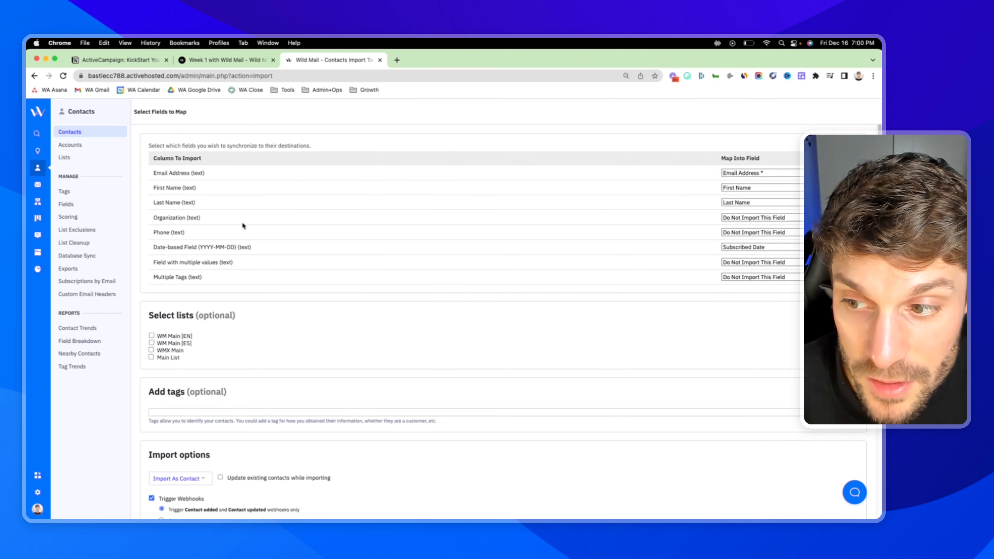
Assign the imported contacts to Main List and start the import
scroll(219, 310, down, 1)
scroll(158, 255, down, 1)
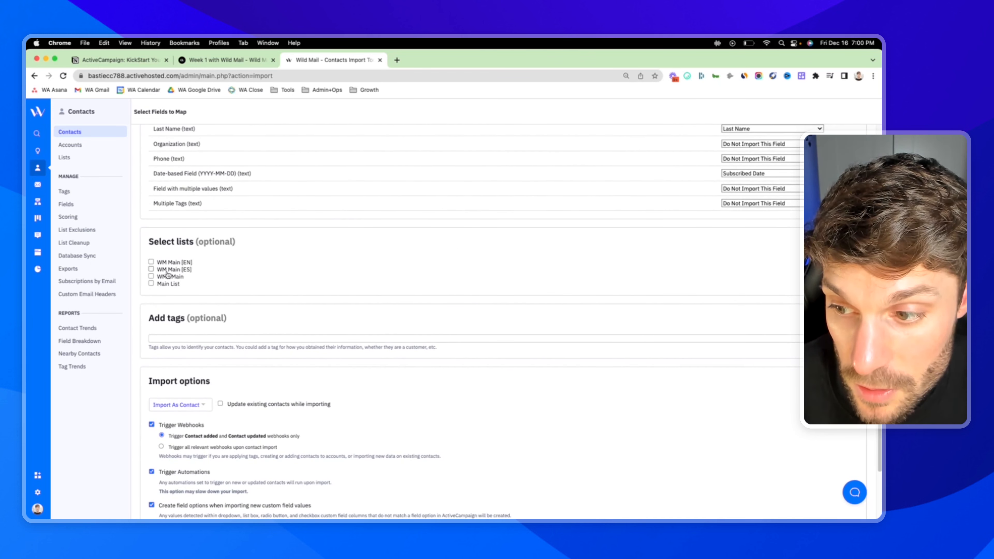
click(152, 283)
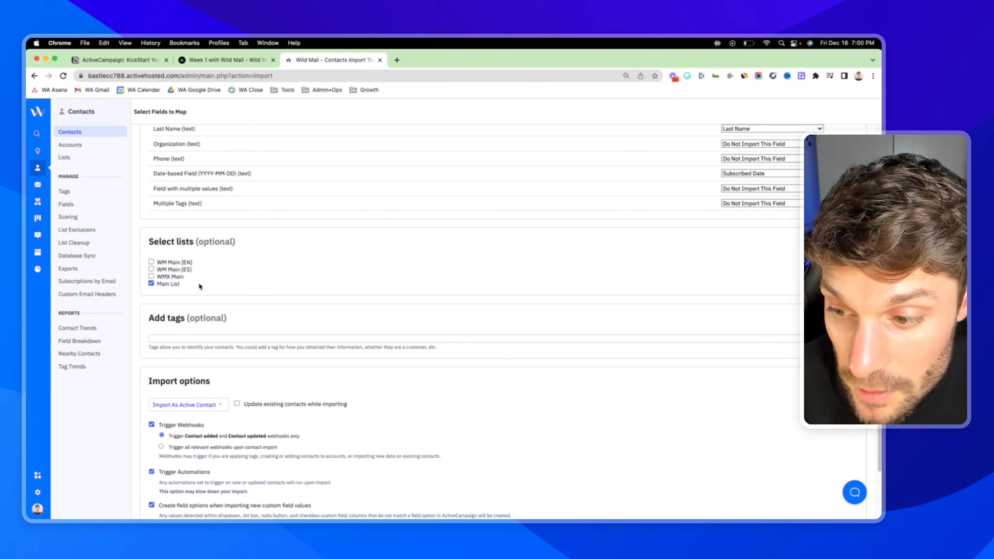
scroll(205, 290, down, 3)
scroll(216, 289, down, 1)
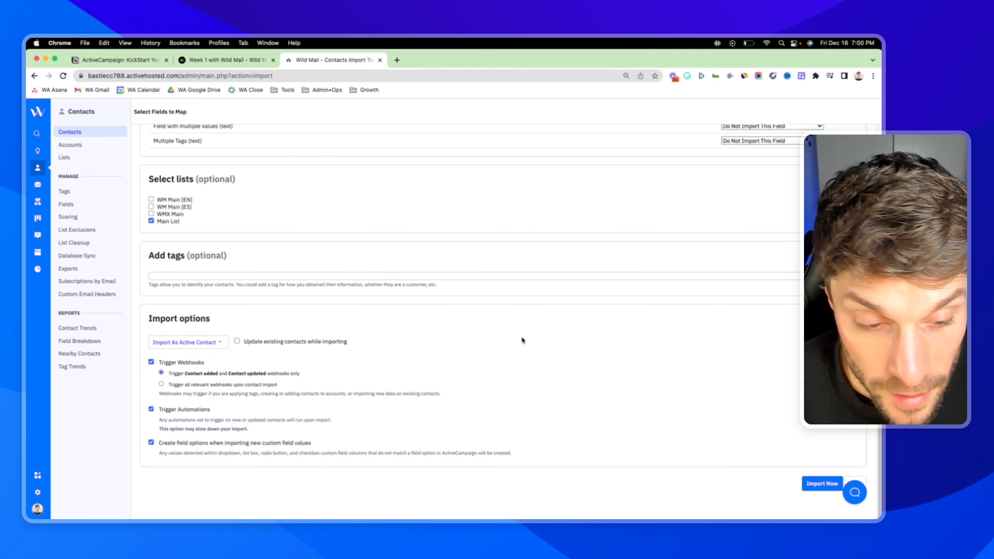
click(823, 484)
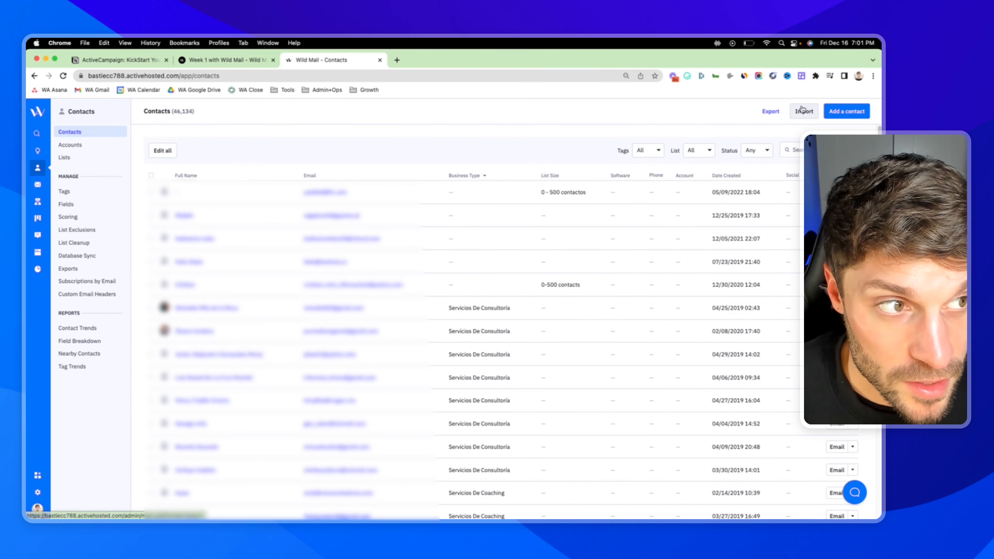
Examine the form for adding a single contact, including its custom fields, and close it without adding anyone
click(846, 113)
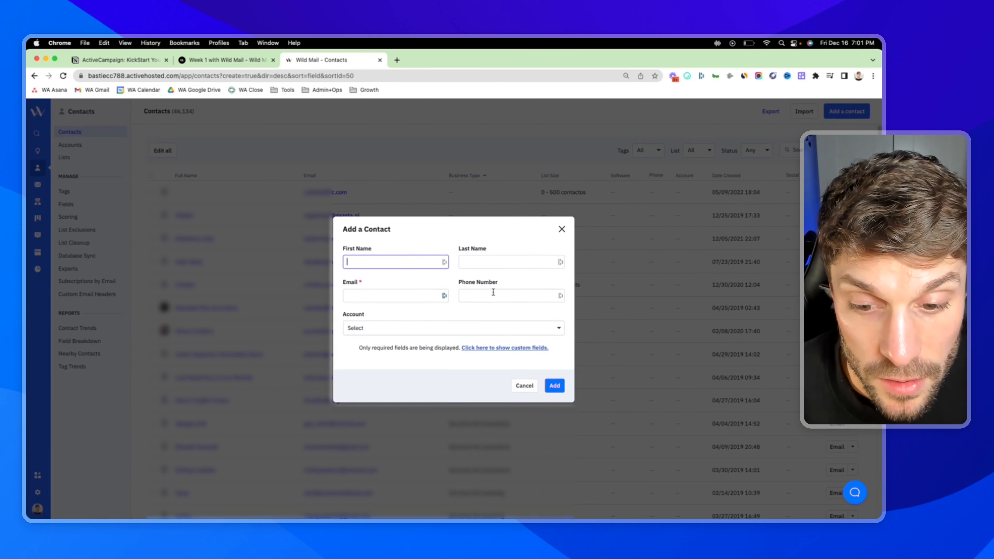
click(501, 348)
scroll(448, 237, down, 3)
scroll(448, 237, down, 10)
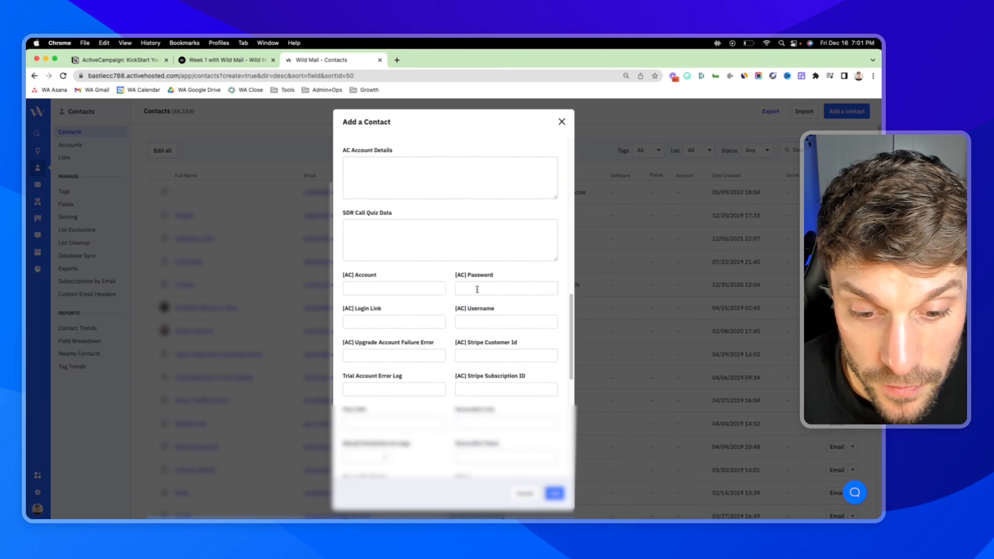
click(525, 493)
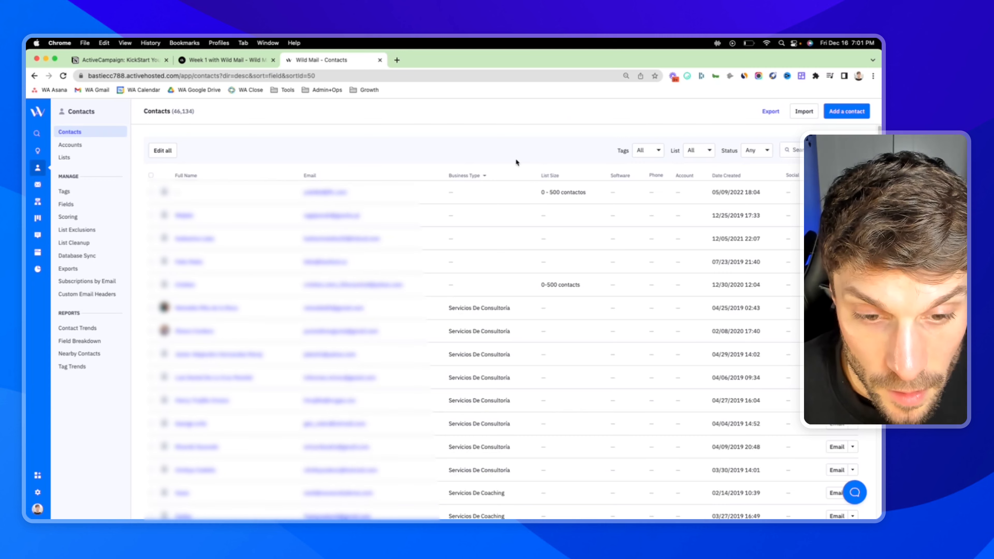
Go back to the Week 1 guide and enlarge the tag classification table under "3. Create your tags"
click(224, 60)
scroll(321, 213, up, 5)
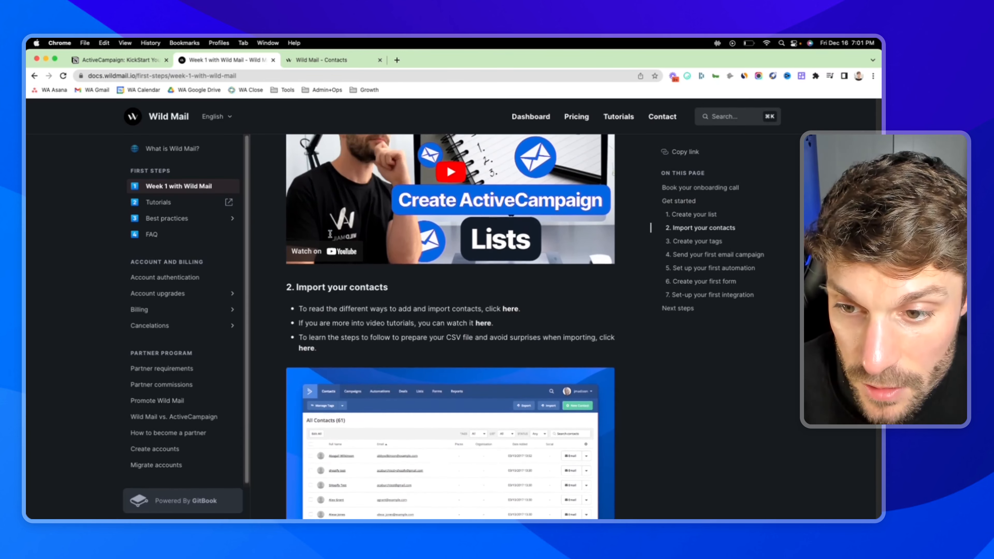
scroll(352, 220, down, 4)
scroll(351, 235, down, 8)
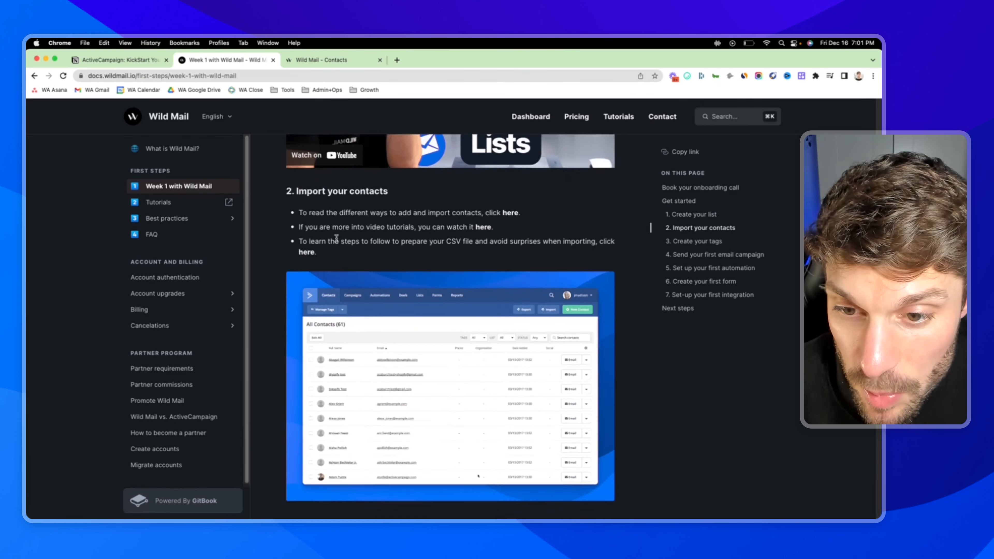
scroll(390, 246, down, 3)
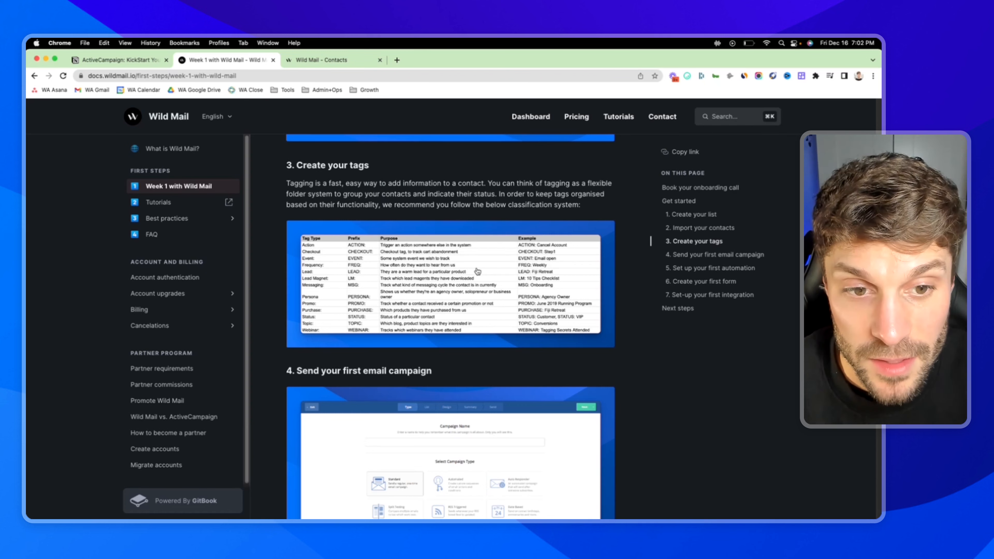
click(447, 270)
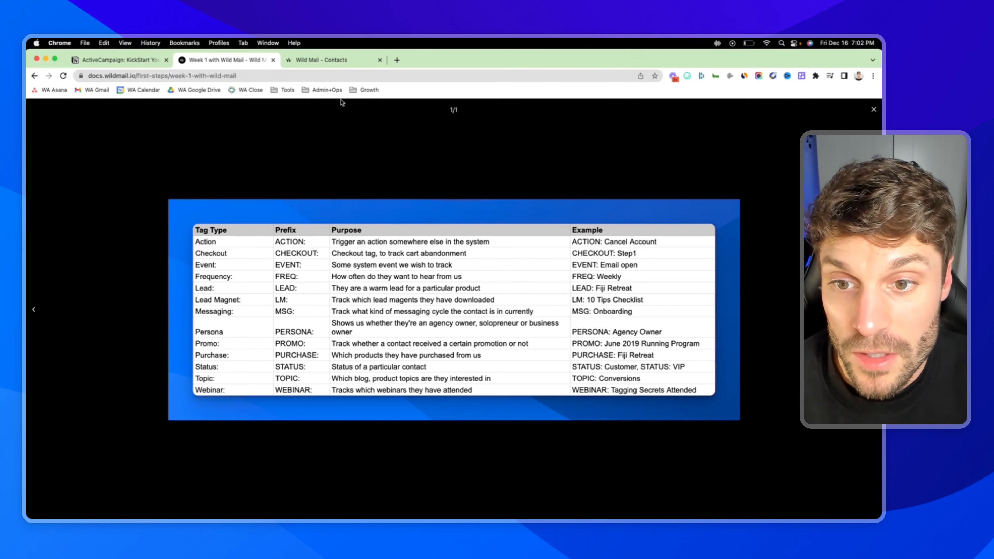
Open the tag management page in the Wild Mail account and examine the Add Tags box and existing ACTION tags
key(ctrl+Tab)
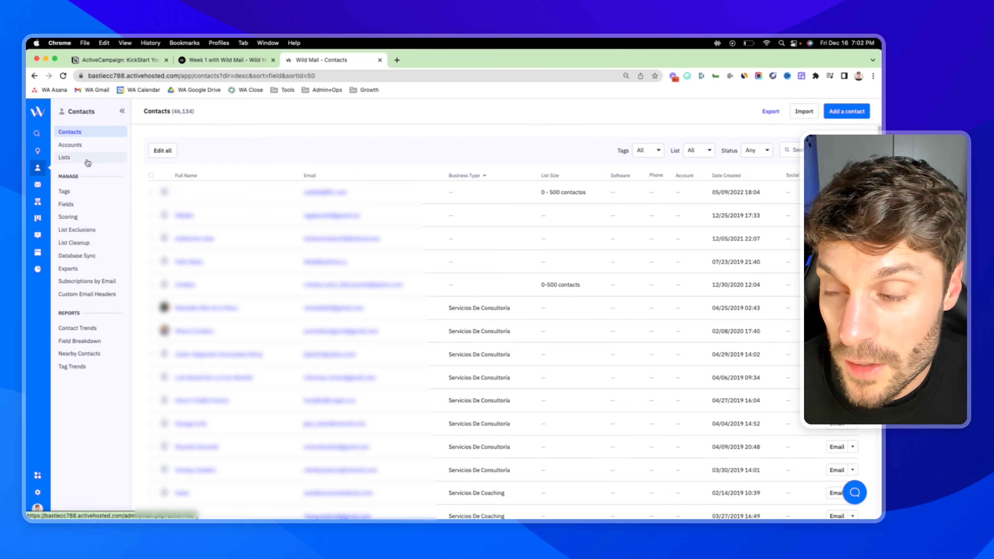
click(65, 192)
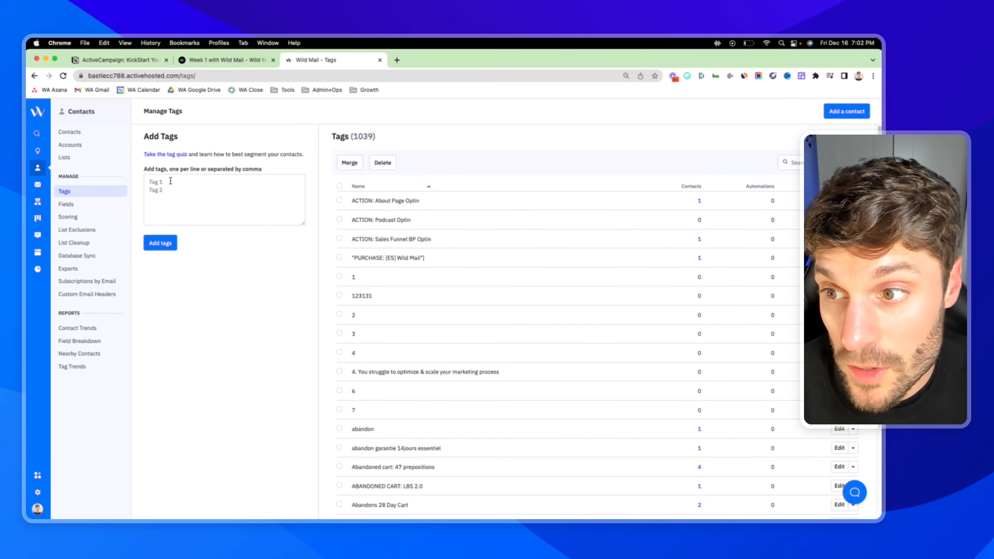
click(162, 179)
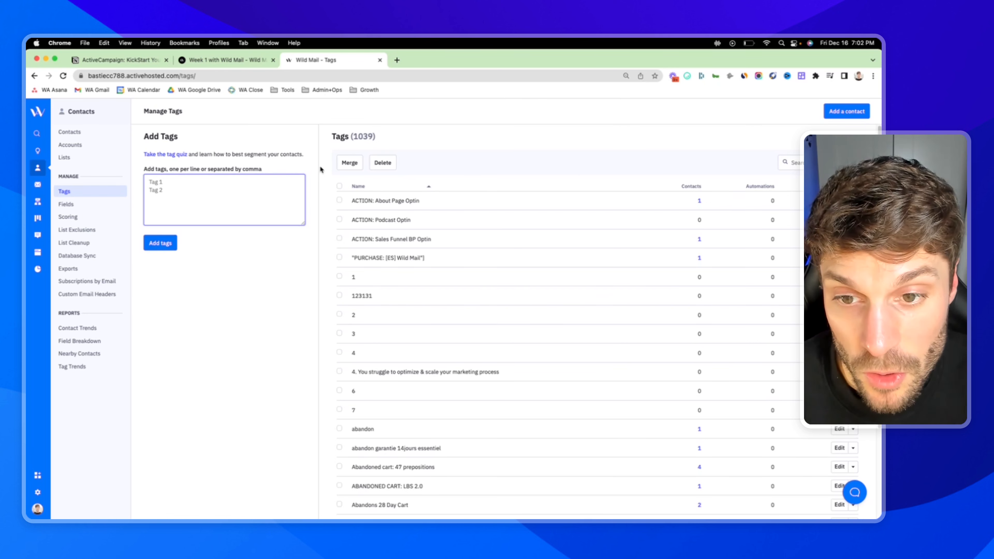
drag(352, 200, 418, 207)
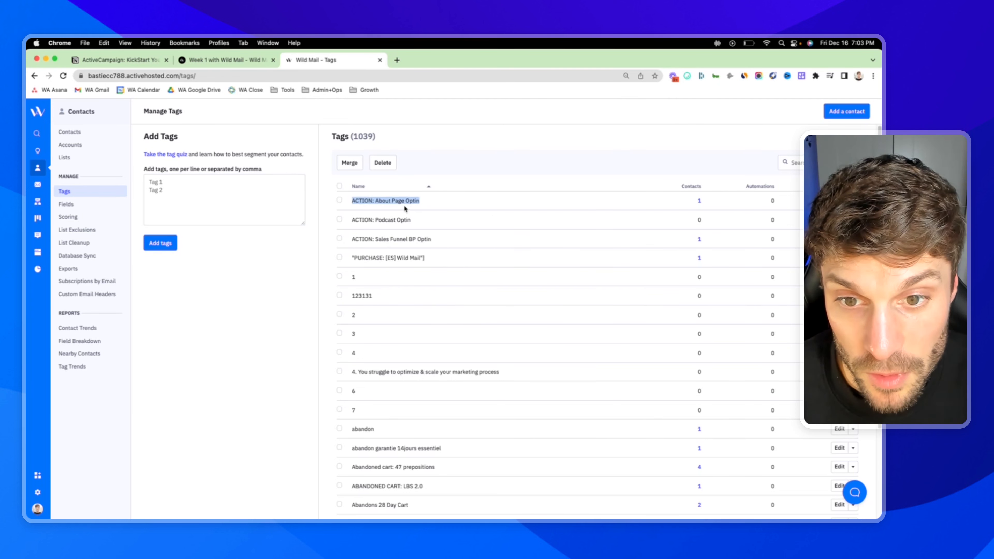
click(367, 222)
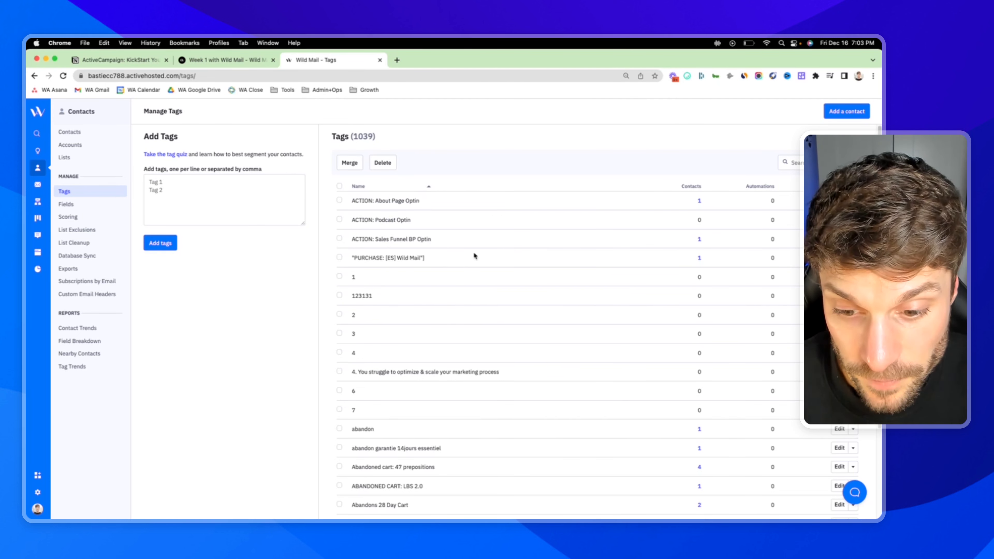
click(817, 163)
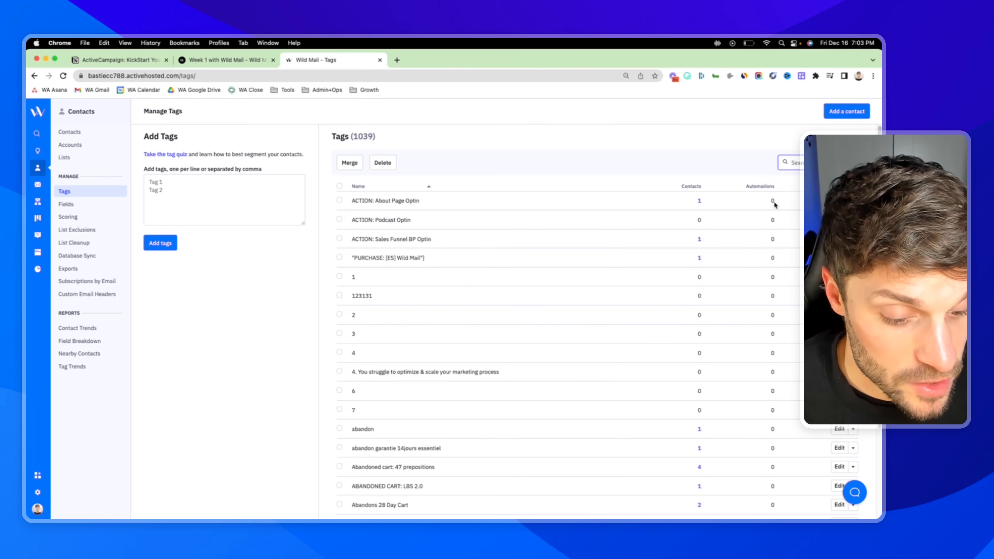
Return to the Week 1 guide and read the section "4. Send your first email campaign"
key(ctrl+shift+Tab)
scroll(343, 259, down, 1)
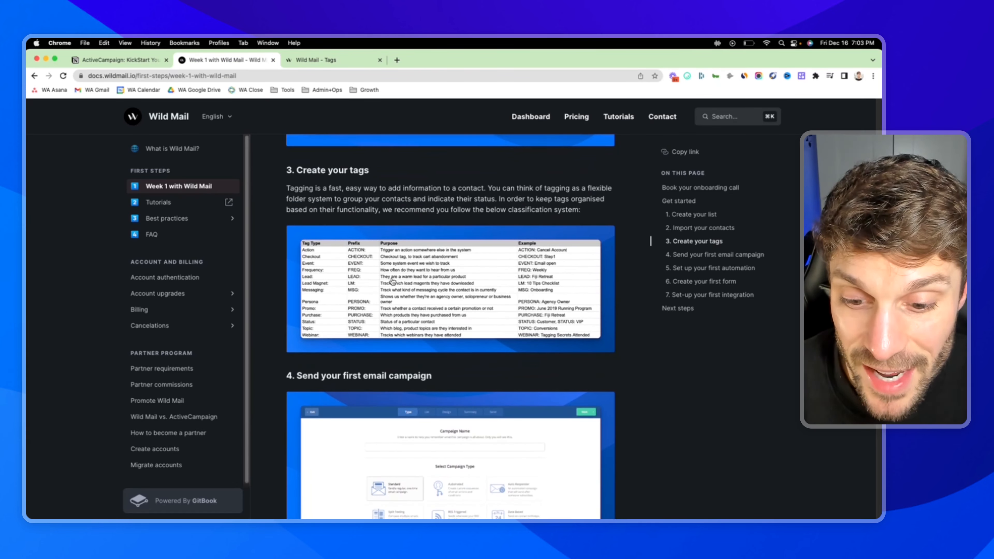
scroll(431, 275, down, 2)
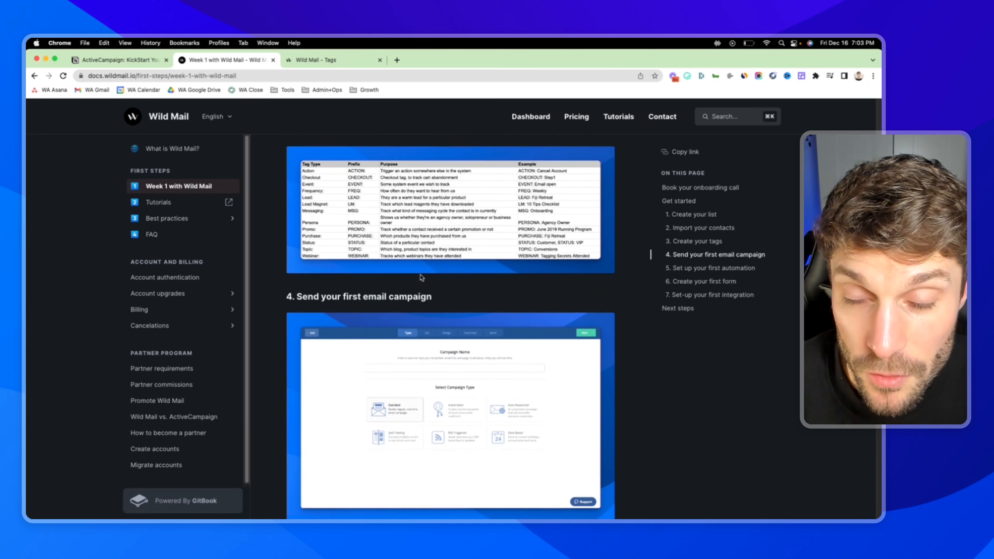
scroll(422, 276, down, 3)
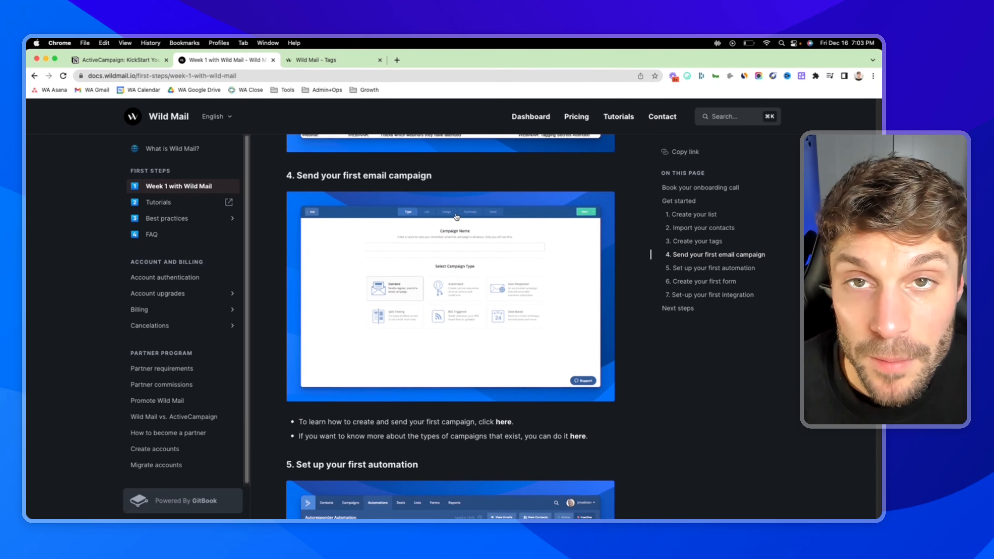
Create a Standard campaign named "Test 1" in the Wild Mail account and continue to its list selection
click(319, 60)
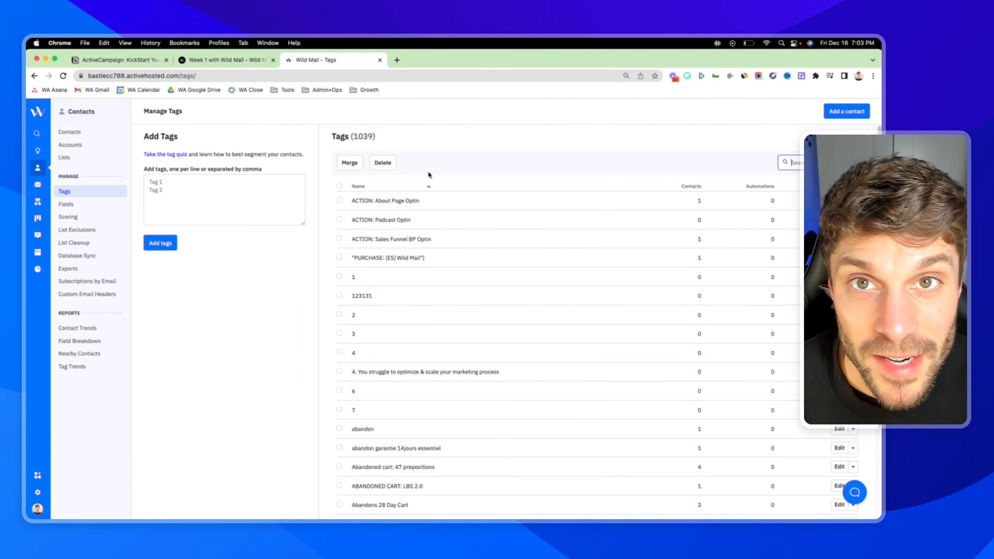
click(37, 185)
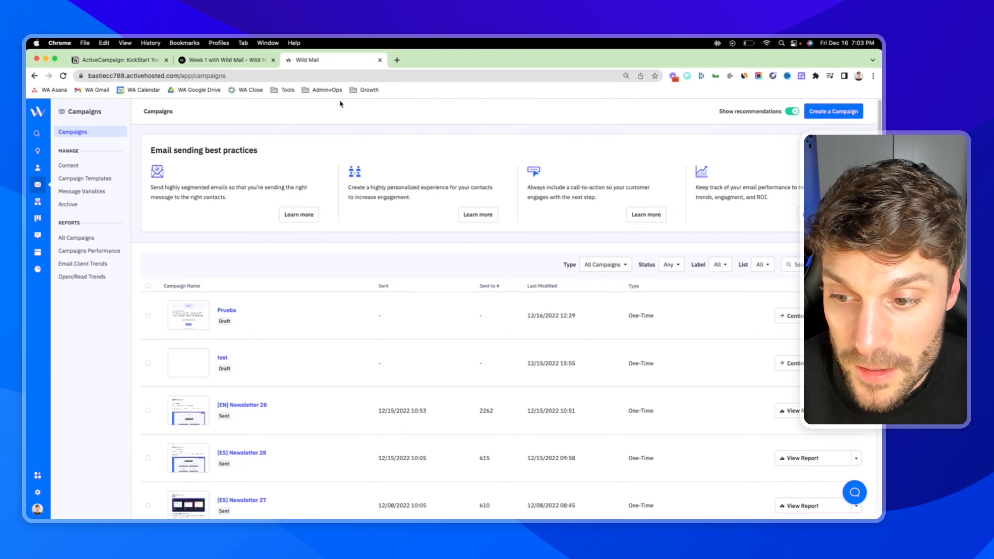
click(837, 115)
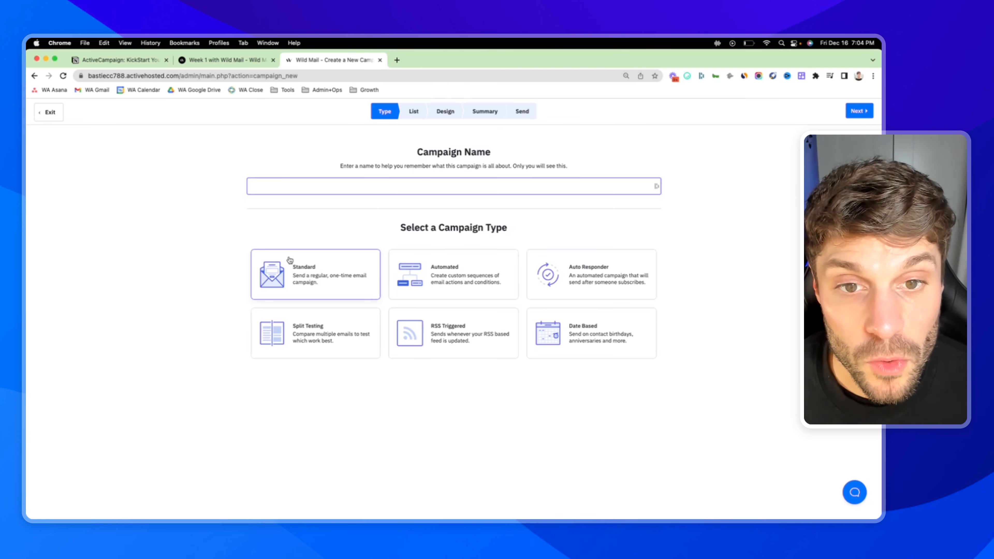
text(Test 1)
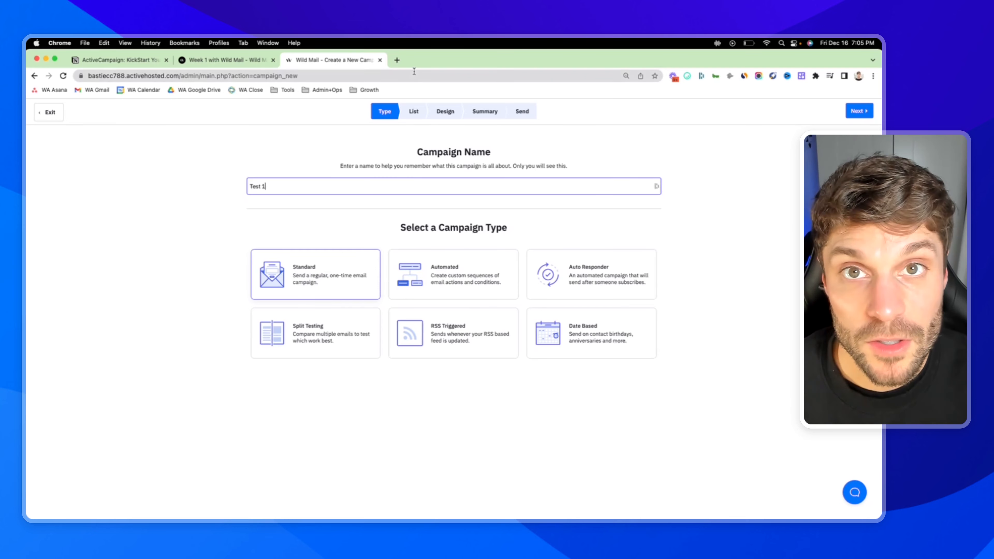
click(858, 112)
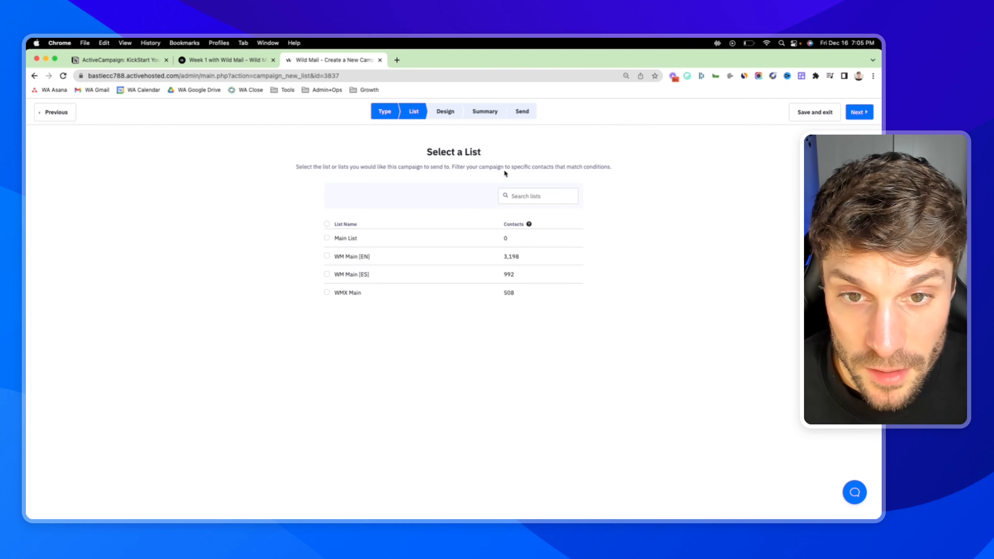
Choose Main List as the campaign's recipients and create a new segment of it
click(327, 238)
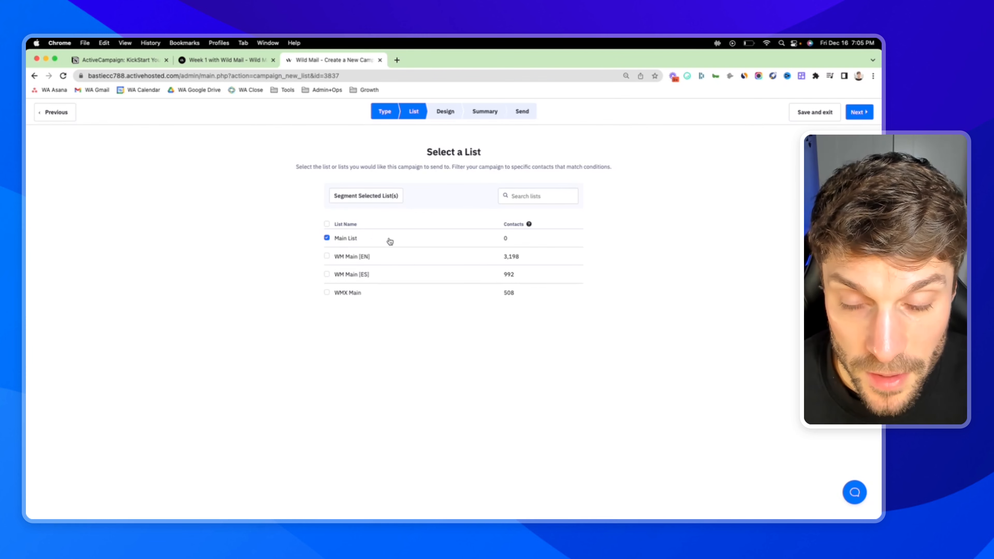
click(389, 199)
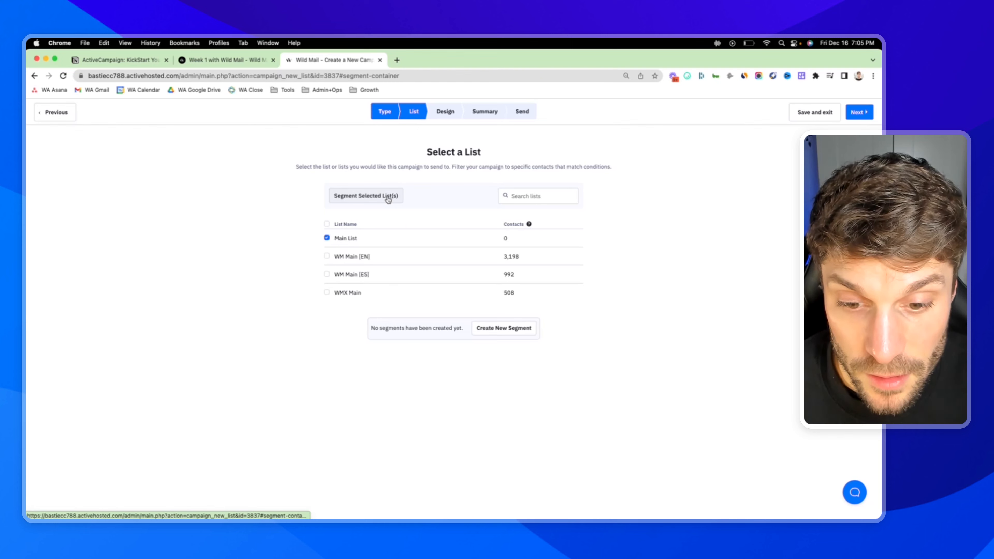
click(505, 333)
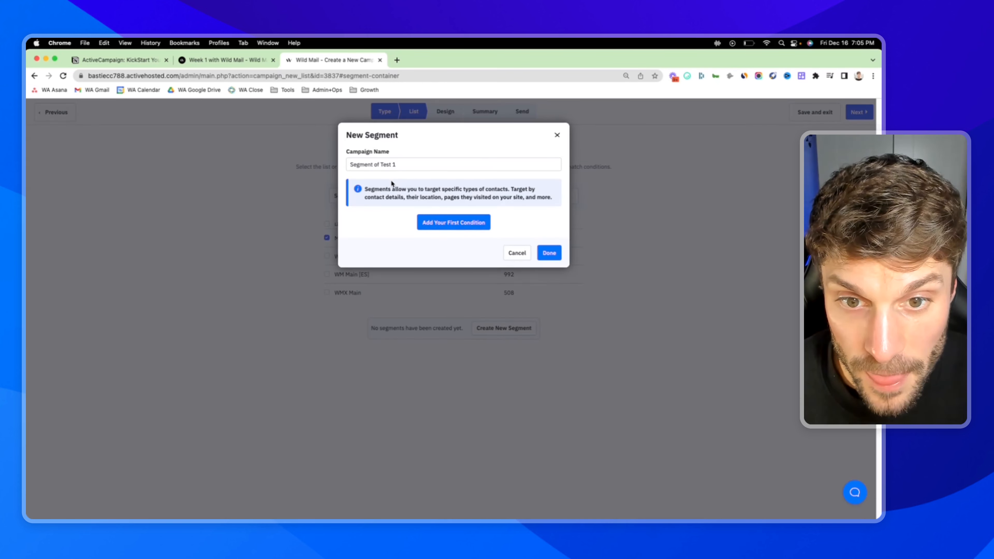
drag(365, 189, 503, 190)
click(372, 189)
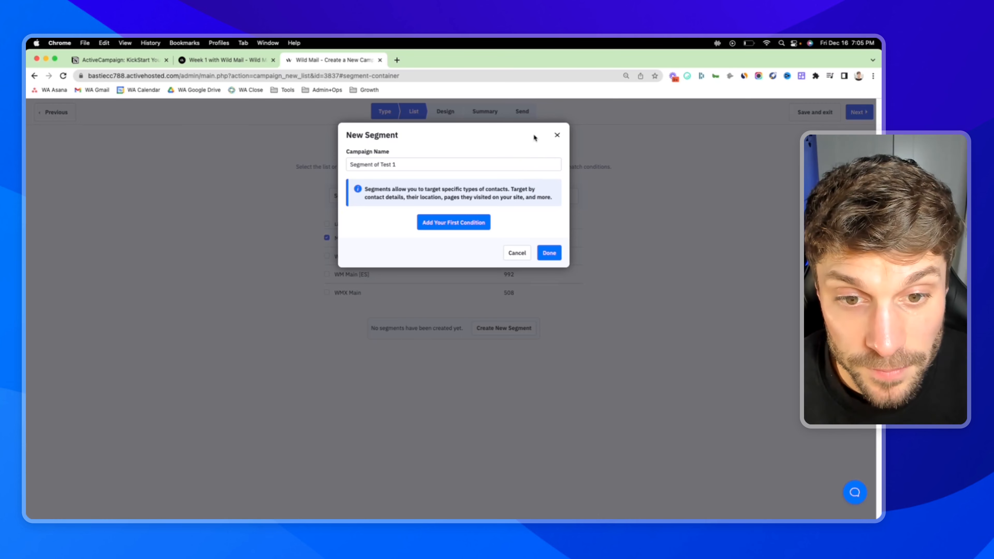
Give the segment the condition that Business Type is SaaS and save the segment
click(453, 223)
click(411, 198)
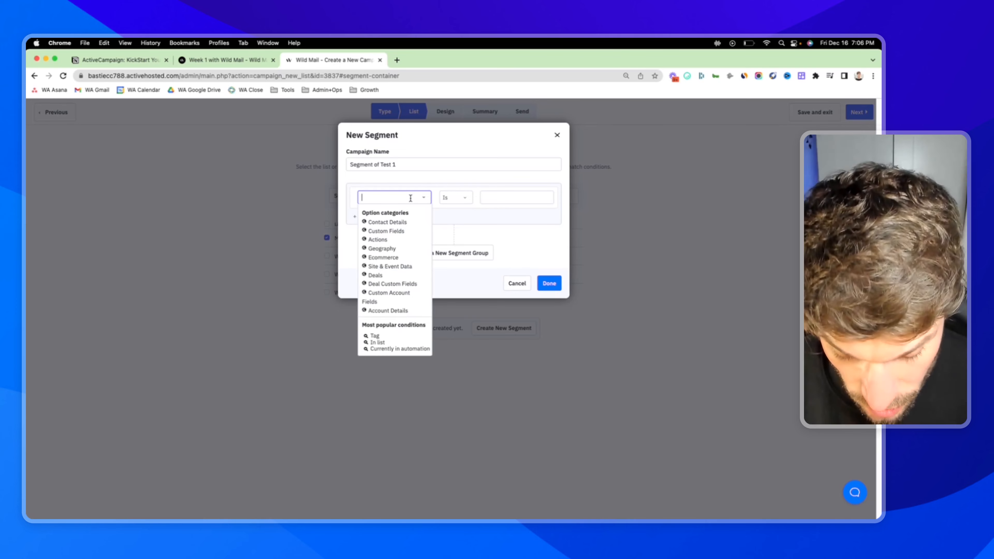
text(busi)
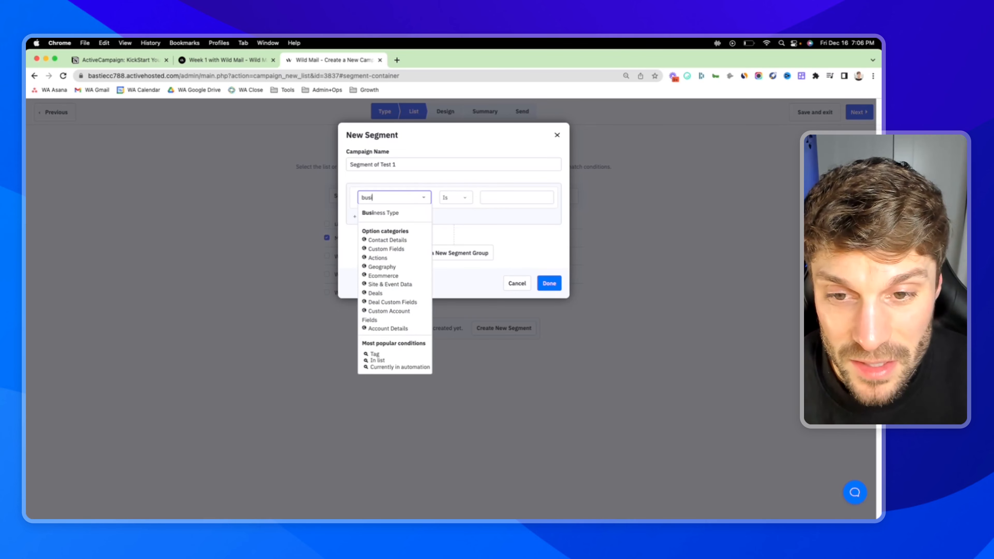
click(397, 213)
click(508, 198)
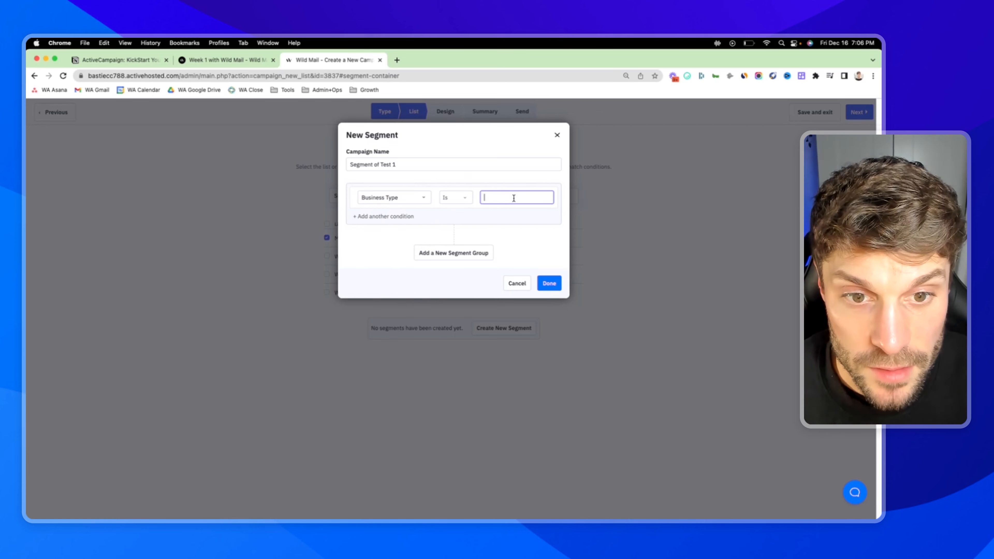
text(SaaS)
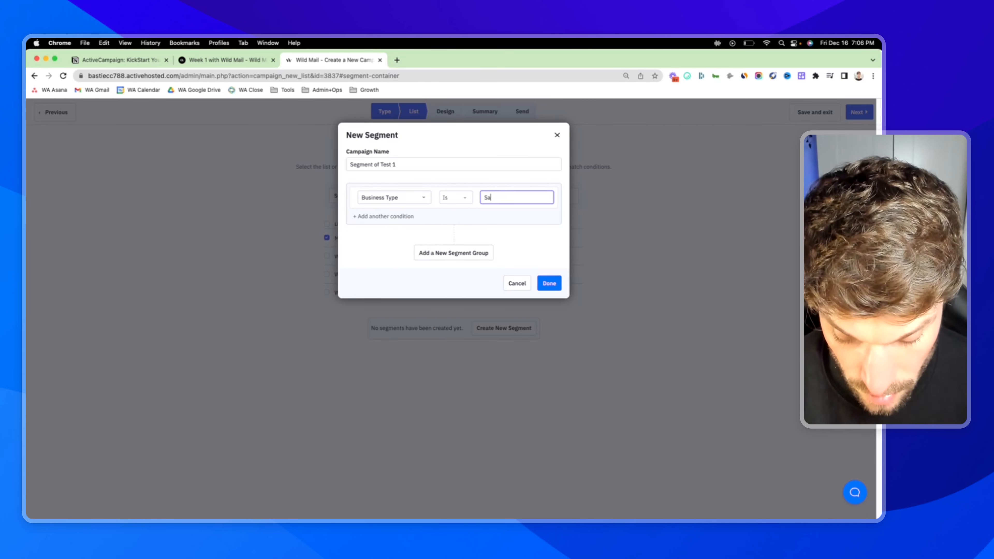
click(549, 283)
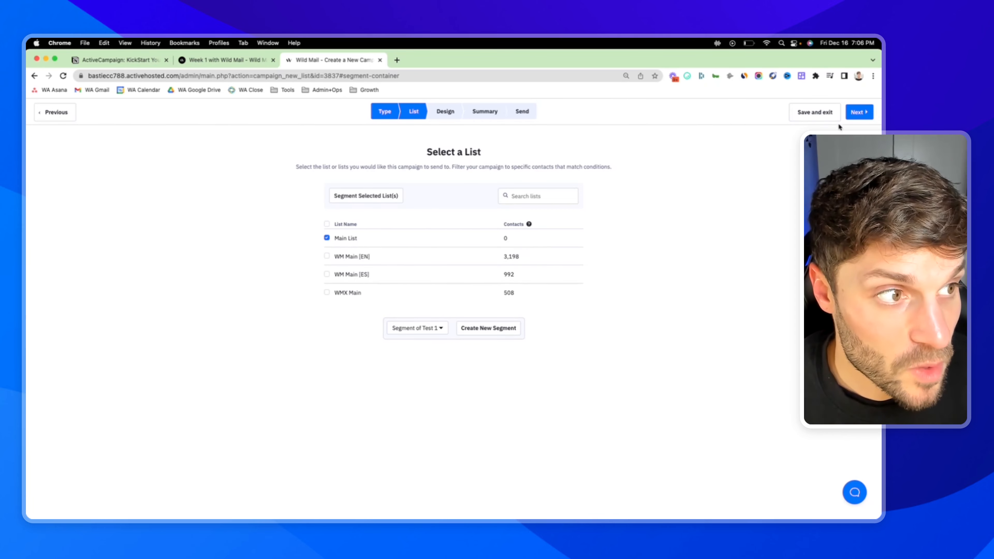
Continue to the campaign's design stage and select the designed template "Minimalist: Newsletter 2"
click(859, 113)
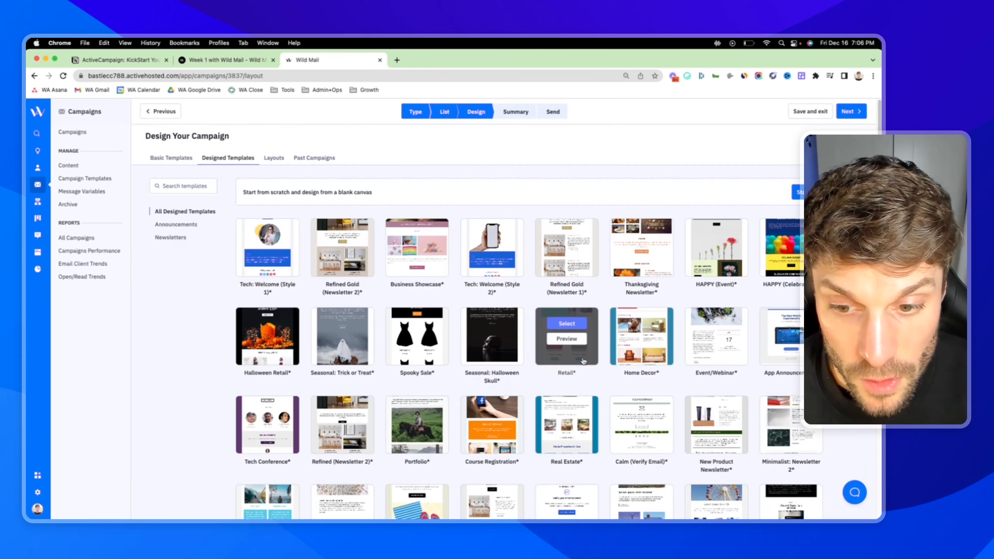
click(575, 358)
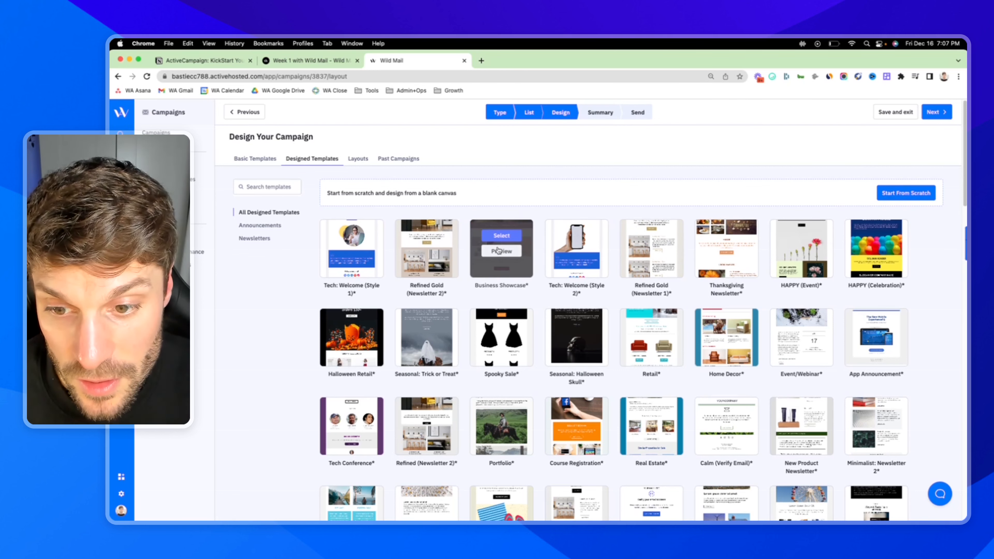
mouse_move(439, 255)
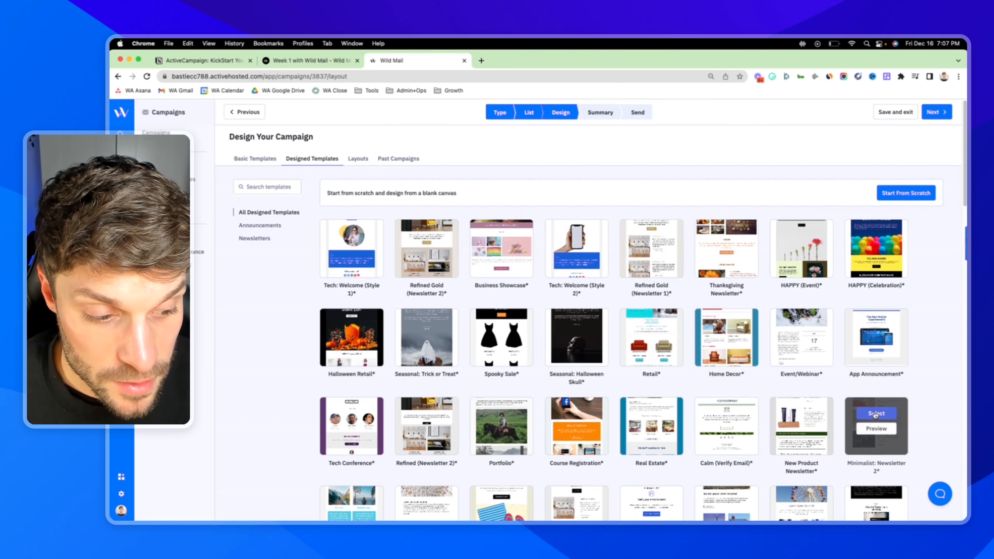
click(876, 414)
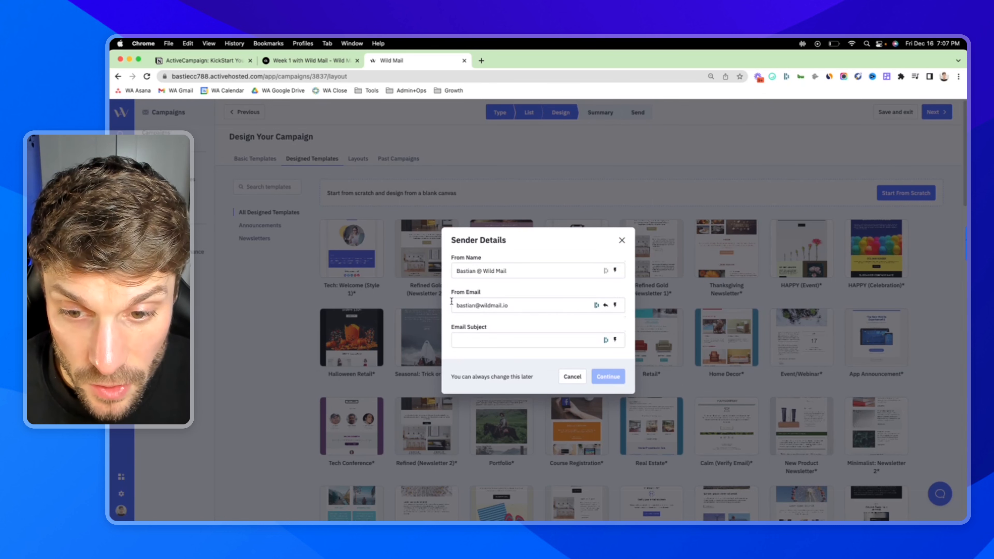
Set the email subject to "Newsletter #1 - the latest from BIZNAME" and continue with the existing sender details to the email editor
click(474, 338)
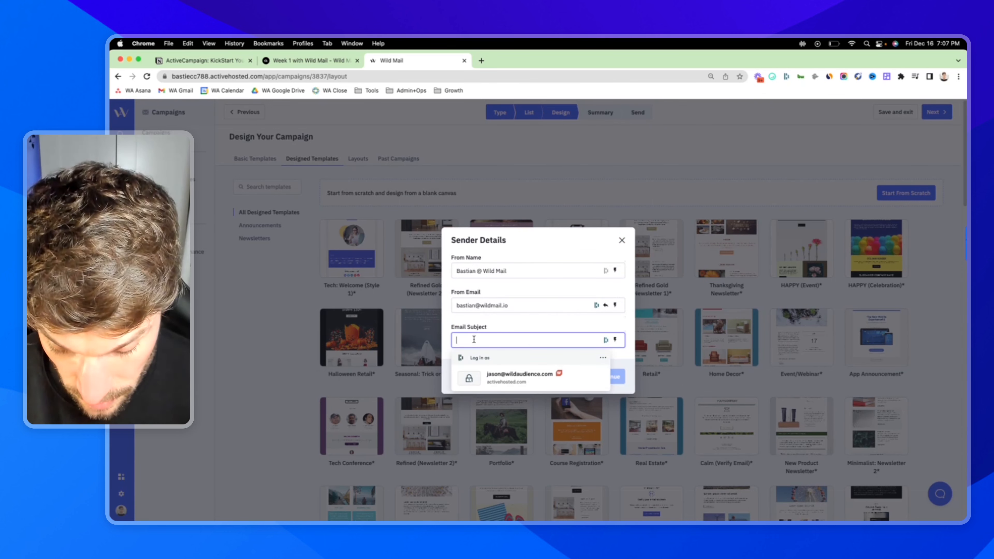
key(super+v)
key(super+z)
text(N)
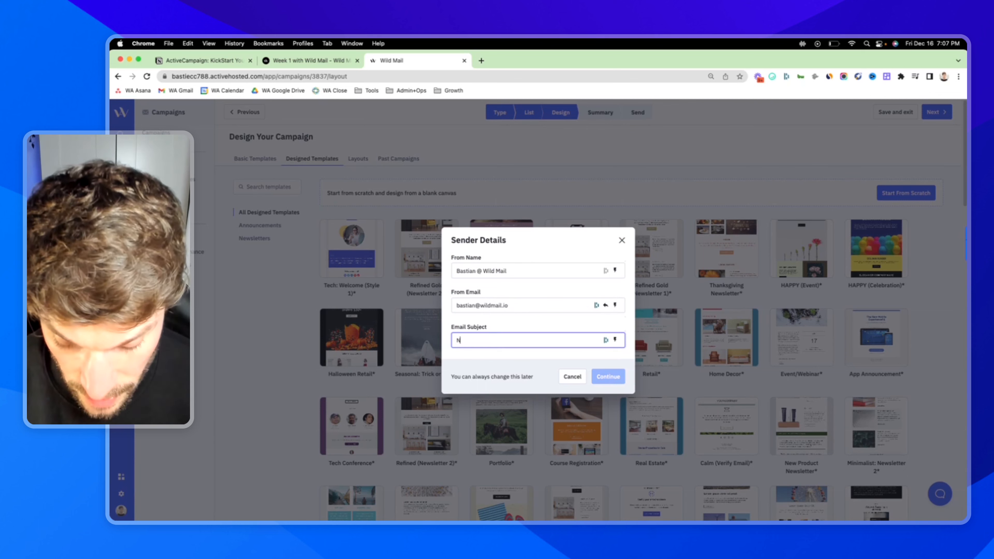
text(ewsletter #1 -)
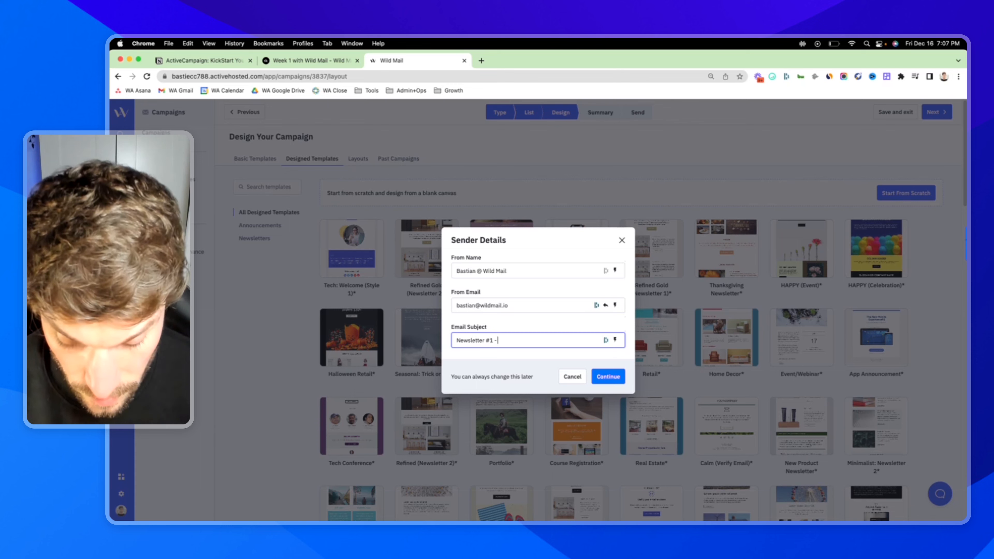
text(the latest from BIZNAME)
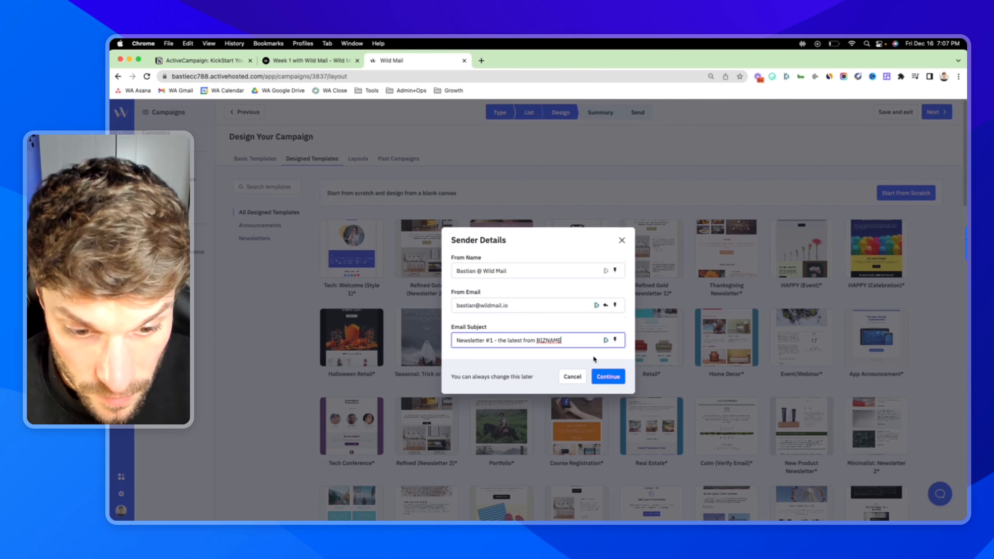
click(603, 376)
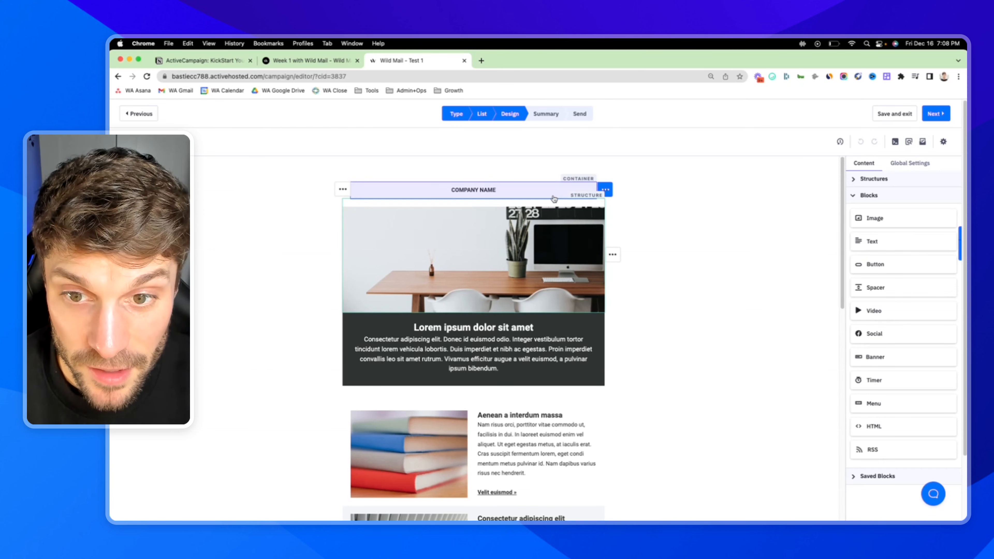
Examine the settings of the COMPANY NAME text block and its surrounding section, including the container's available actions
scroll(554, 198, down, 1)
scroll(563, 186, up, 1)
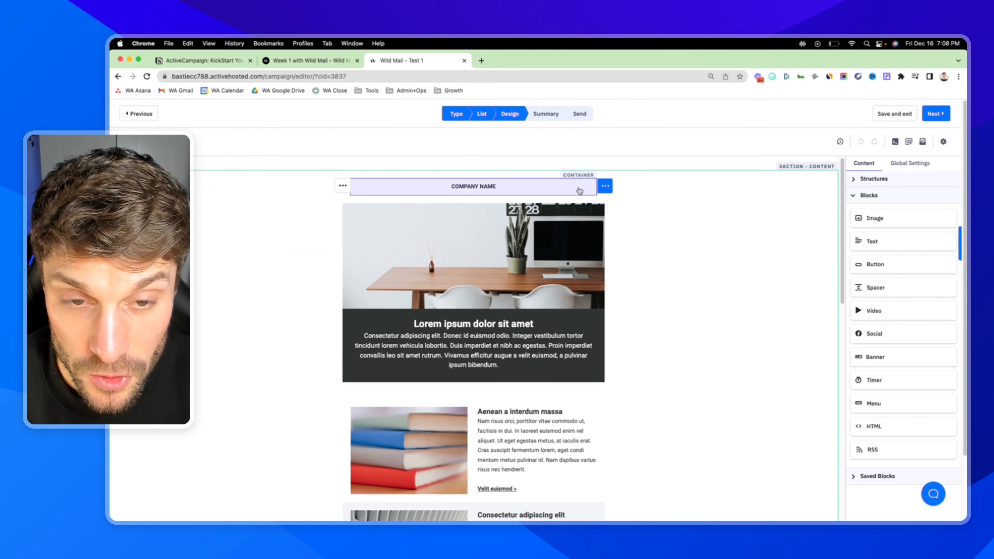
click(569, 193)
triple_click(543, 195)
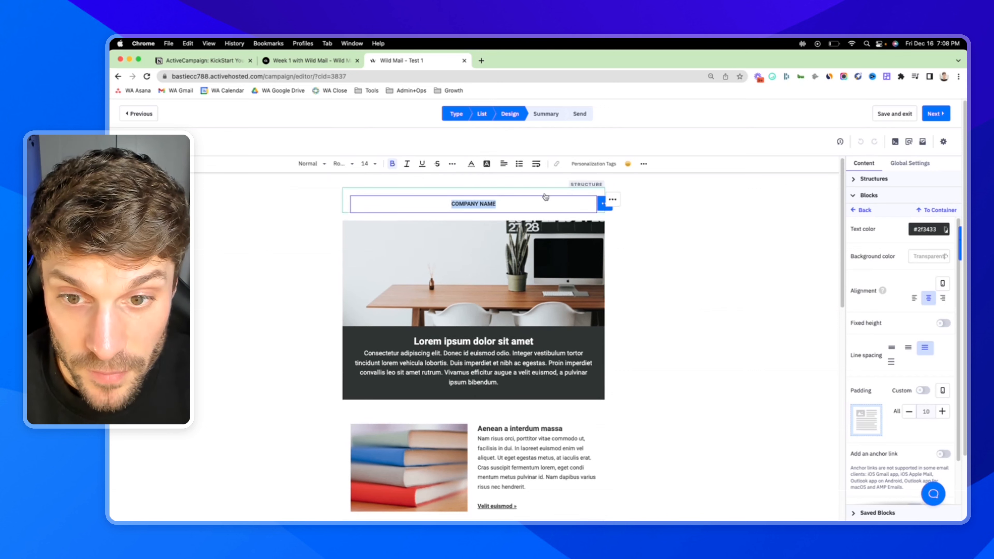
click(651, 220)
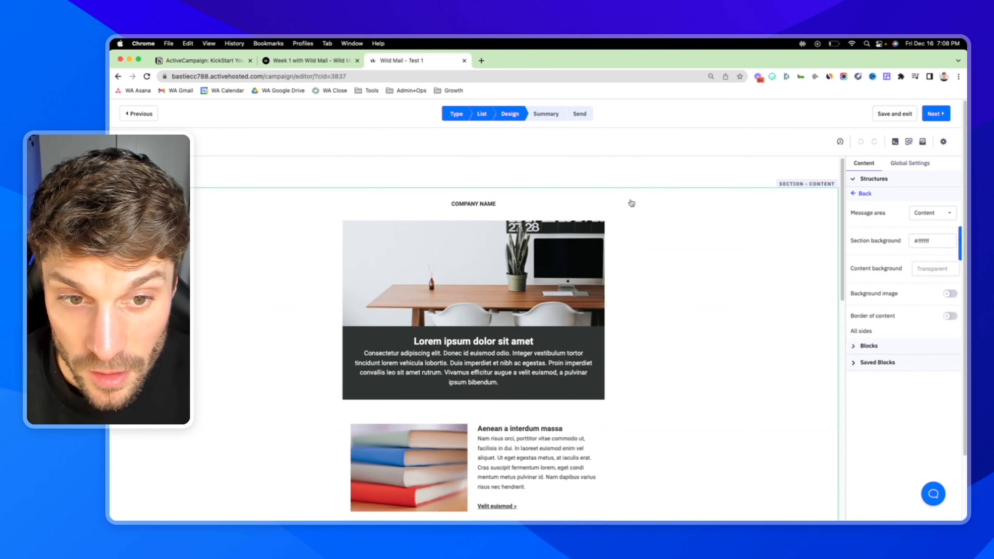
mouse_move(606, 187)
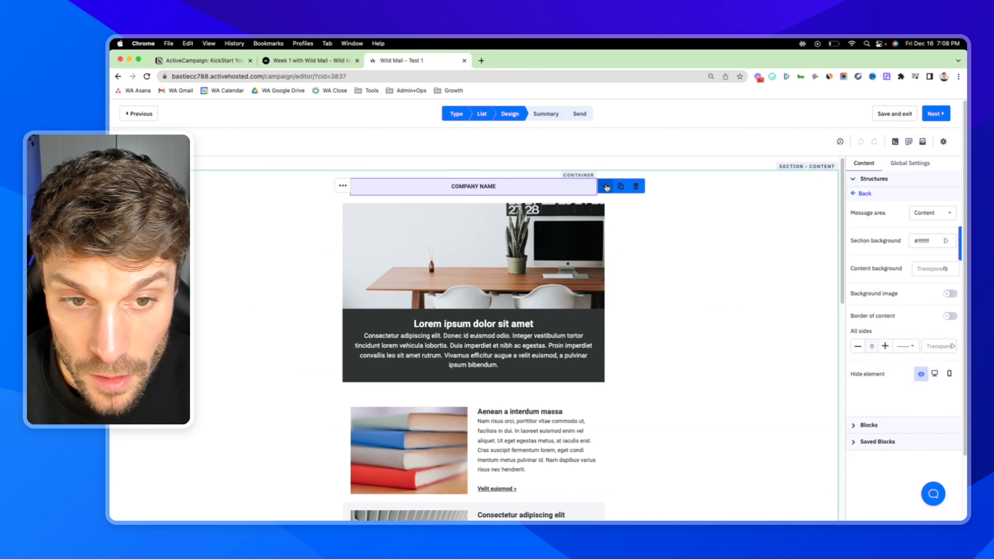
mouse_move(606, 187)
mouse_down()
mouse_move(604, 234)
mouse_move(511, 219)
mouse_move(517, 243)
mouse_move(515, 188)
mouse_up()
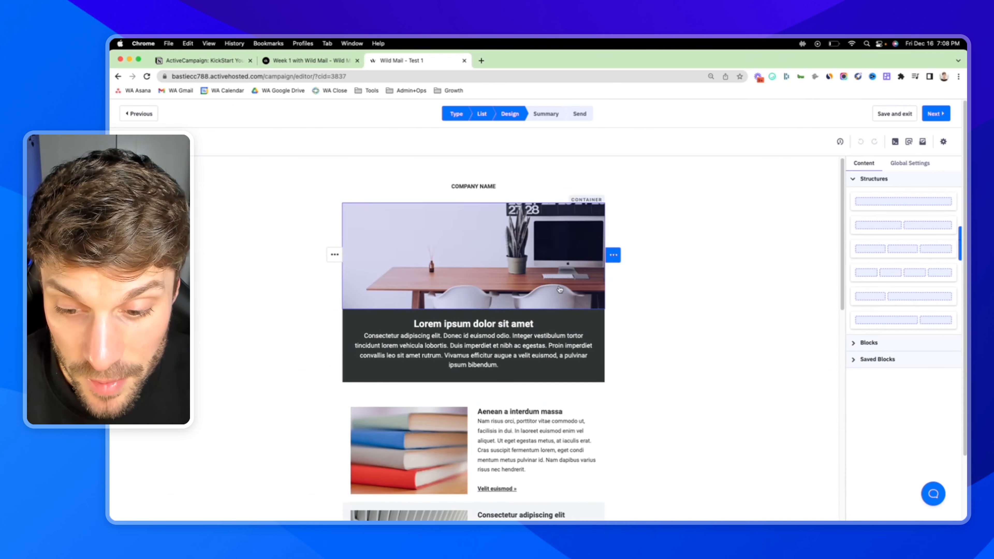
Try to replace the desk photo under the company name with a JPG uploaded from the Wild Audience folder
scroll(548, 286, down, 1)
scroll(509, 280, up, 1)
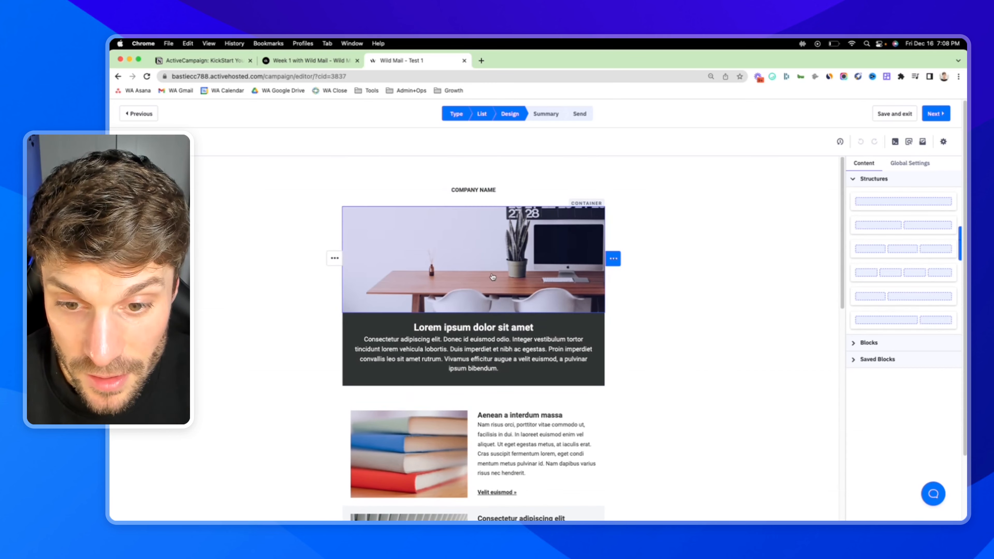
click(492, 277)
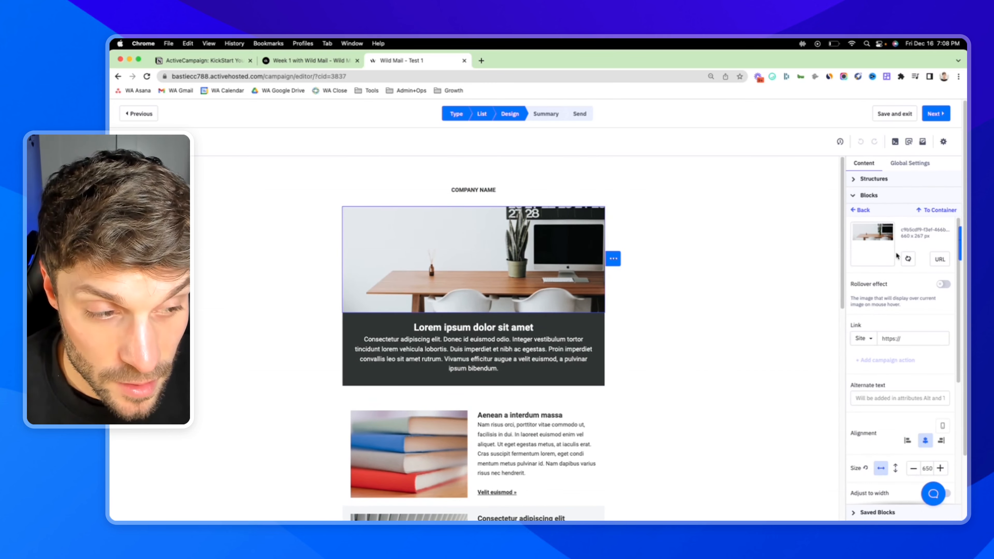
click(909, 260)
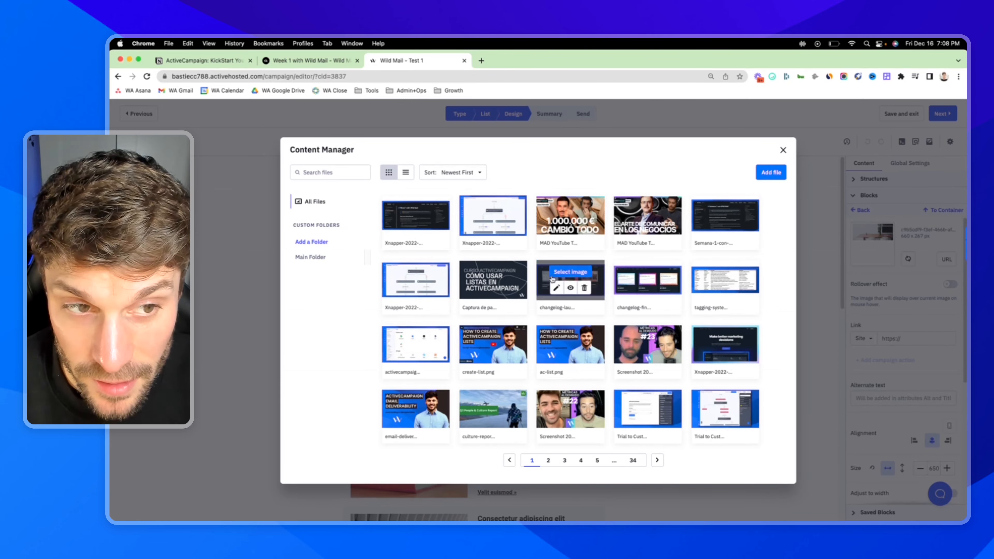
click(770, 173)
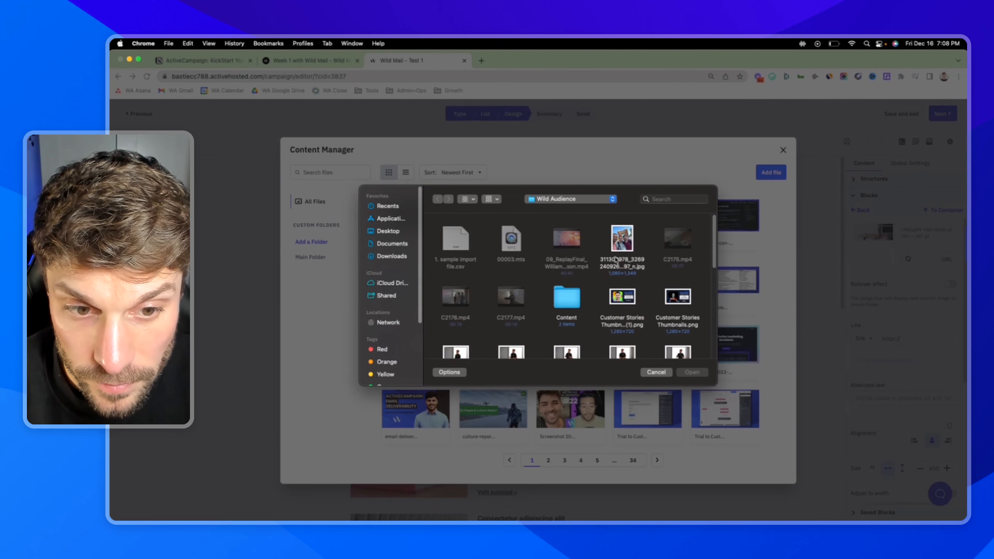
double_click(625, 240)
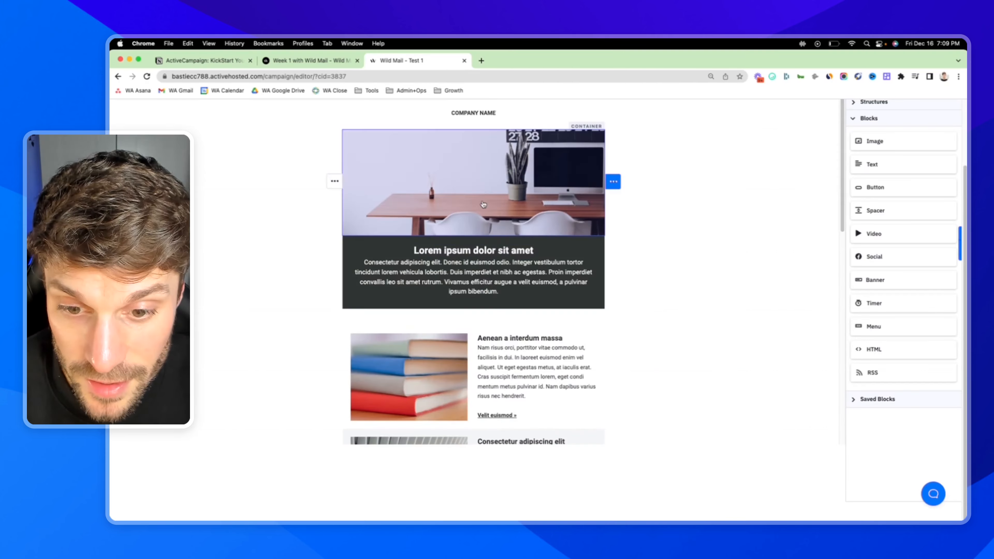
Examine the rest of the email down to the footer and open the text block with the unsubscribe and sender information
scroll(508, 255, down, 10)
scroll(507, 255, down, 3)
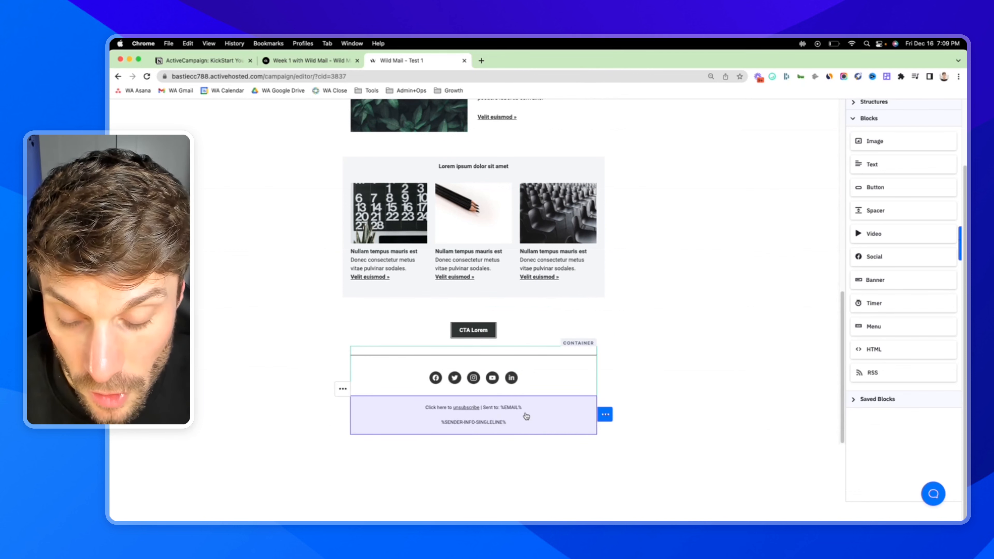
click(429, 411)
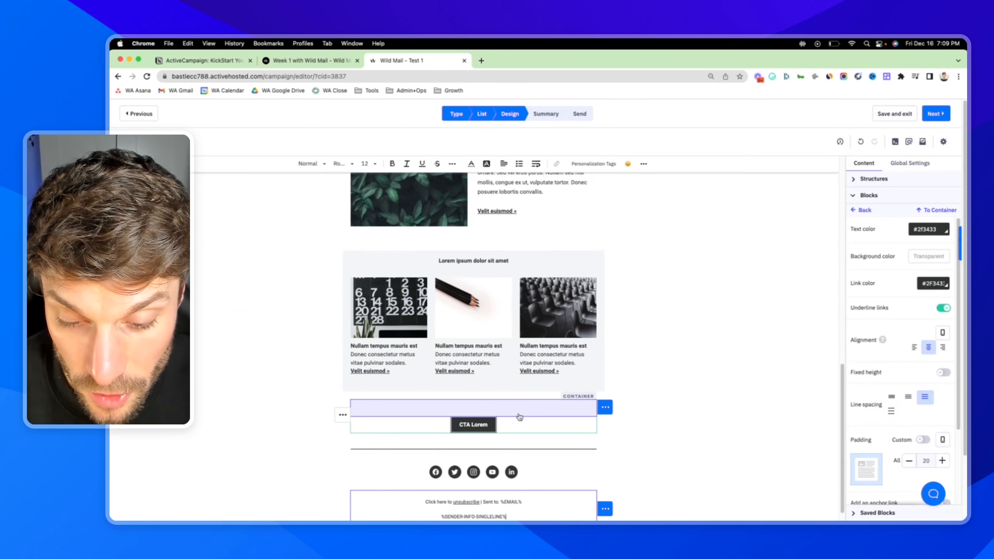
scroll(523, 440, down, 1)
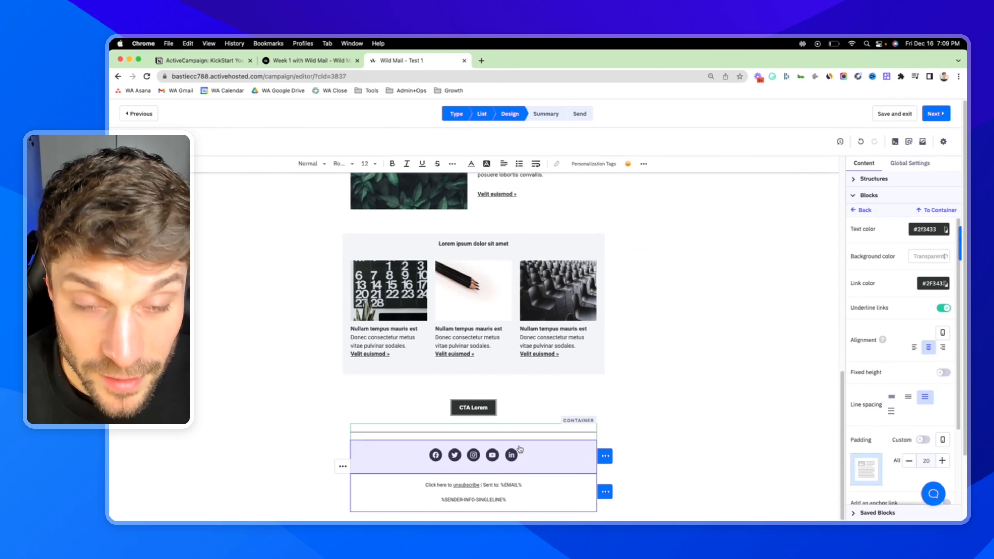
scroll(497, 484, down, 3)
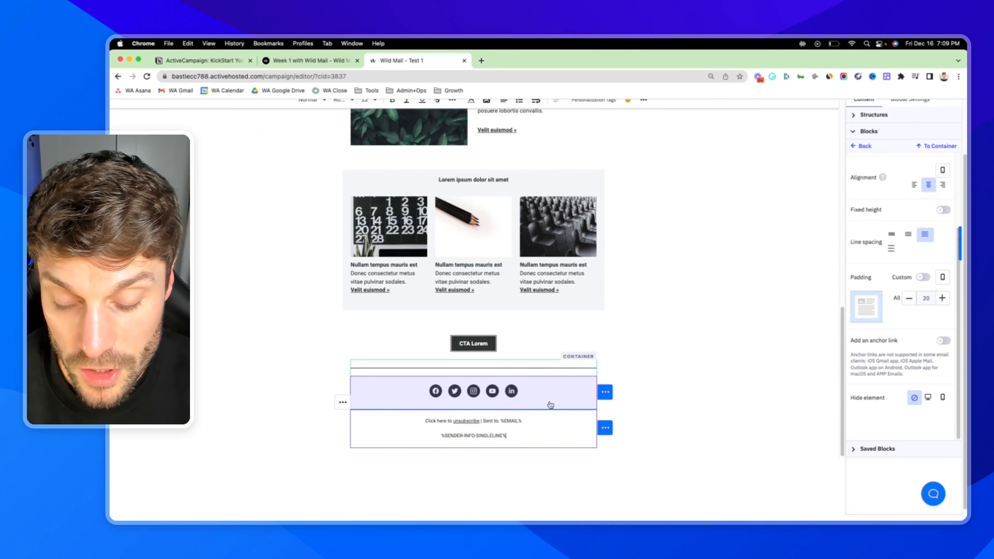
Examine the link settings of the footer's unsubscribe text and highlight the whole unsubscribe and sender information text
click(470, 421)
drag(882, 238, 947, 238)
scroll(519, 415, down, 2)
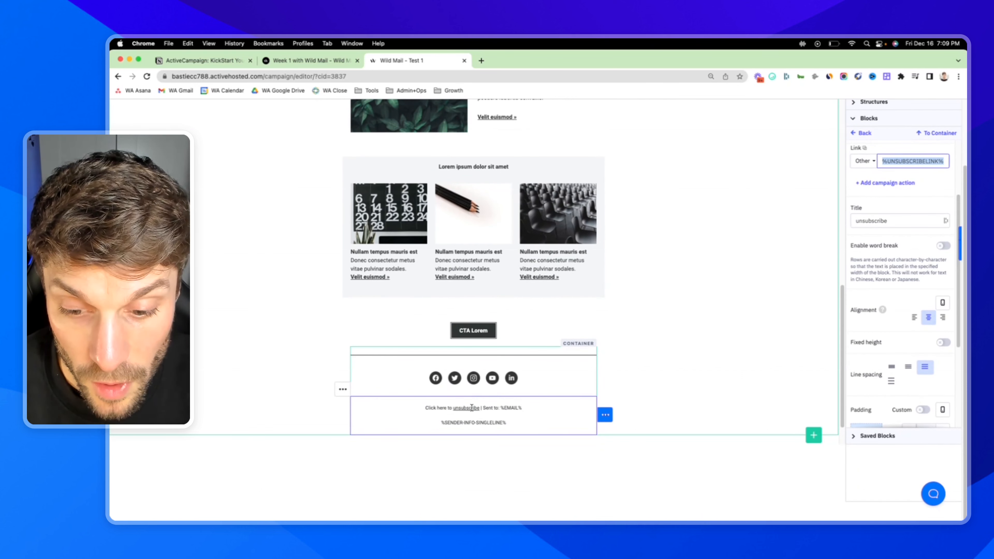
drag(426, 410, 511, 423)
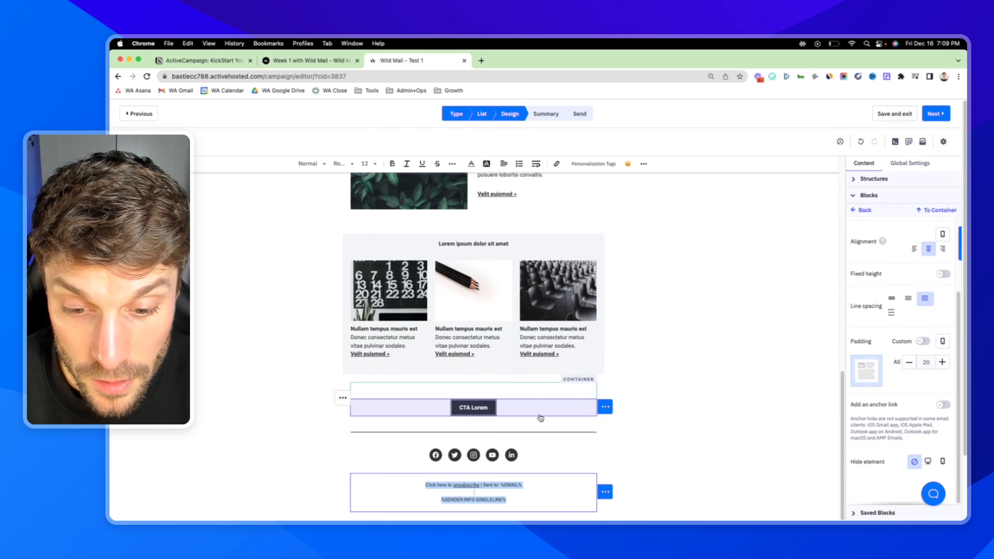
scroll(562, 378, down, 2)
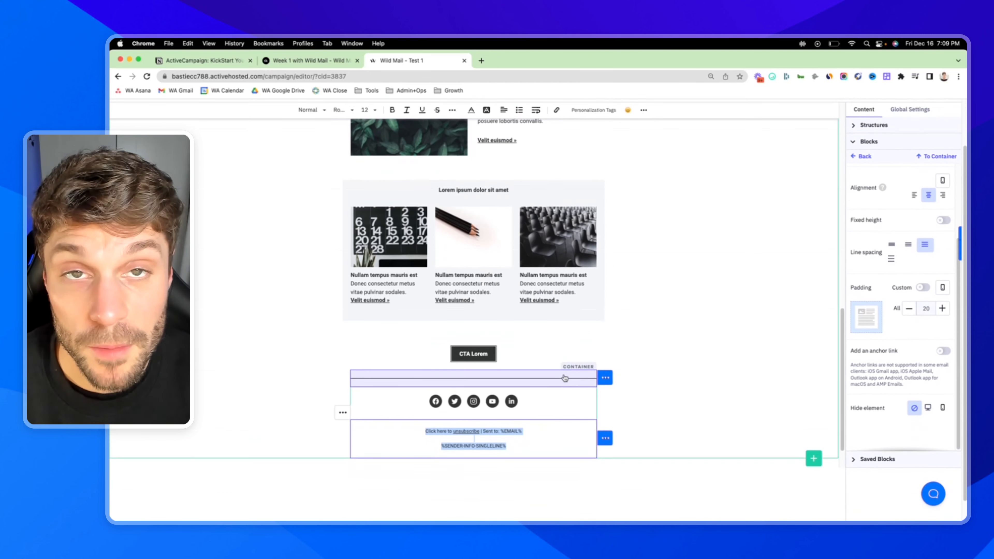
Return to the beginning of the email and open the settings of its content section
scroll(661, 279, up, 4)
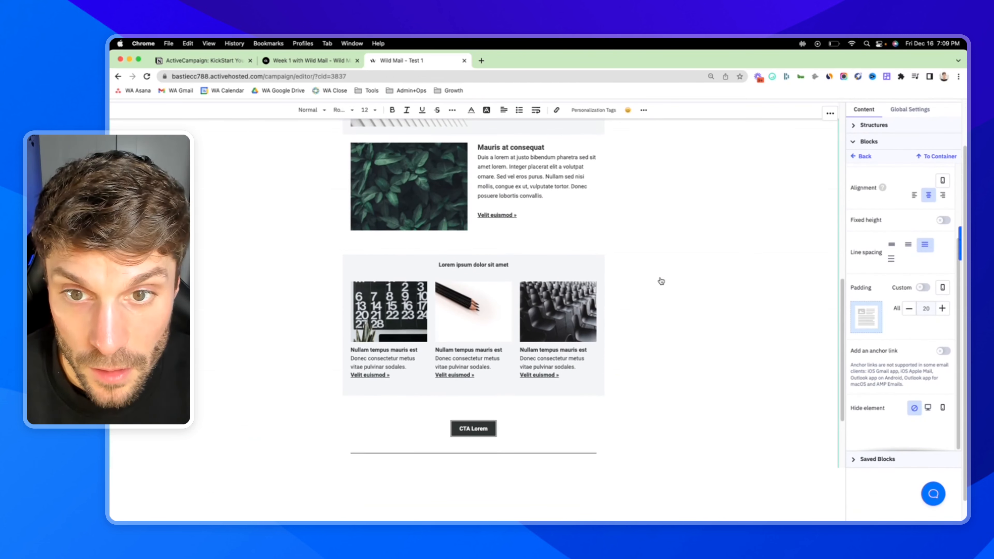
scroll(638, 282, up, 20)
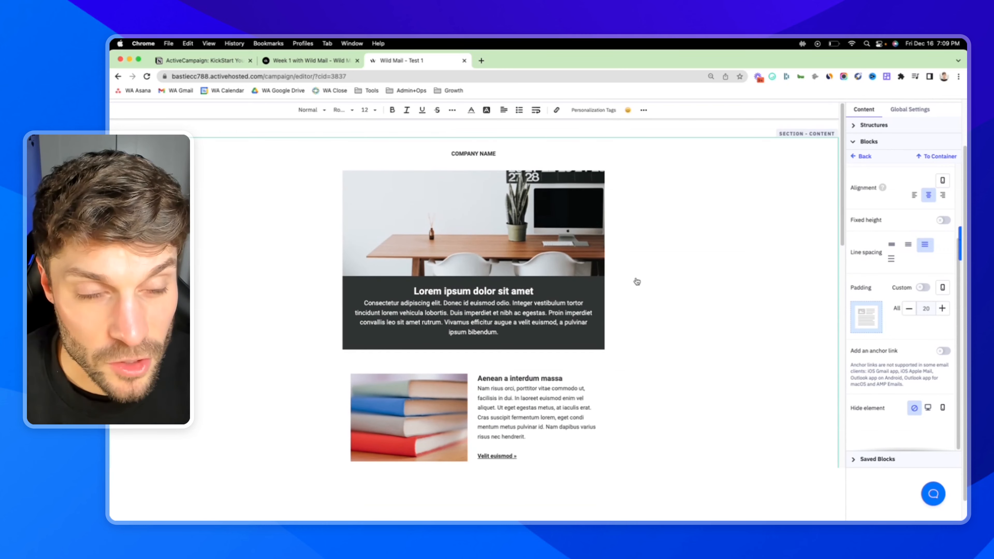
scroll(806, 202, up, 3)
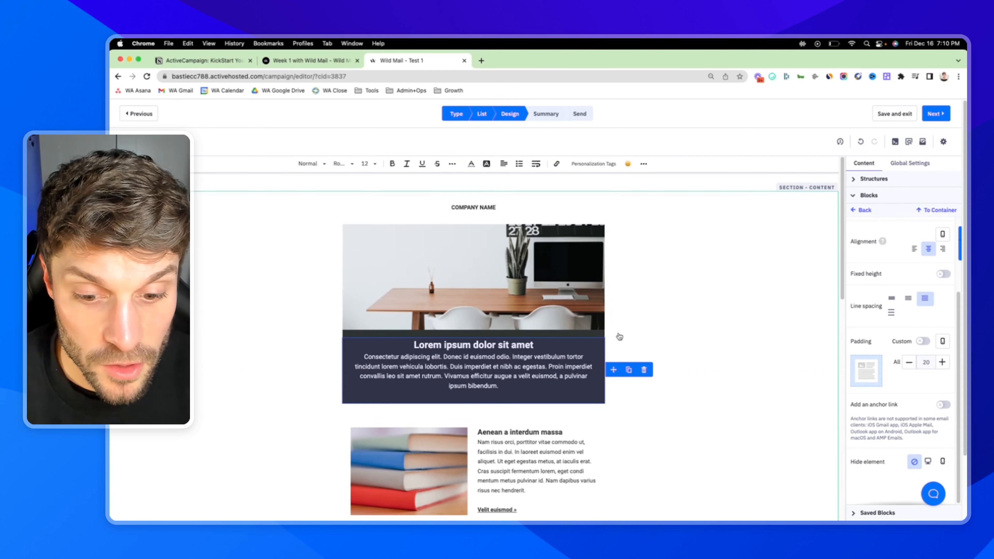
click(747, 246)
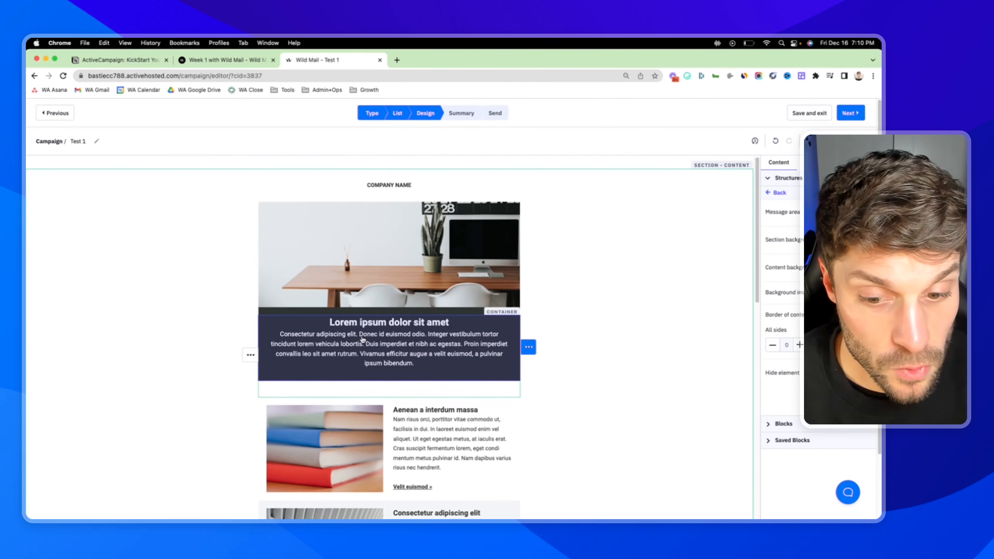
Open the text block beside the books photo for editing and return to the beginning of the email
scroll(392, 353, down, 5)
click(474, 318)
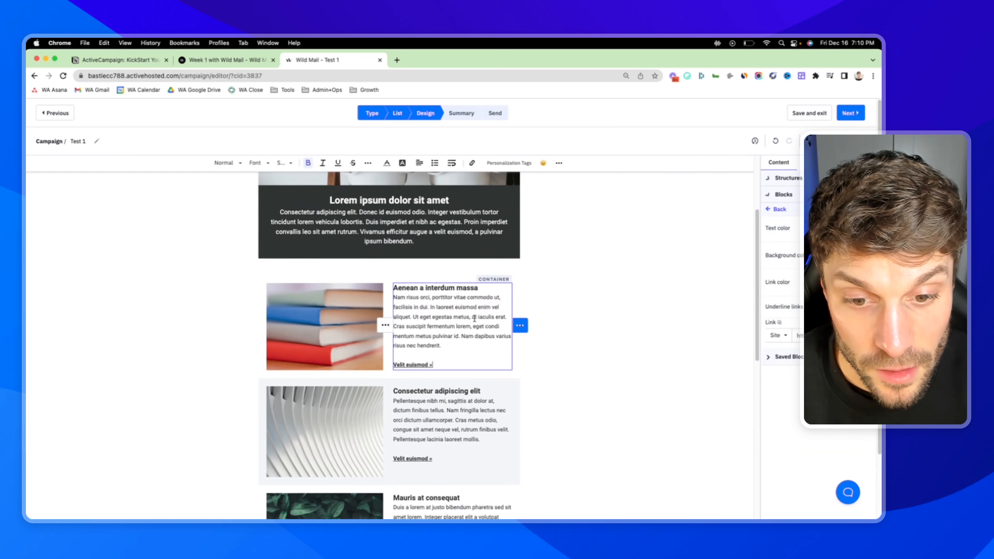
scroll(474, 318, up, 5)
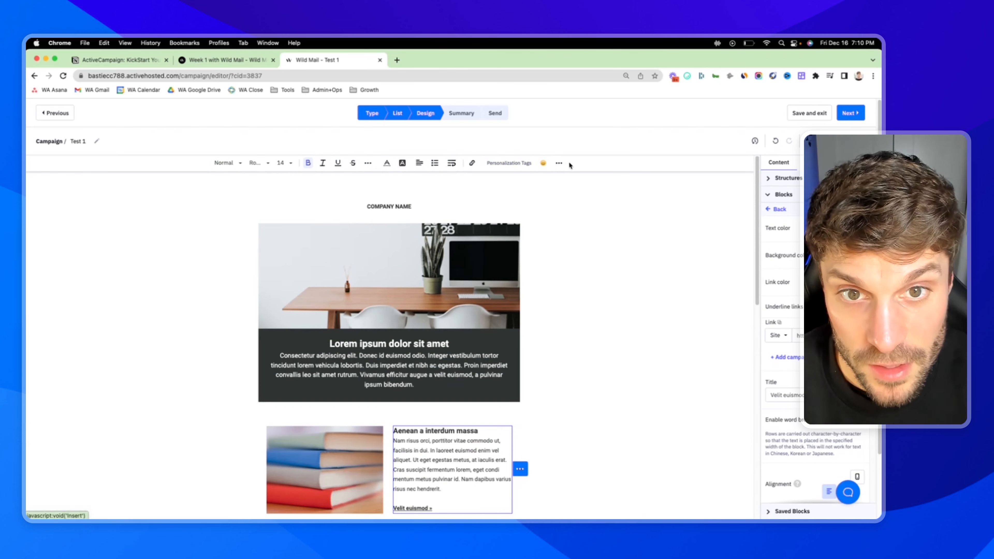
Continue to the campaign settings, review the subject, preheader text and spam check, and save the settings to proceed to the campaign summary
click(850, 114)
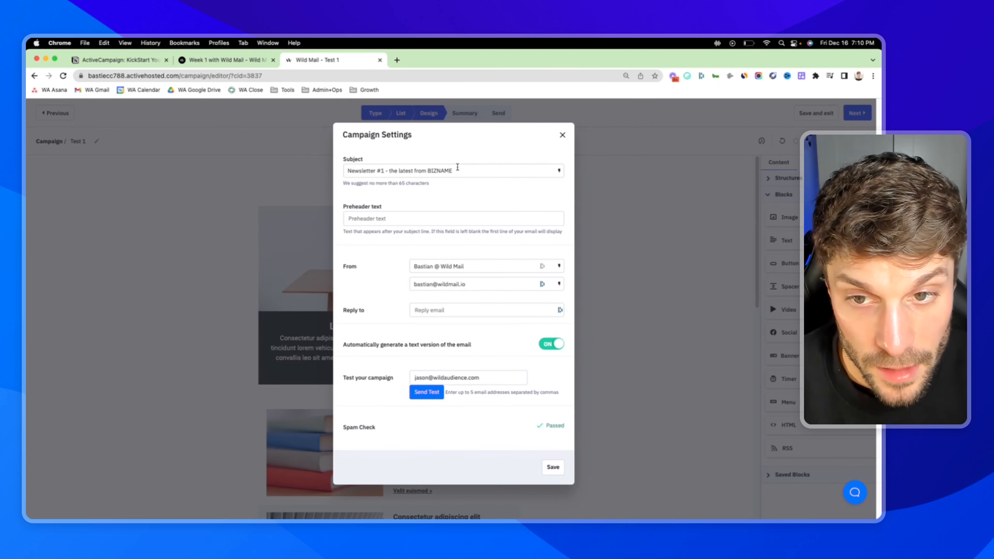
drag(454, 171, 383, 171)
click(419, 219)
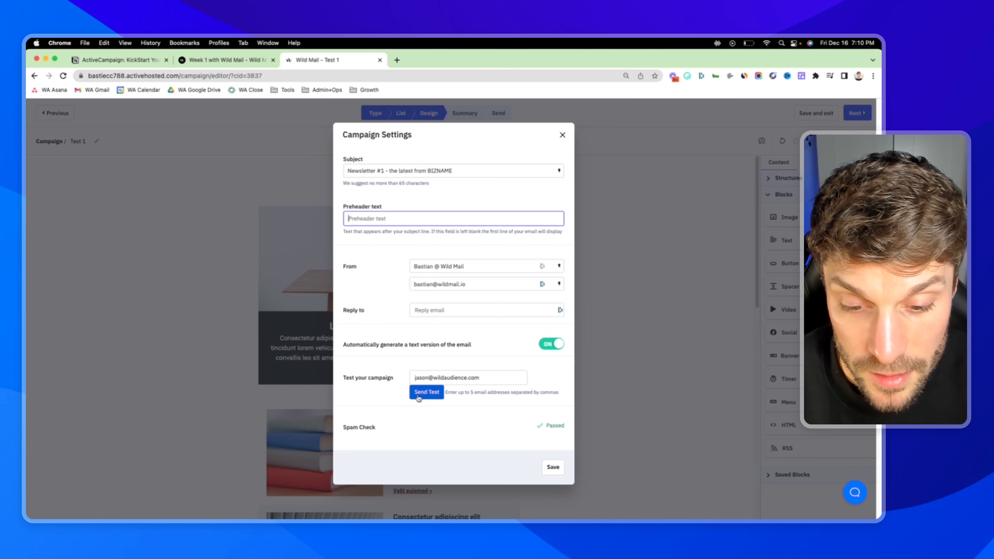
drag(344, 430, 391, 429)
click(391, 429)
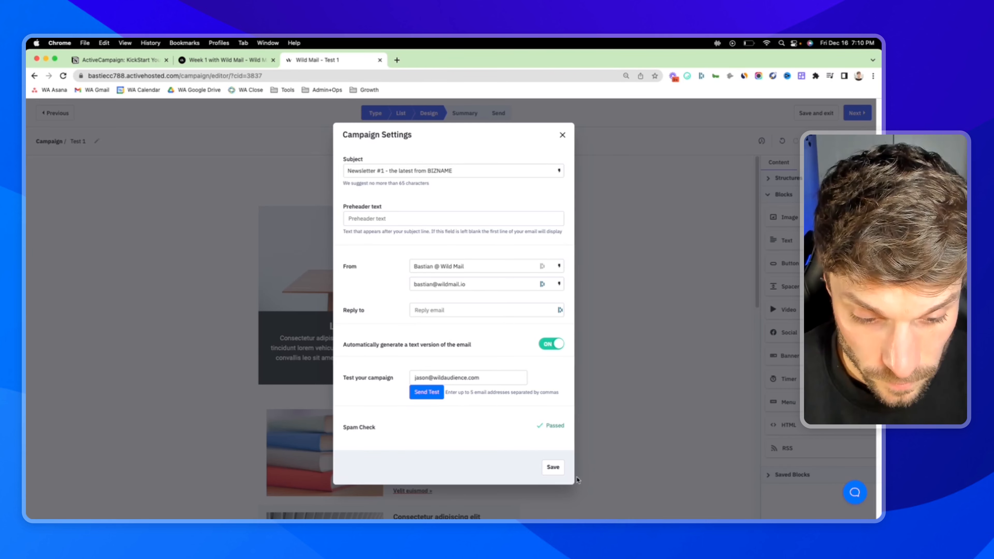
click(553, 468)
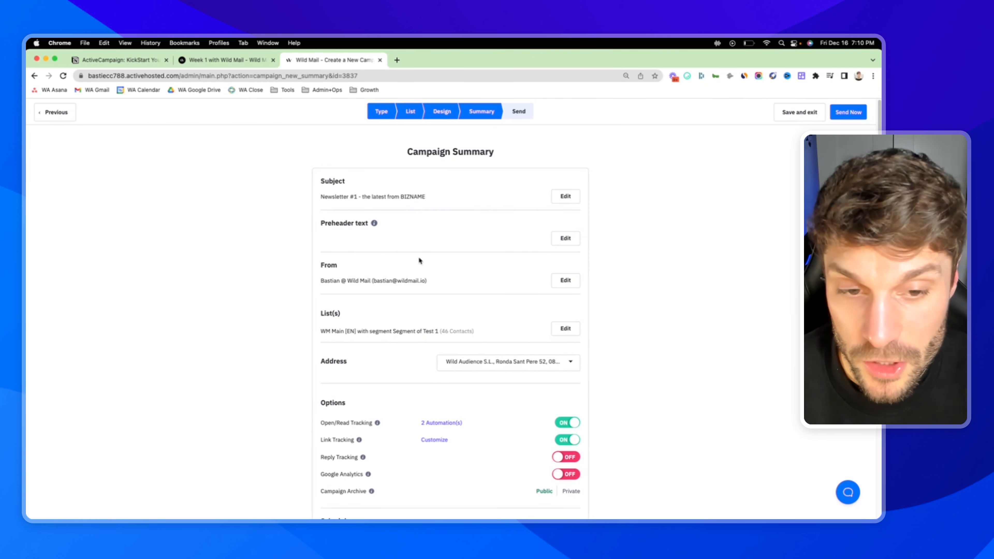
Review the campaign summary's list and address details and examine the open/read, link and reply tracking and Google Analytics options
scroll(548, 302, down, 2)
scroll(540, 331, up, 2)
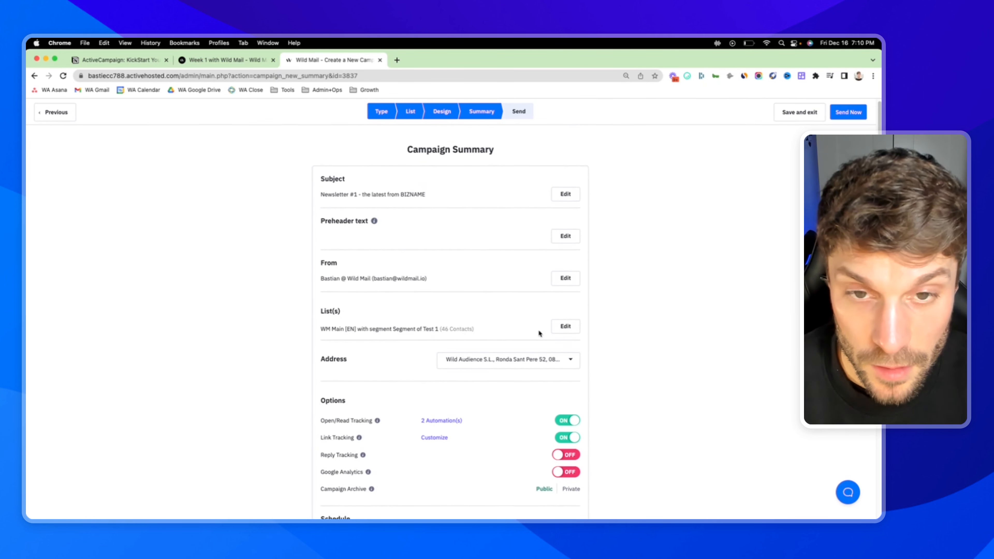
scroll(540, 331, down, 3)
scroll(482, 272, down, 2)
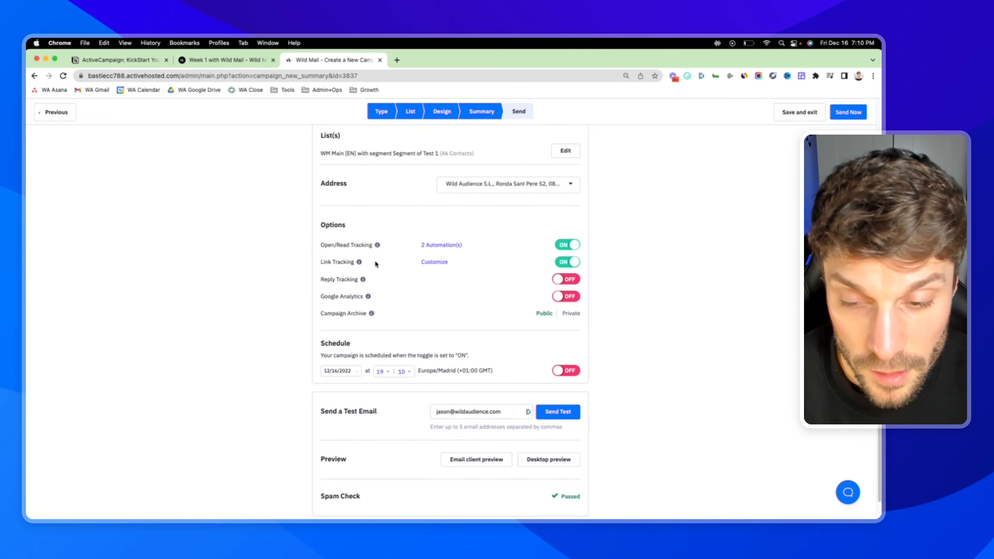
drag(322, 246, 363, 245)
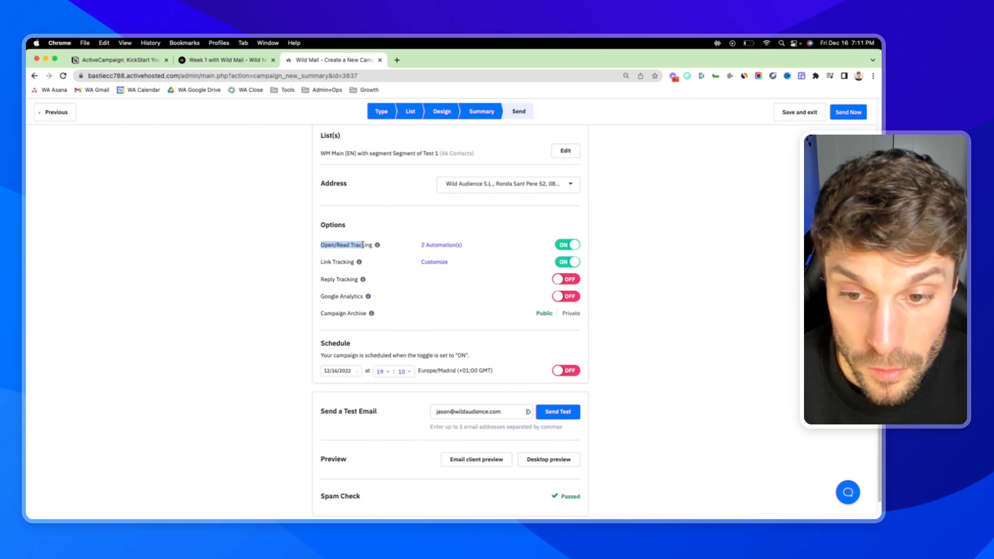
click(369, 246)
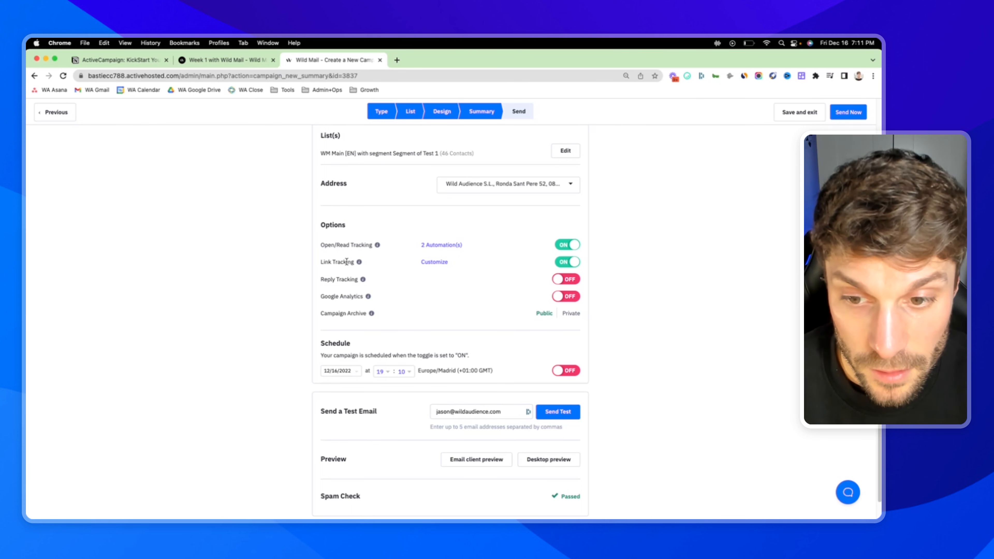
mouse_move(358, 263)
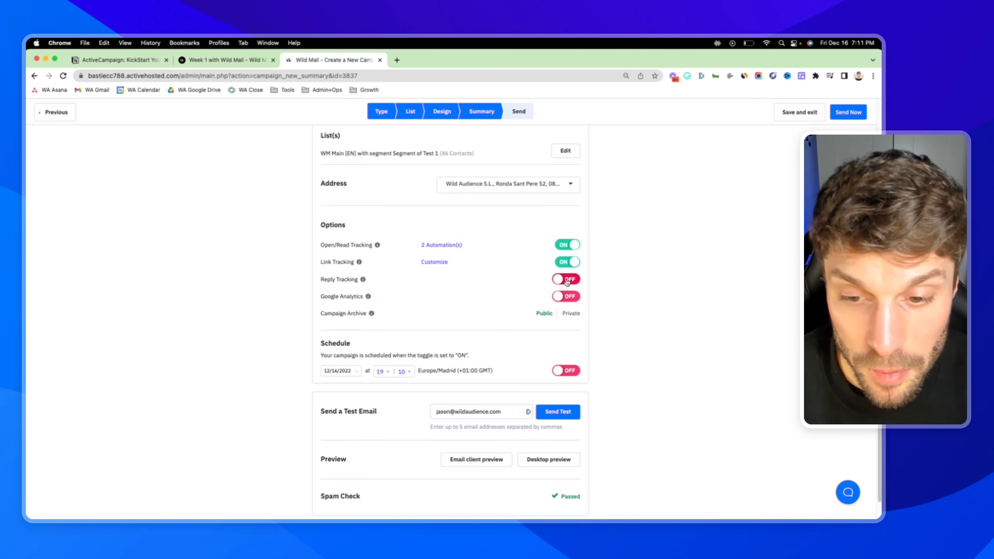
mouse_move(364, 281)
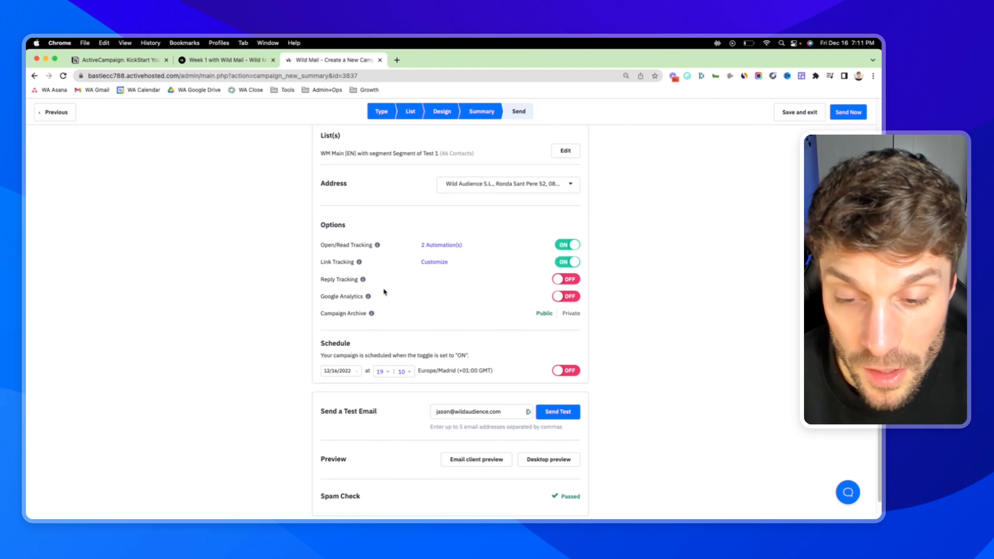
mouse_move(367, 300)
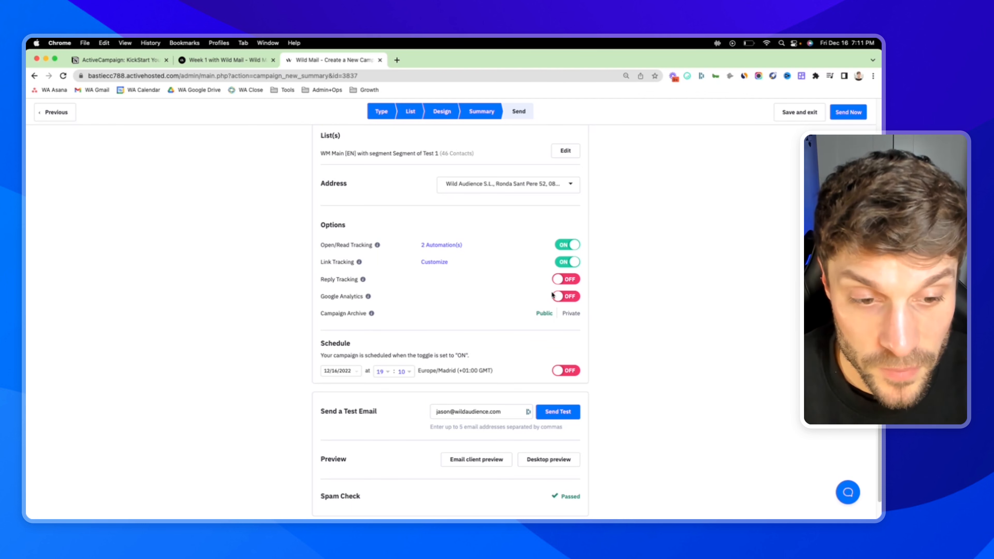
Review the schedule, test email, preview and spam check sections of the campaign summary
scroll(422, 310, down, 1)
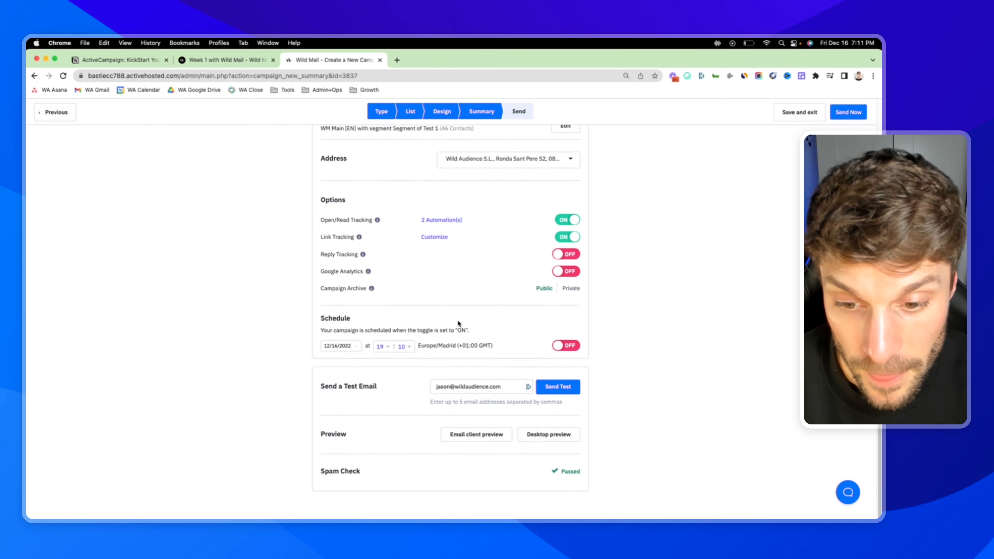
drag(321, 320, 365, 319)
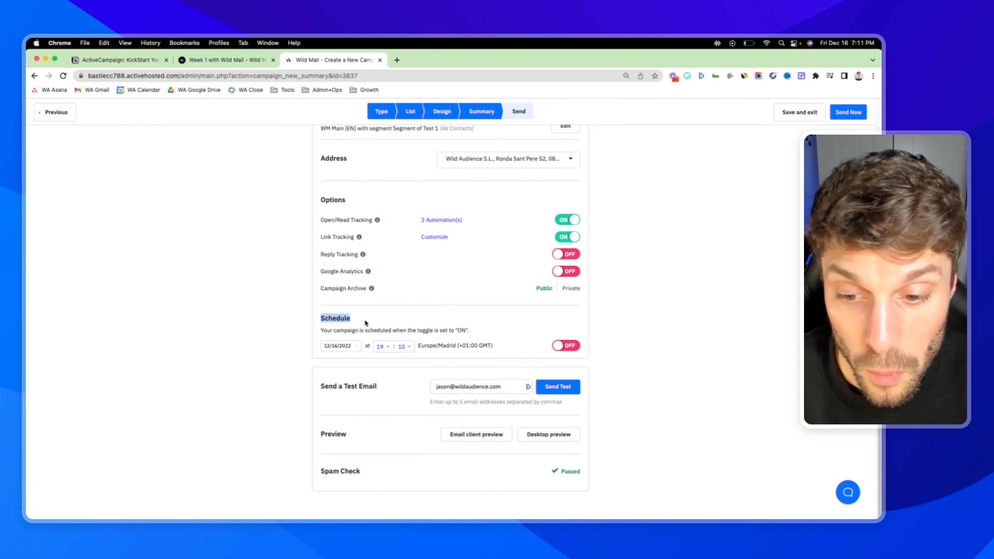
click(365, 319)
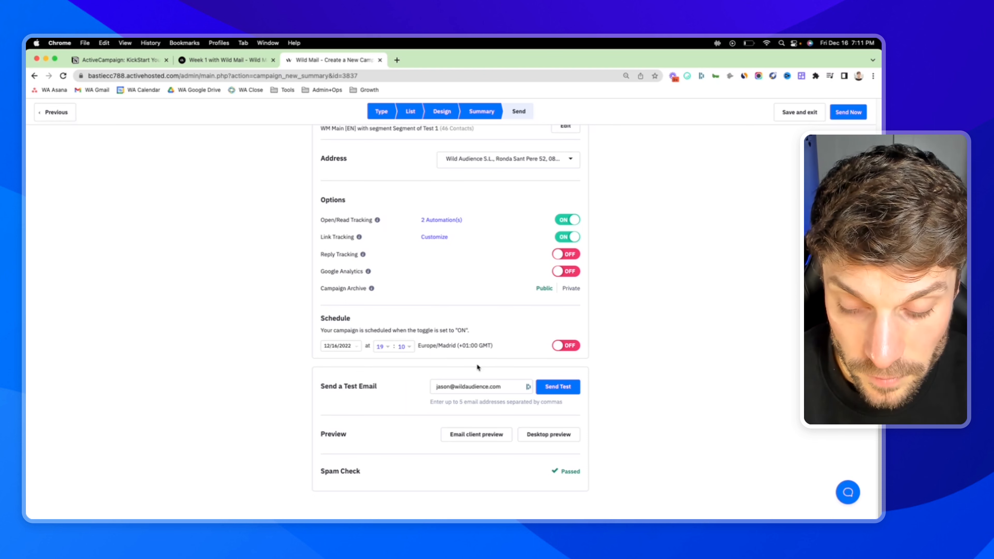
drag(326, 434, 351, 437)
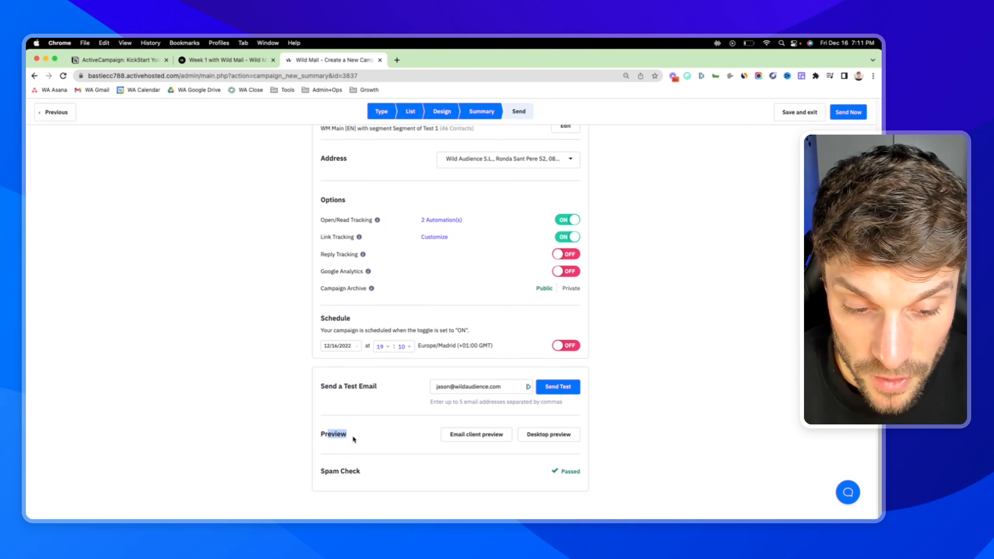
click(454, 449)
Check the campaign summary once more and save the campaign without sending it, exiting to the campaigns list
scroll(519, 301, up, 5)
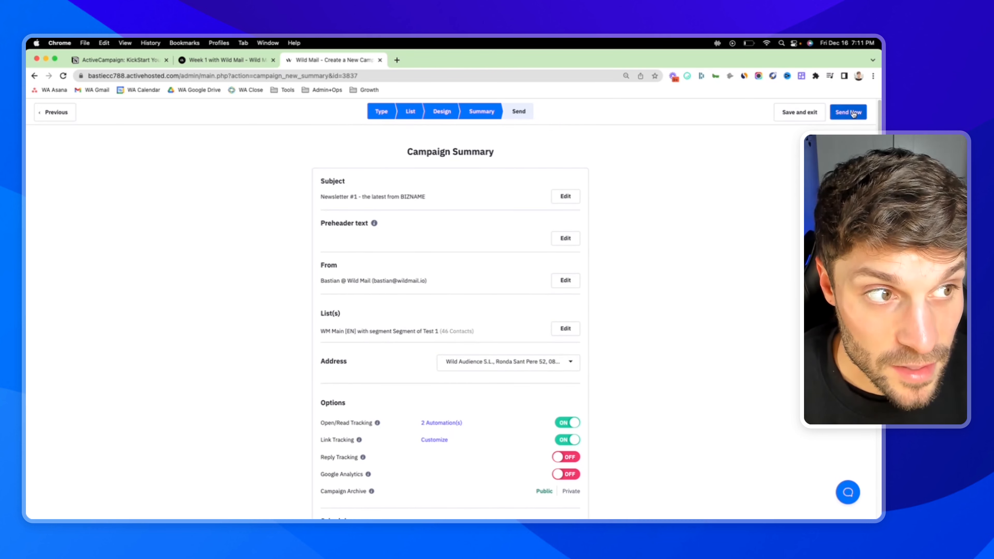
scroll(555, 345, down, 5)
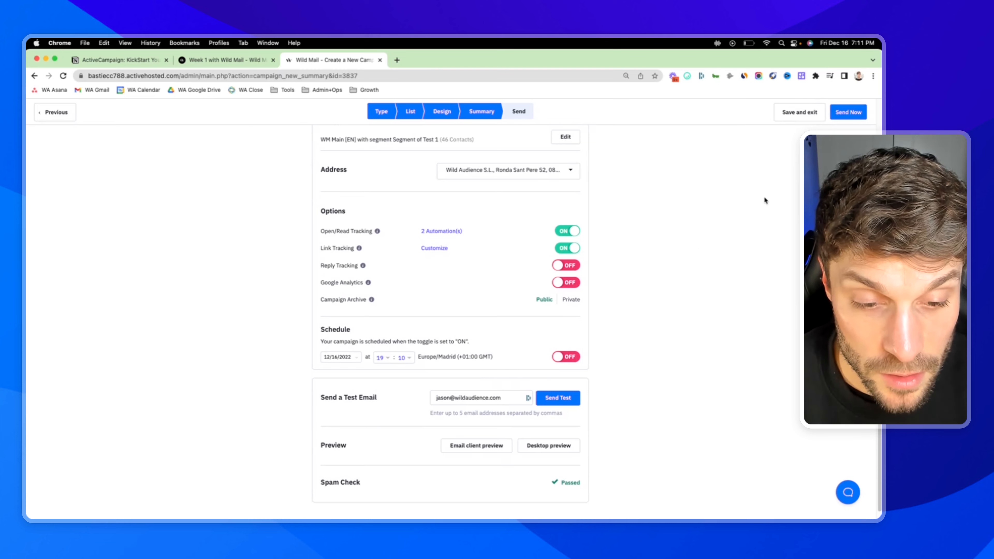
scroll(766, 198, up, 5)
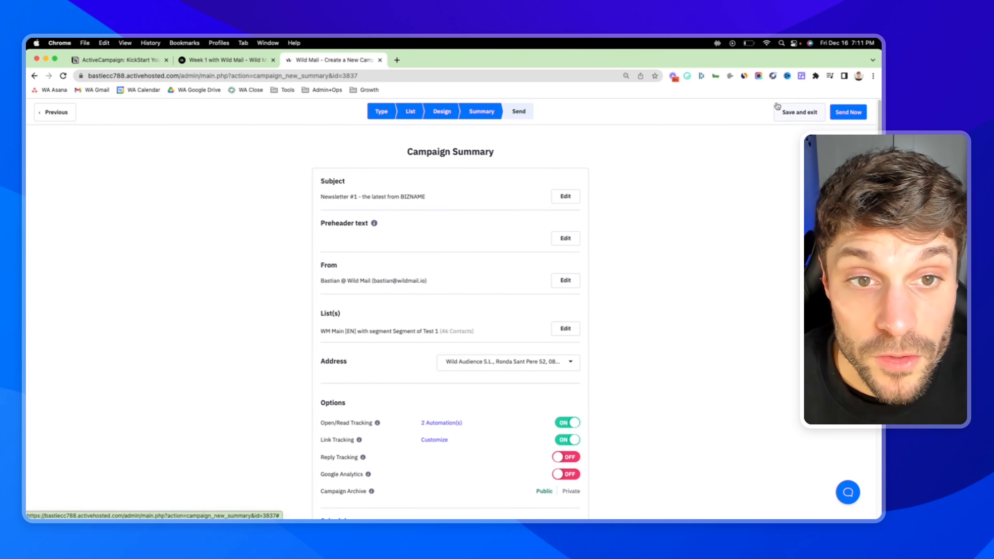
click(802, 113)
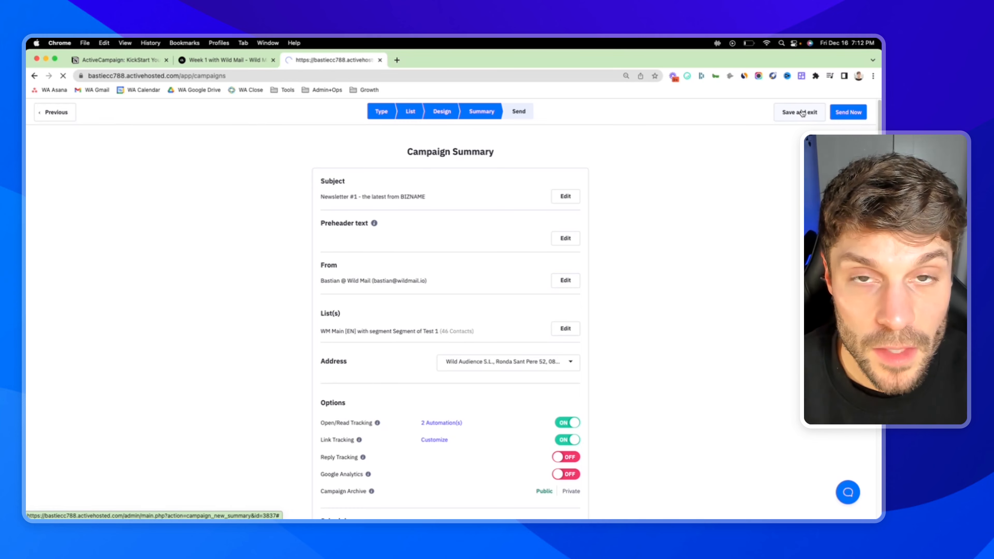
Switch to the Week 1 guide and read its sections on sending the first email campaign and setting up the first automation
key(ctrl+shift+Tab)
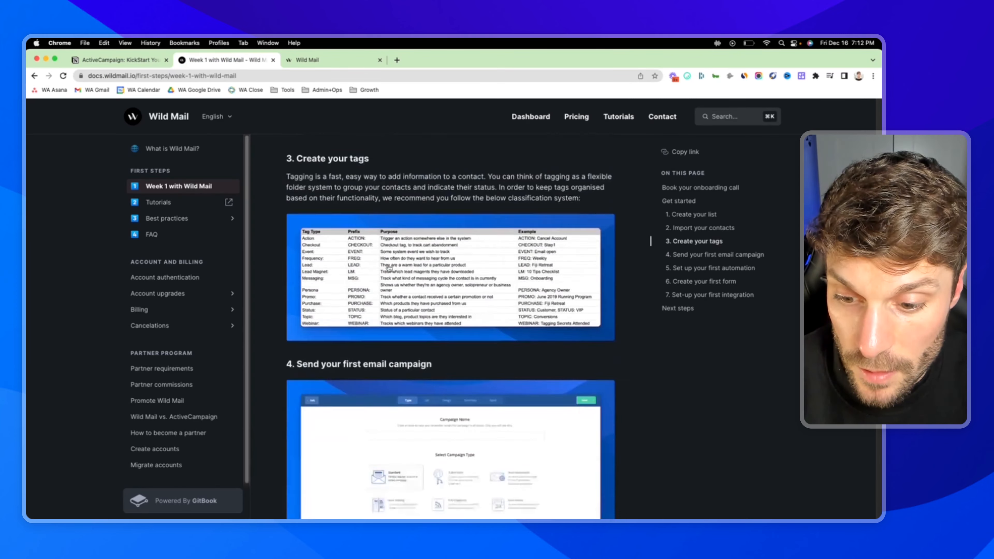
scroll(386, 266, down, 4)
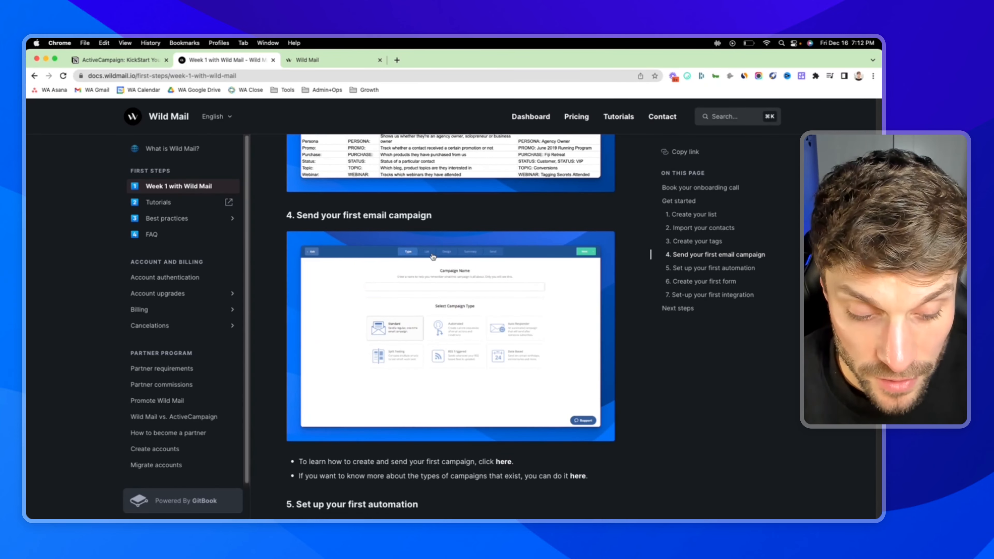
scroll(418, 251, down, 1)
scroll(419, 252, down, 5)
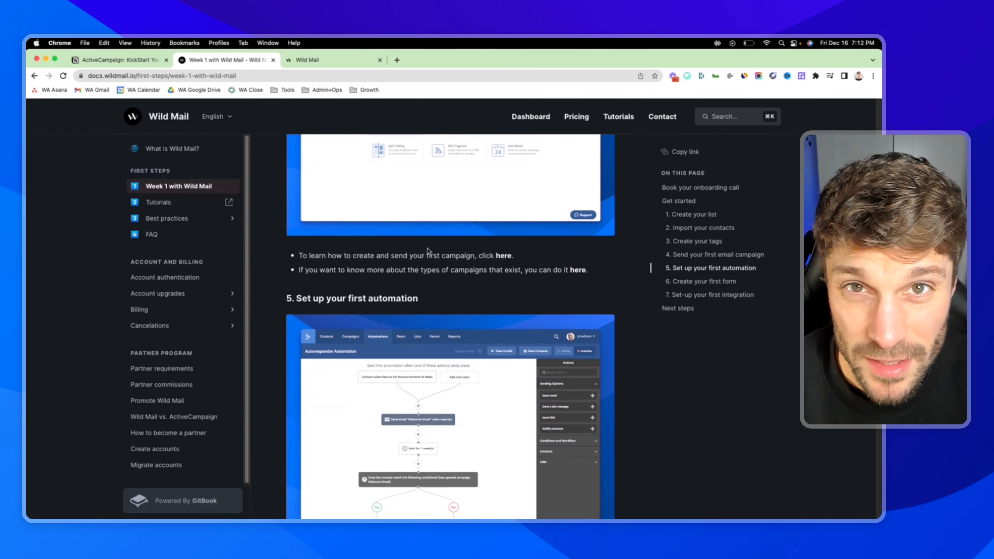
scroll(429, 252, up, 2)
scroll(428, 252, up, 4)
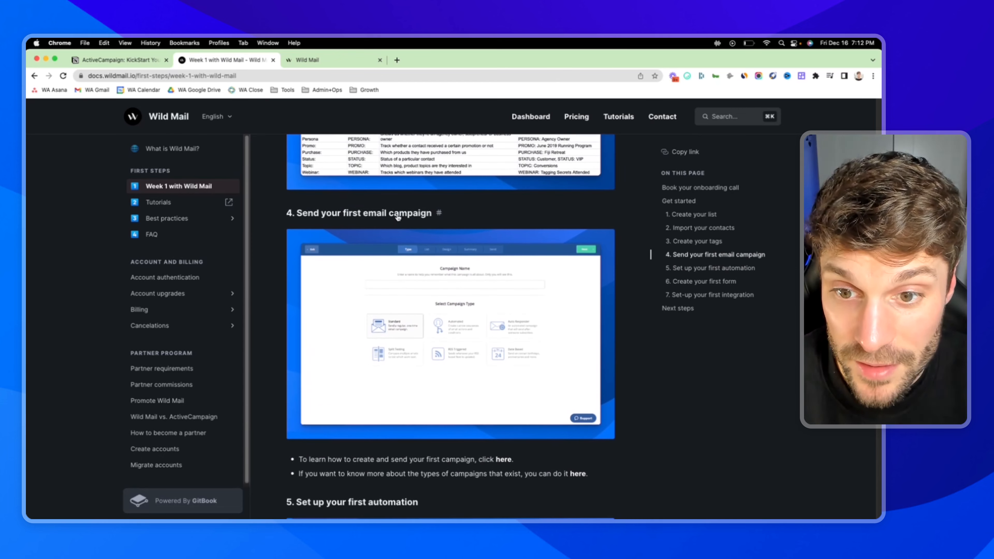
scroll(405, 271, down, 2)
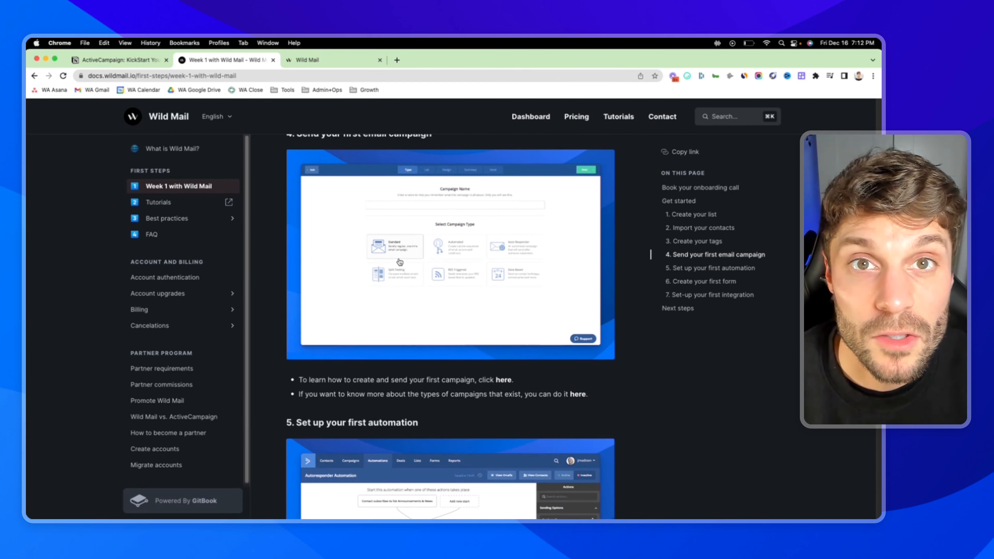
scroll(399, 262, down, 6)
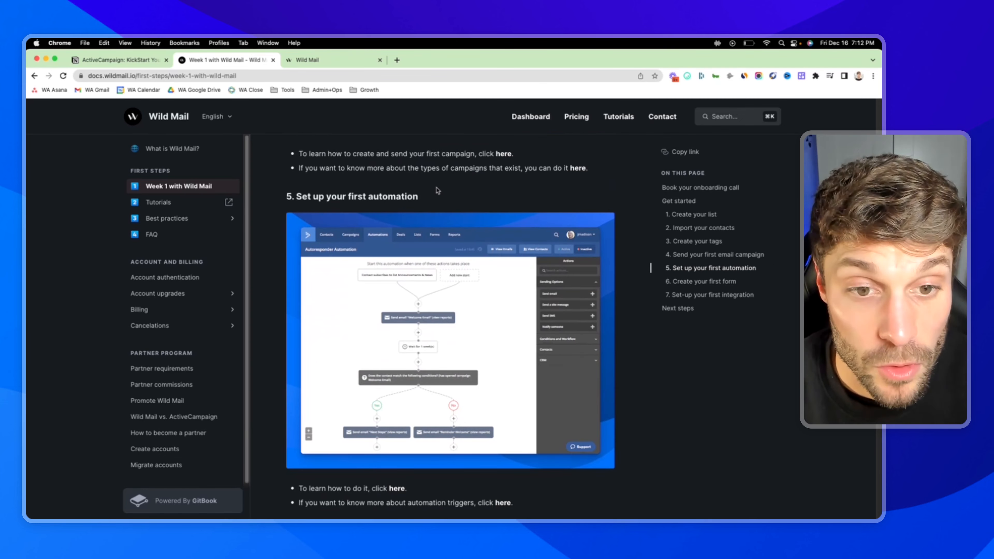
scroll(438, 191, down, 1)
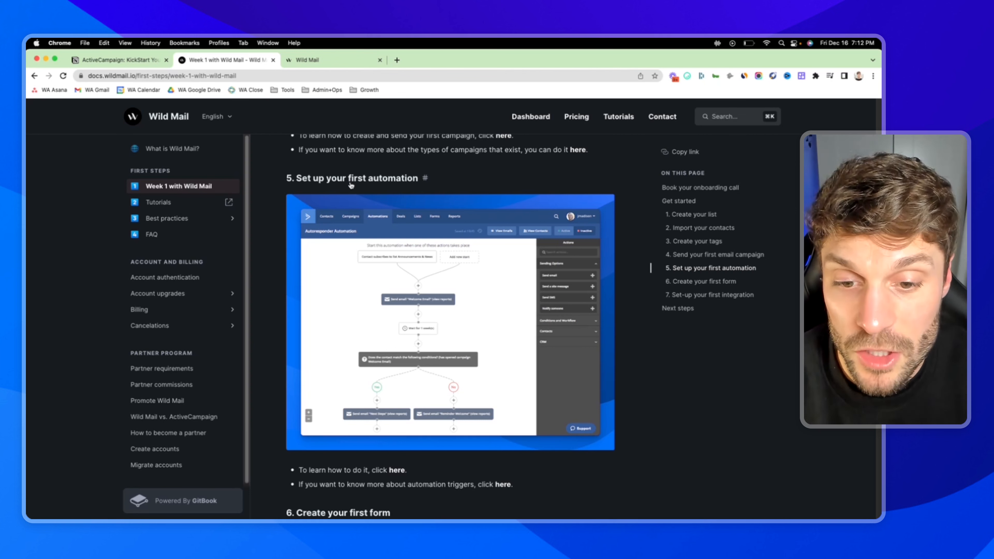
scroll(402, 282, down, 1)
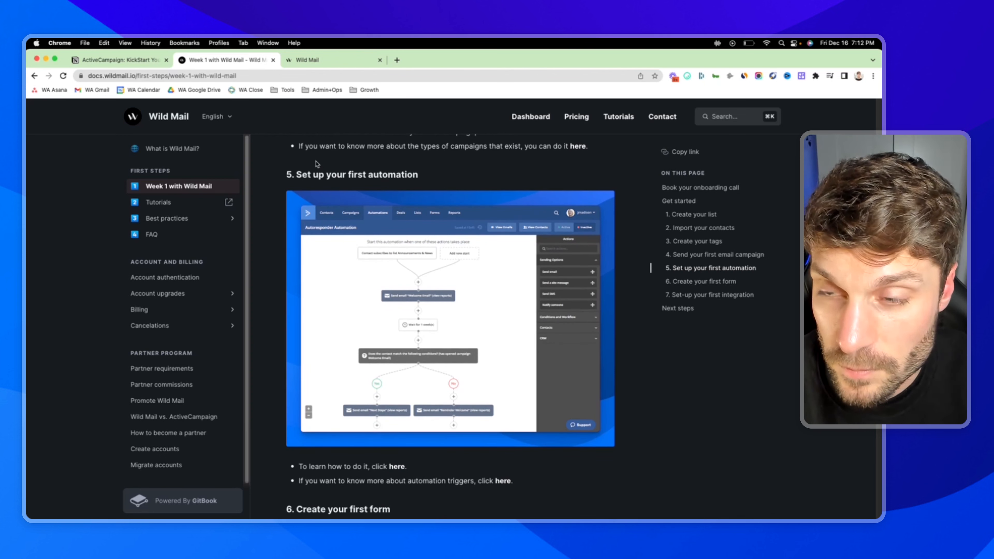
Return to Wild Mail, go to the automations overview and start creating a new automation
key(ctrl+Tab)
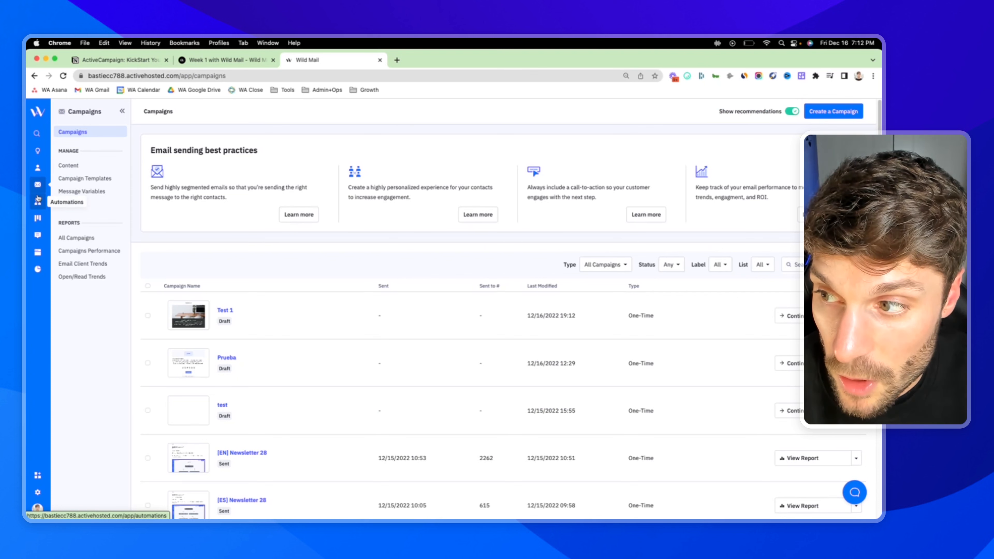
click(38, 201)
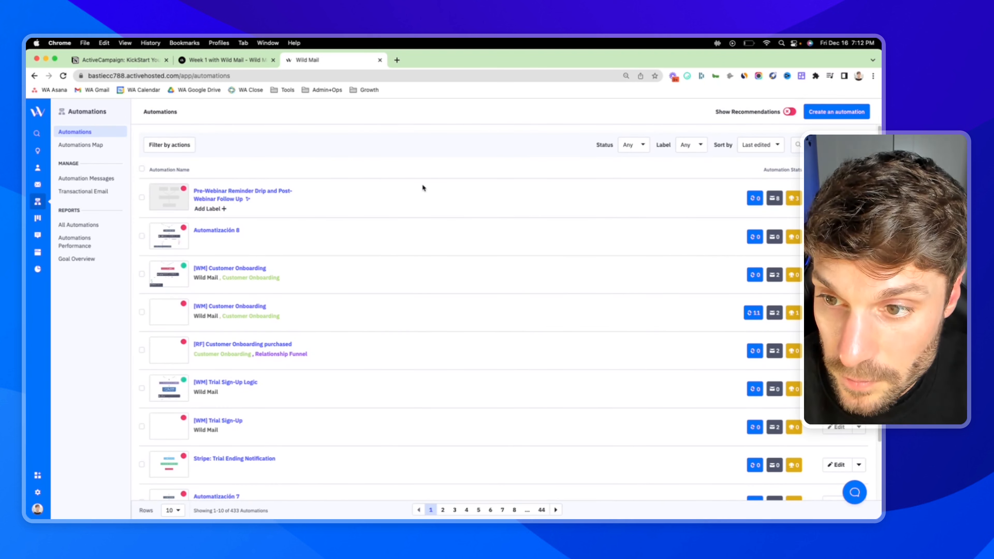
click(832, 112)
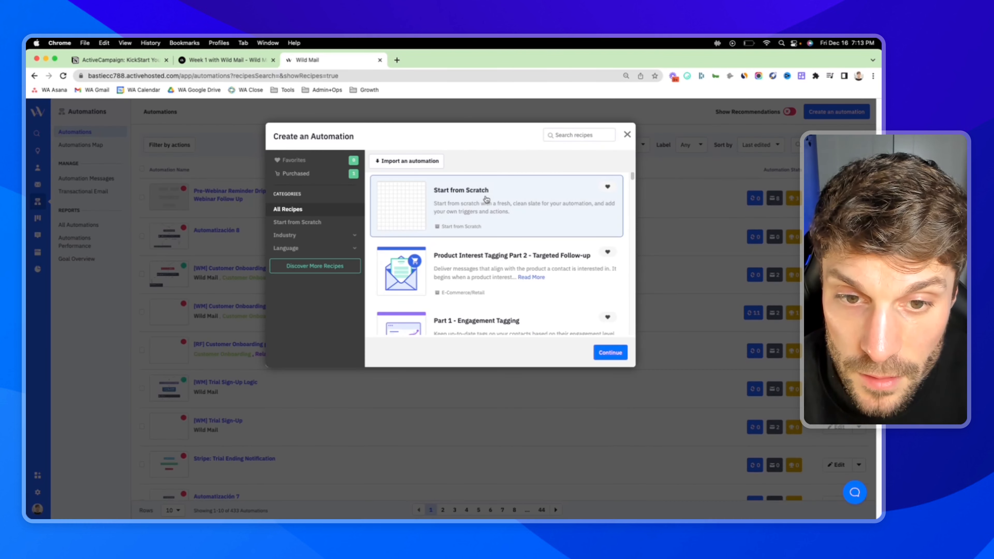
Search the automation recipes for "welcome" and select the Welcome Series recipe
click(572, 135)
text(welcome)
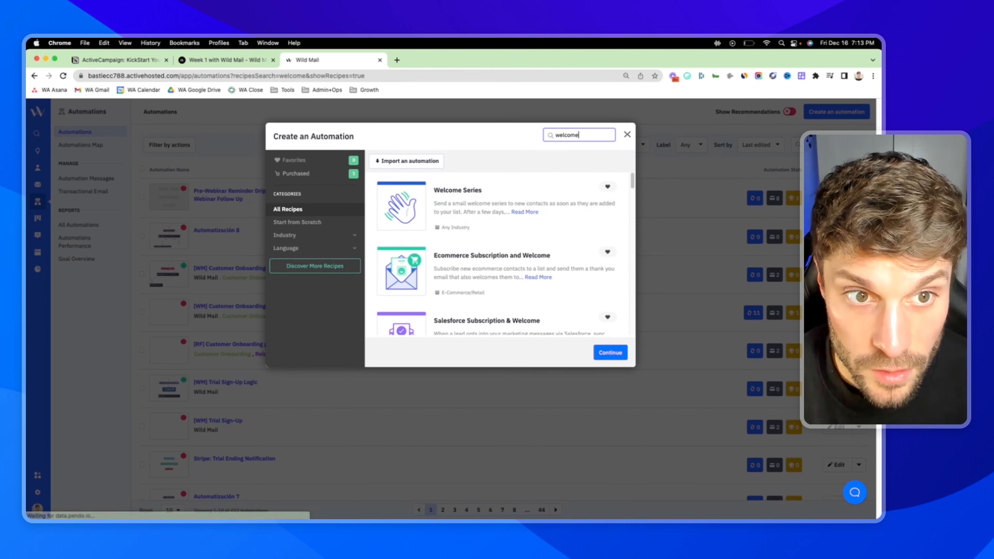
scroll(496, 201, down, 6)
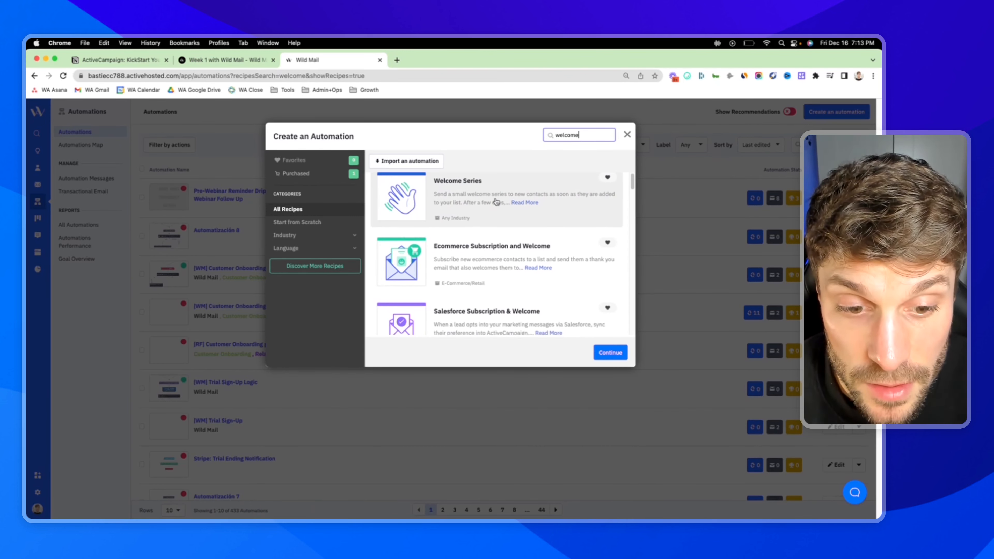
scroll(488, 250, up, 6)
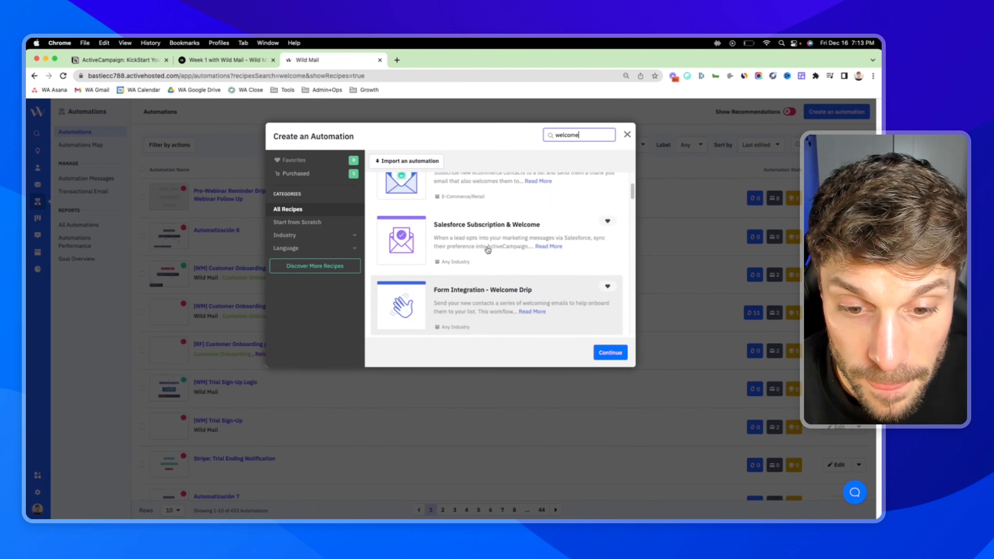
click(482, 195)
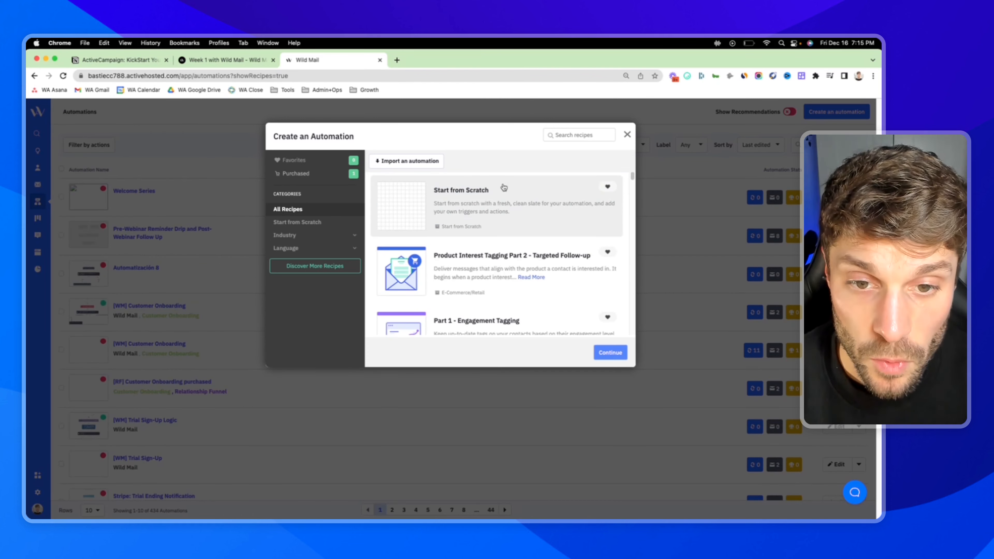
Create an automation from scratch with a trigger that starts it when a contact subscribes to Main List
click(517, 207)
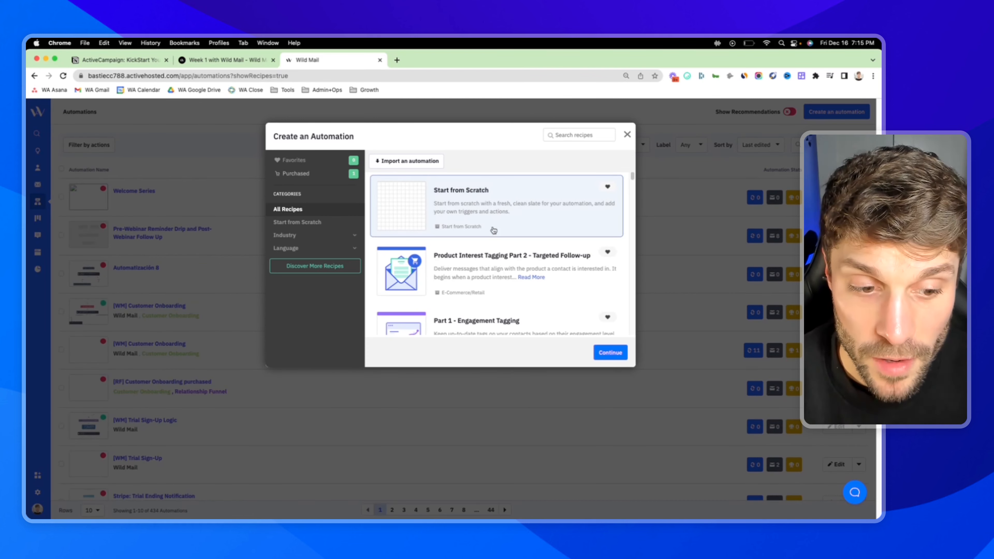
click(611, 352)
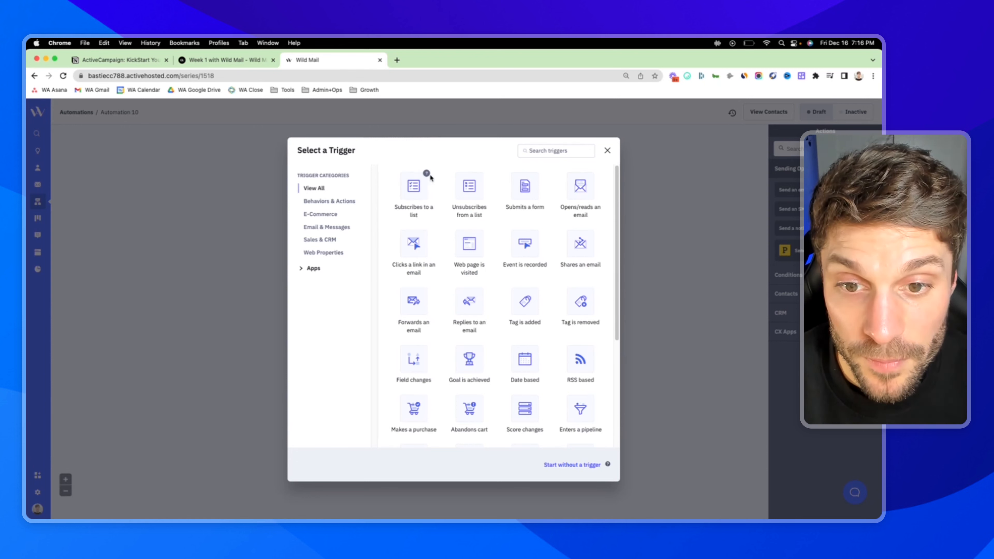
click(410, 191)
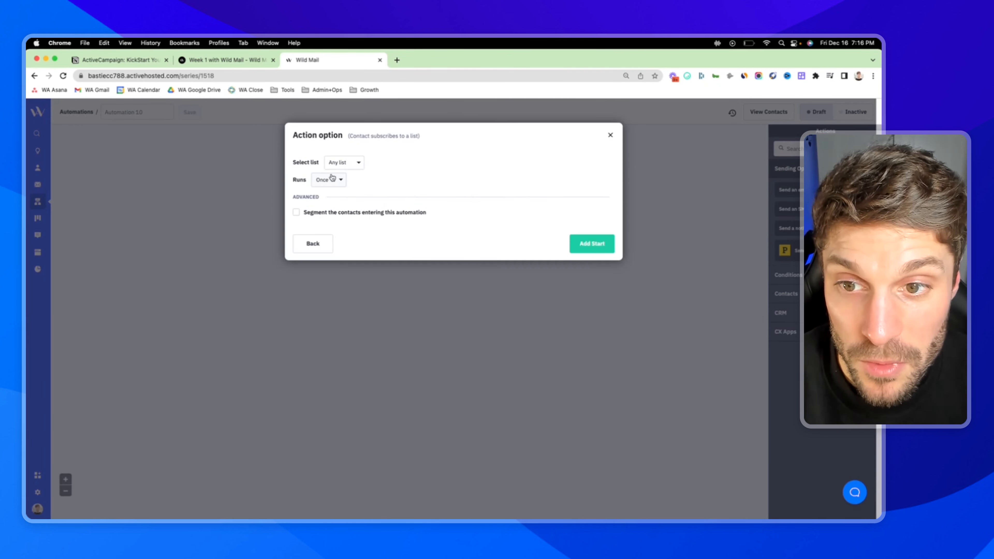
click(354, 164)
click(335, 201)
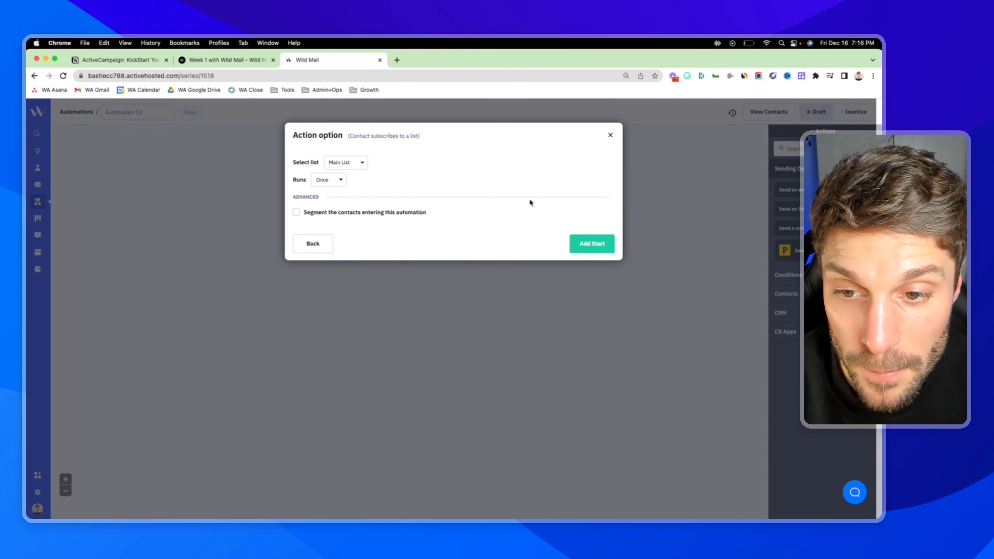
click(595, 246)
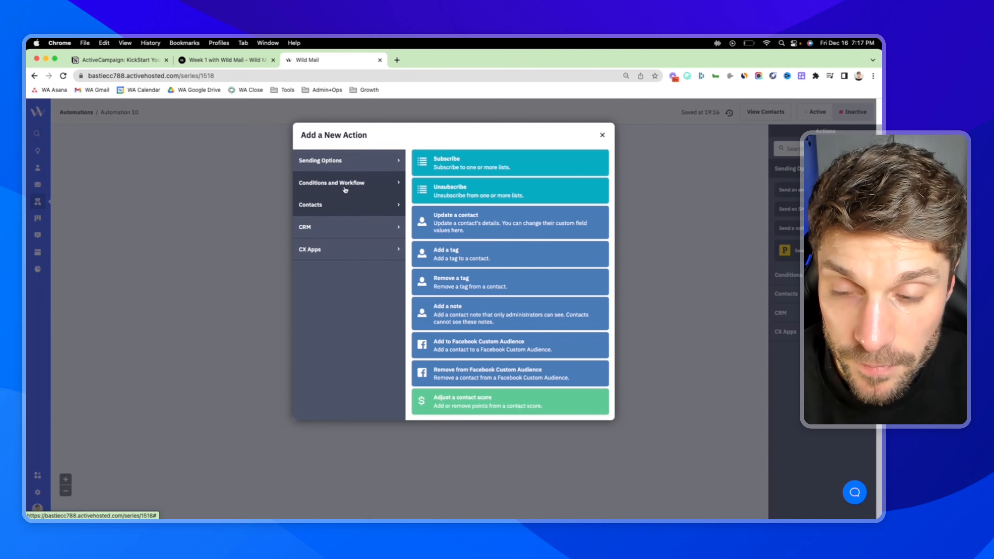
Add a send-email action with a new email named "Welcome", starting from a template with the Email Designer type
click(352, 161)
click(470, 158)
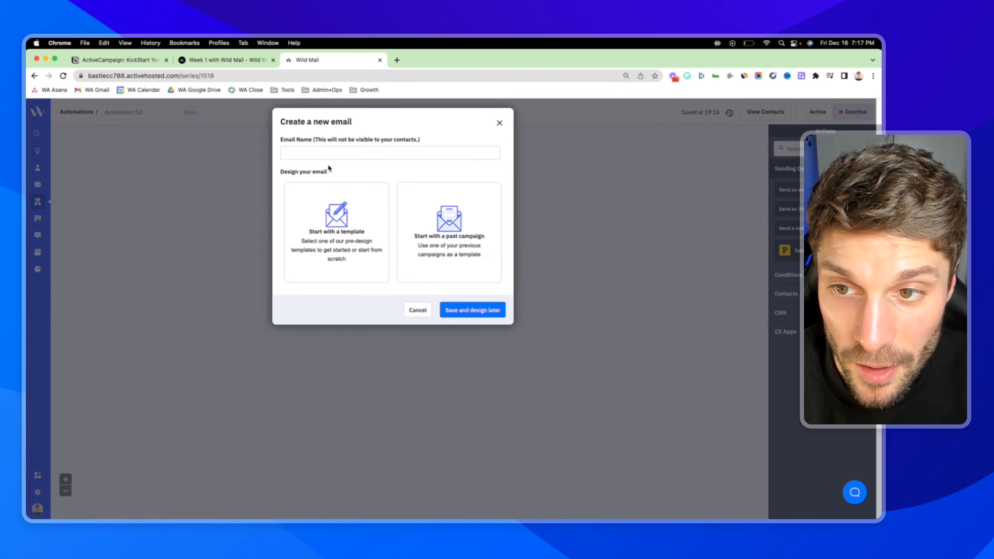
click(338, 153)
text(Welc)
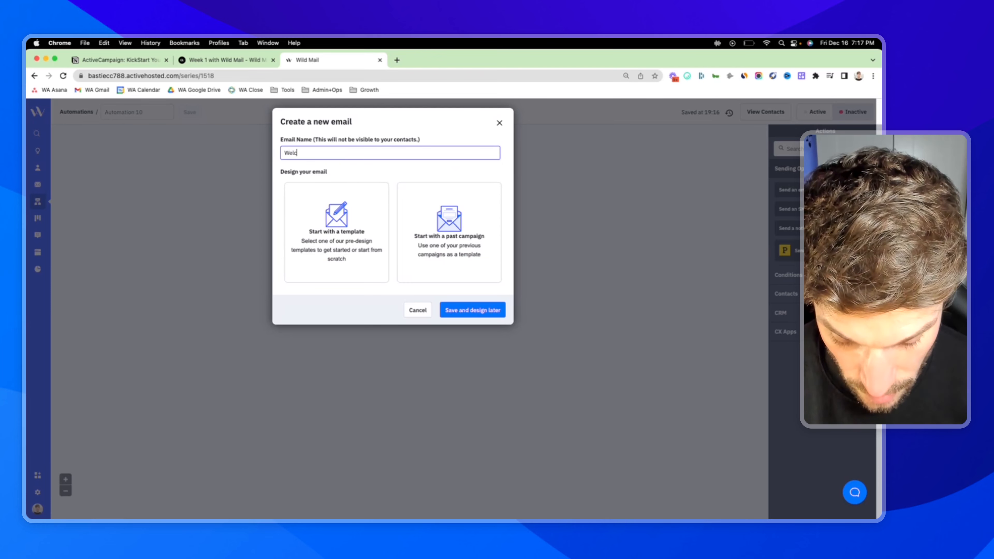
text(ome)
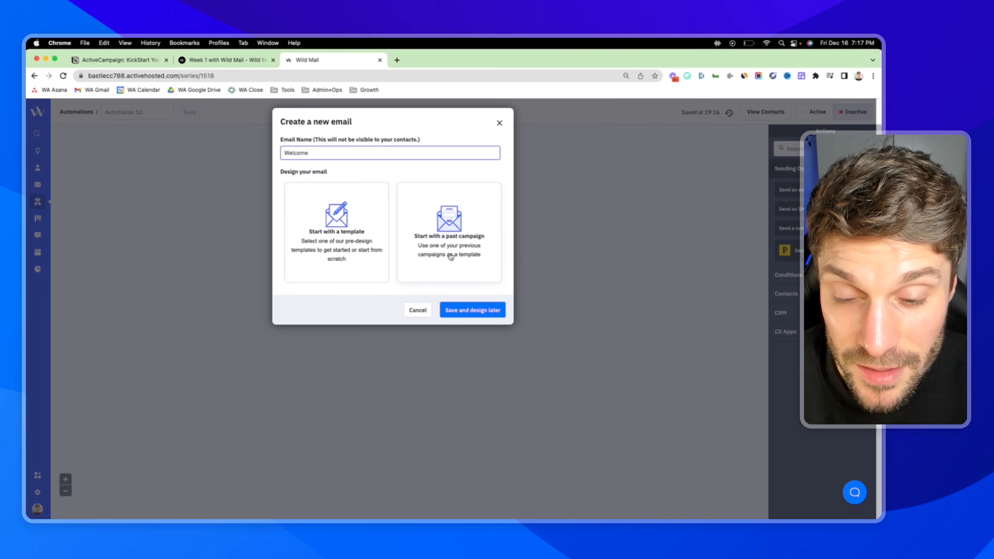
click(339, 220)
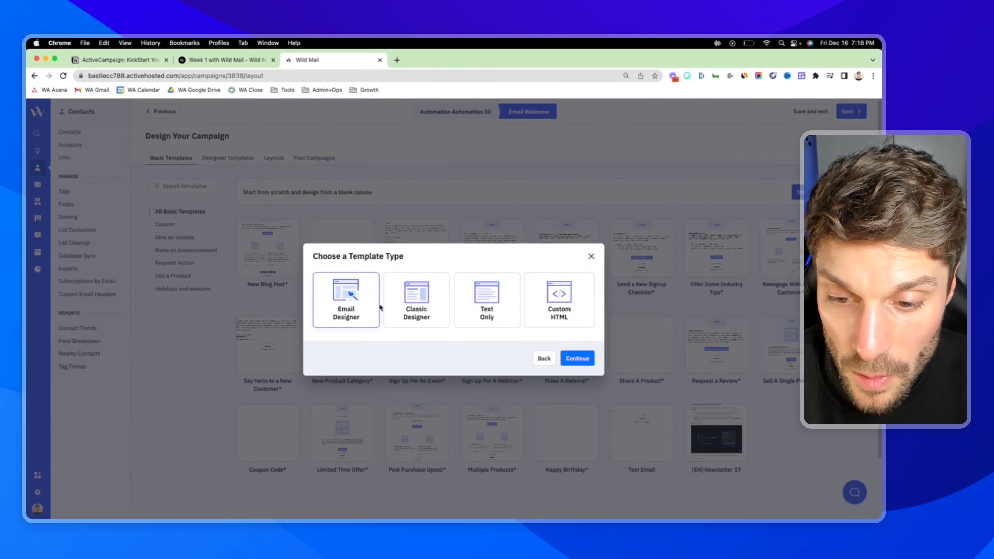
click(577, 358)
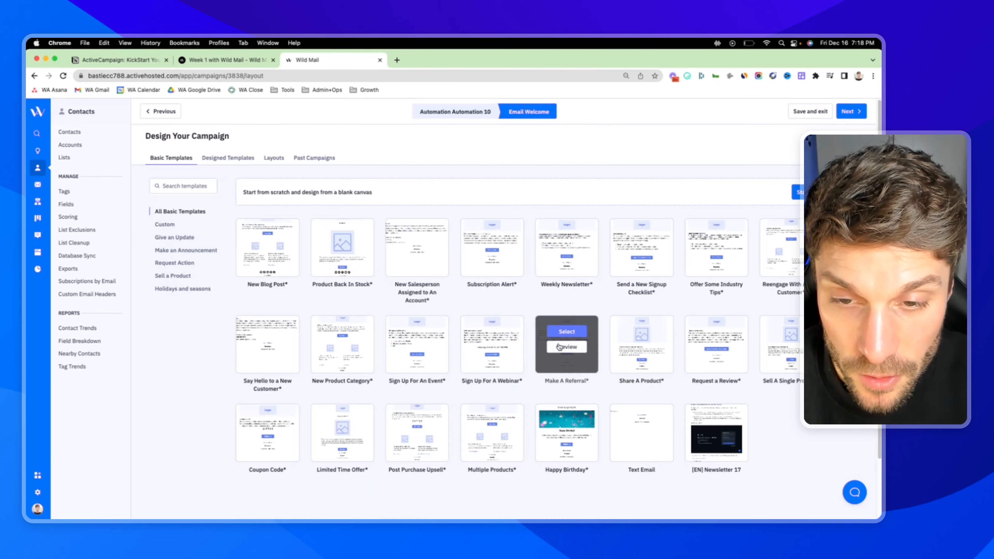
Search the designed templates for "welcome" and select Tech: Welcome (Style 1) for the email
click(211, 186)
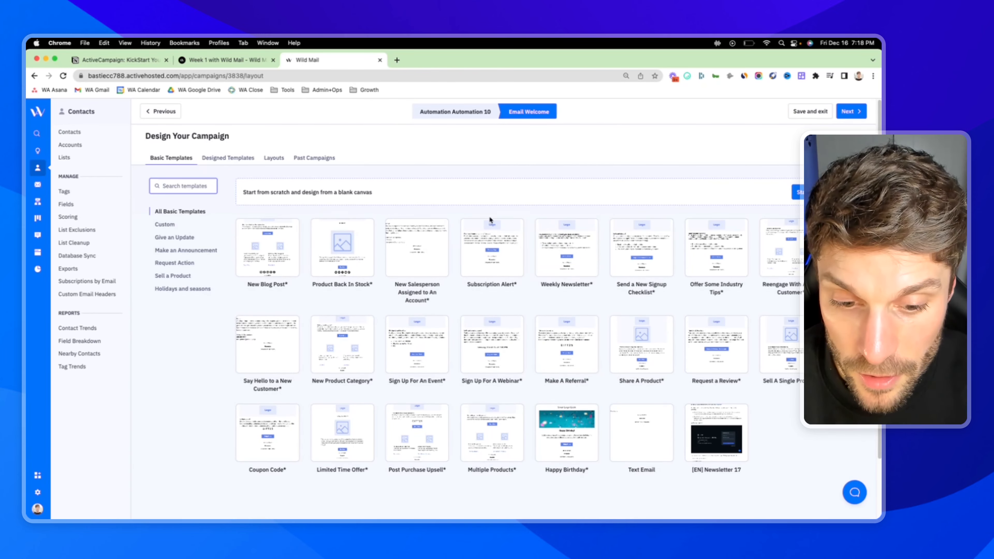
scroll(670, 396, down, 1)
scroll(670, 396, down, 3)
scroll(642, 352, up, 5)
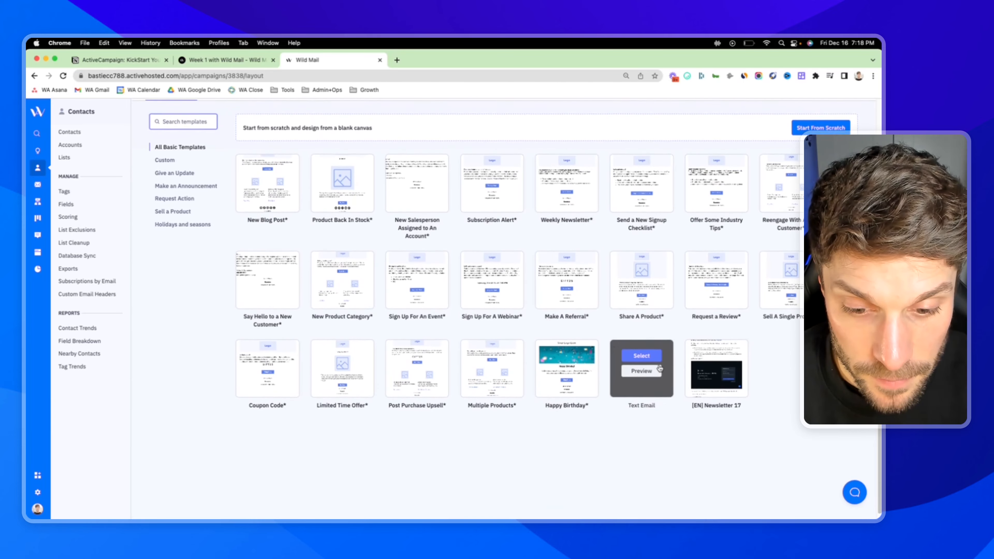
click(228, 158)
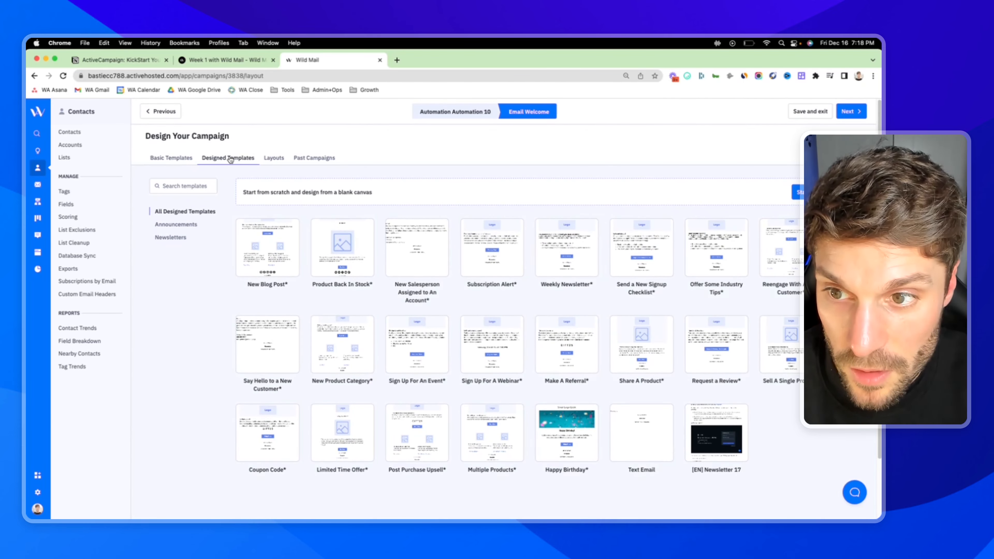
click(188, 186)
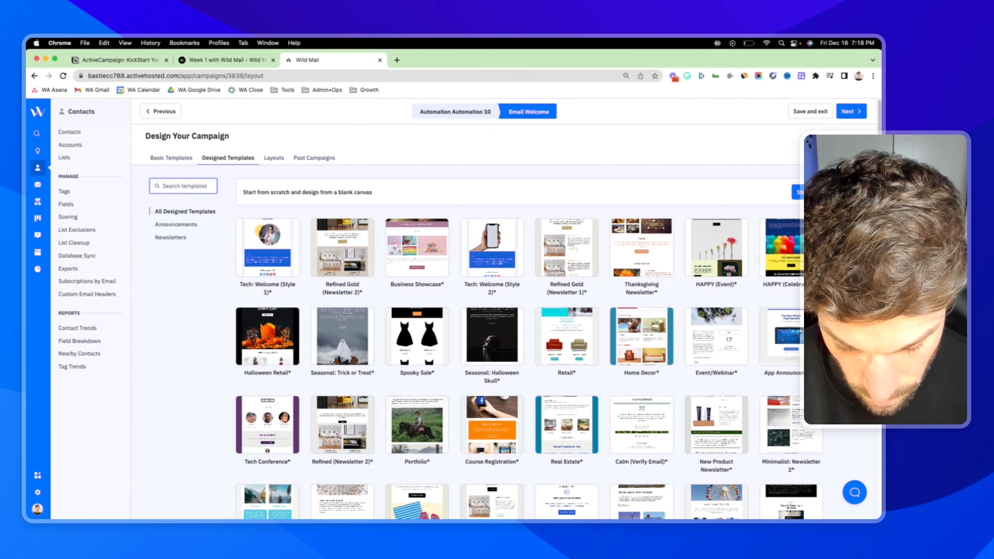
text(welcome)
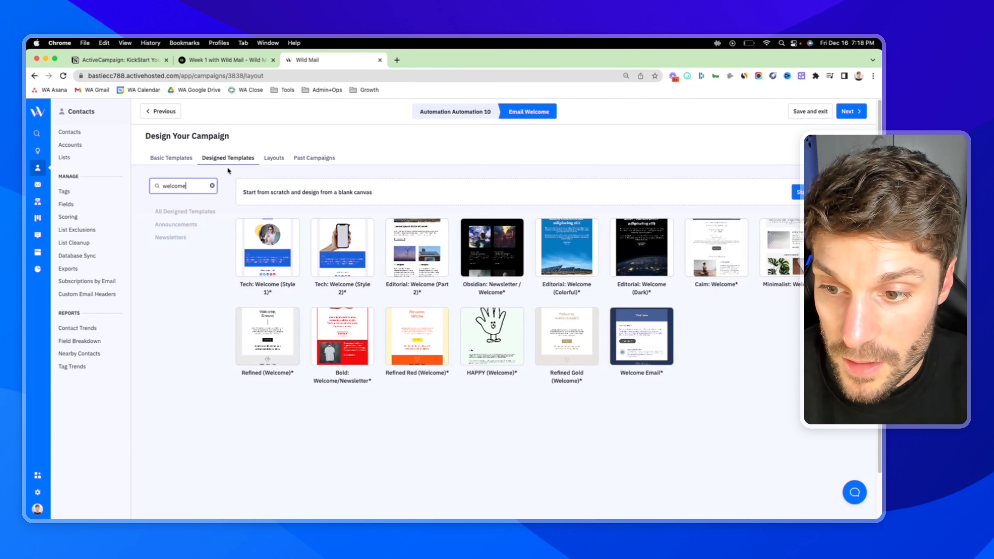
mouse_move(269, 254)
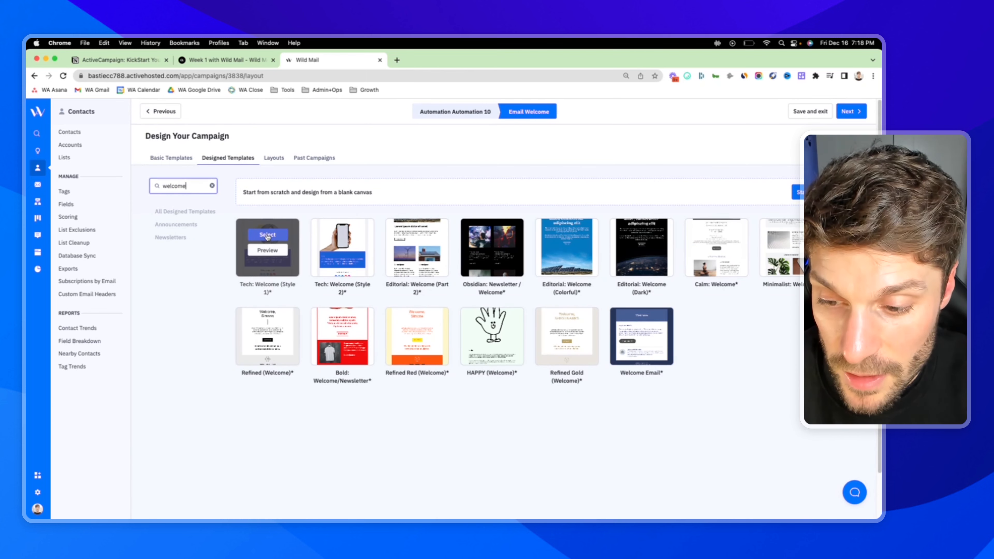
click(267, 236)
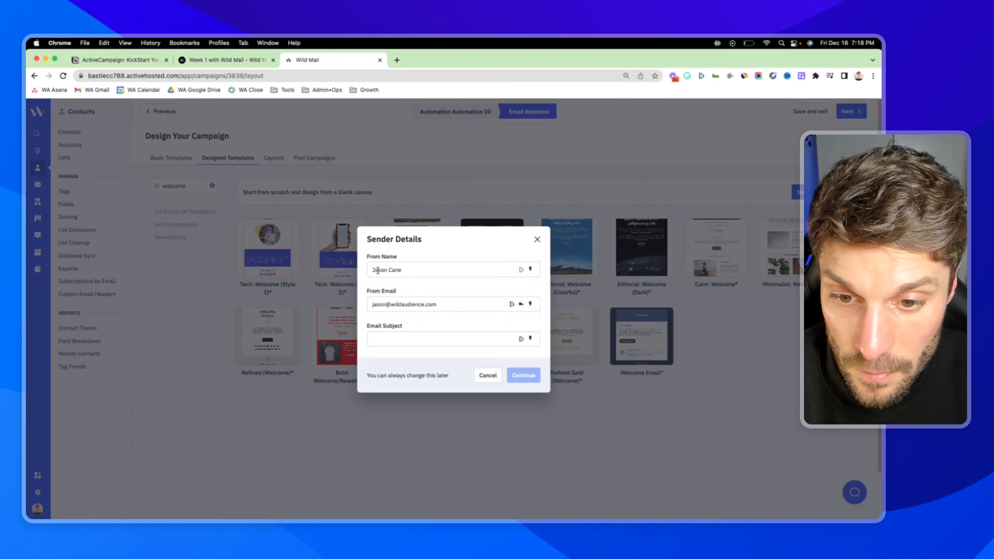
Set the email subject to "Welcome to BIZ NAME!", keep the sender details and continue to the email editor
click(407, 338)
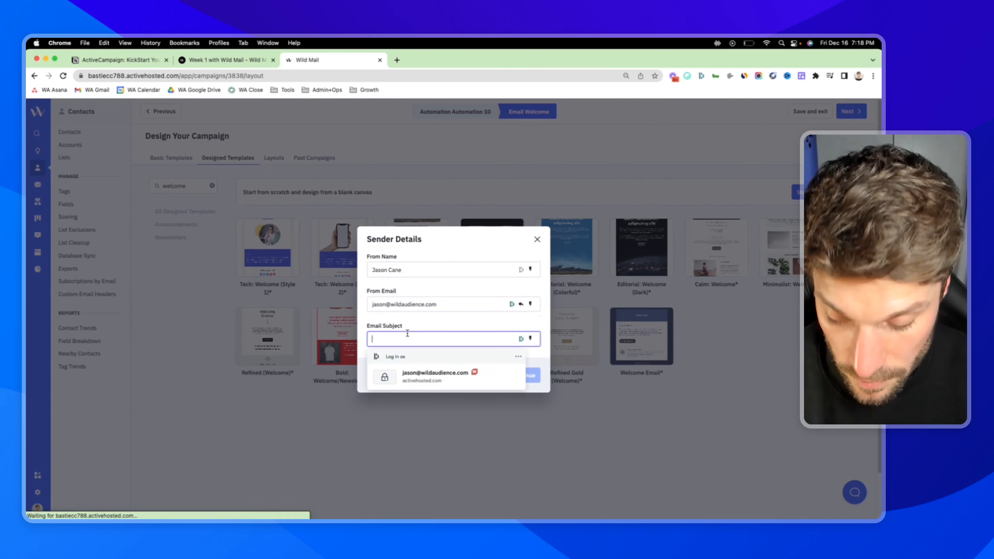
text(Welcome to BIZ NAME!)
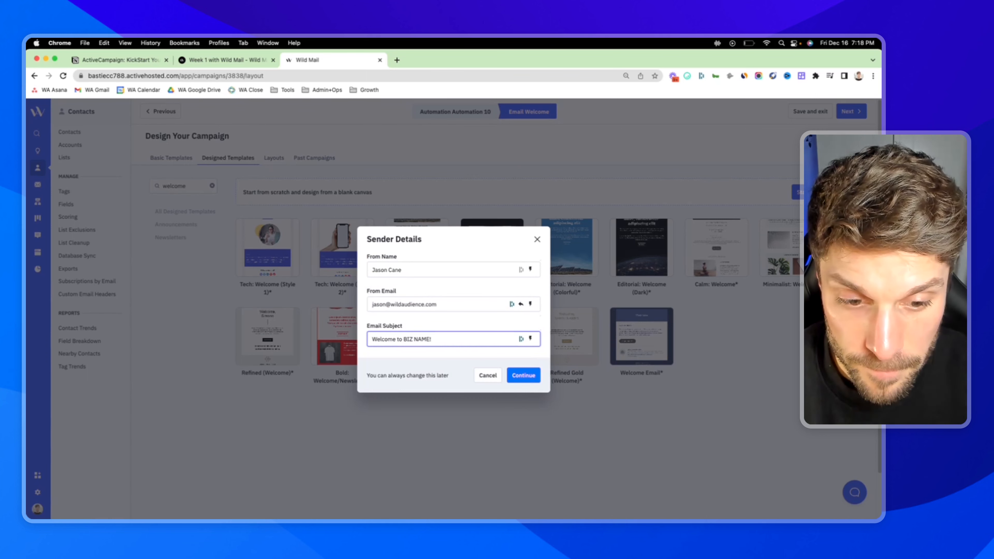
click(523, 375)
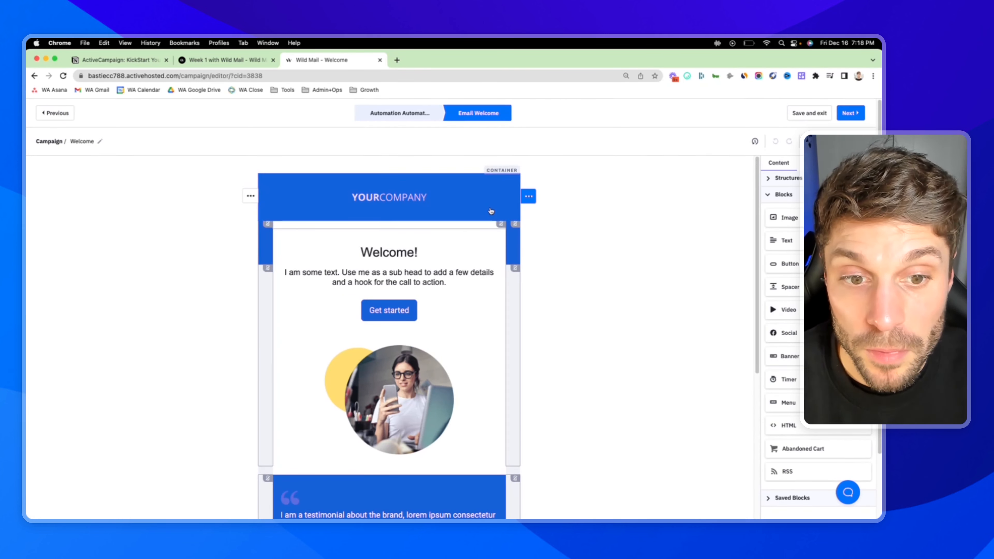
Look through the Welcome email's template content, then save it and exit to the automation
scroll(459, 259, down, 10)
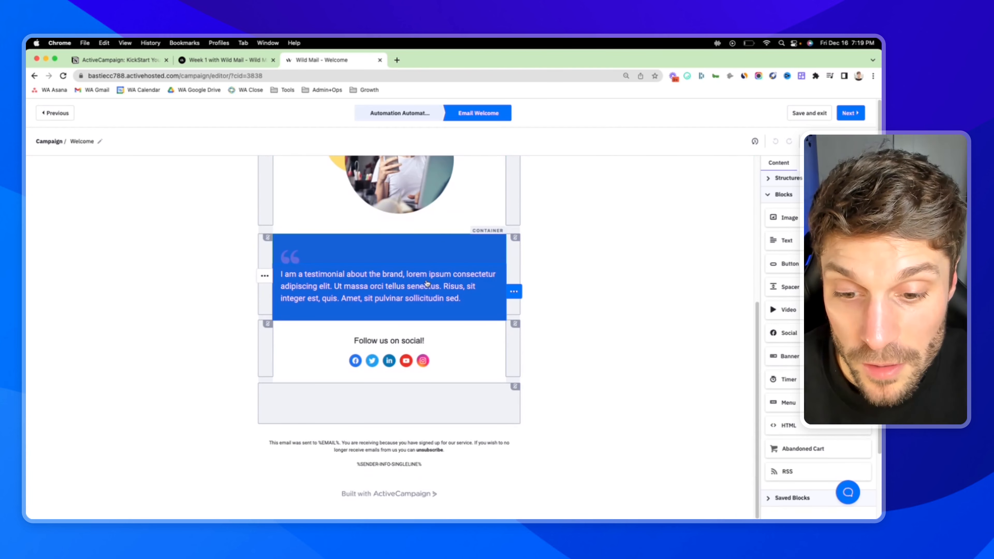
scroll(425, 302, up, 5)
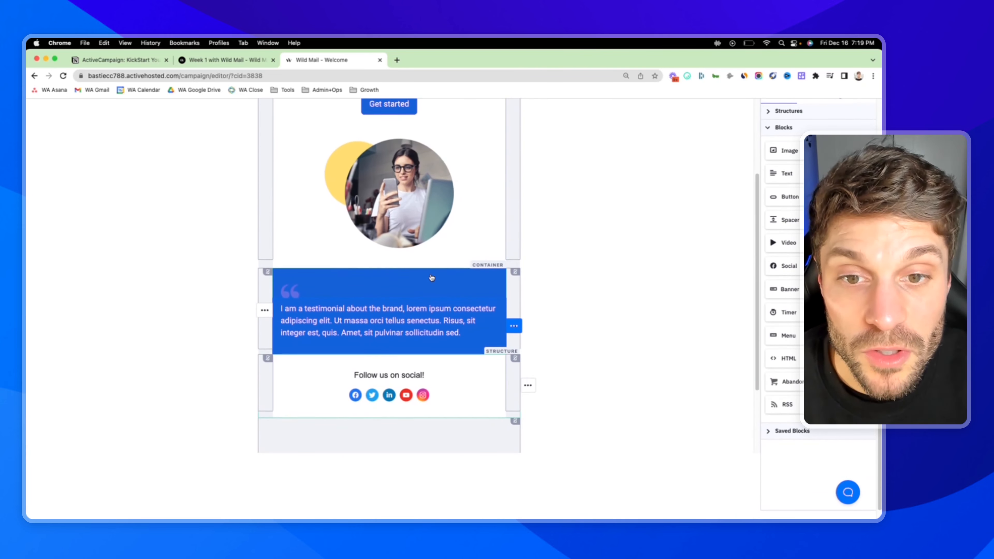
scroll(431, 277, up, 2)
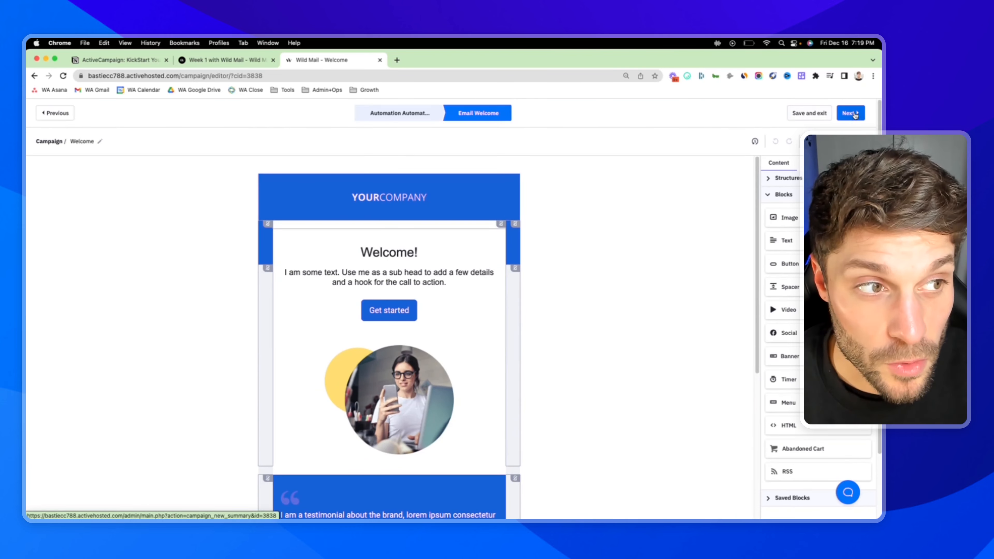
click(807, 115)
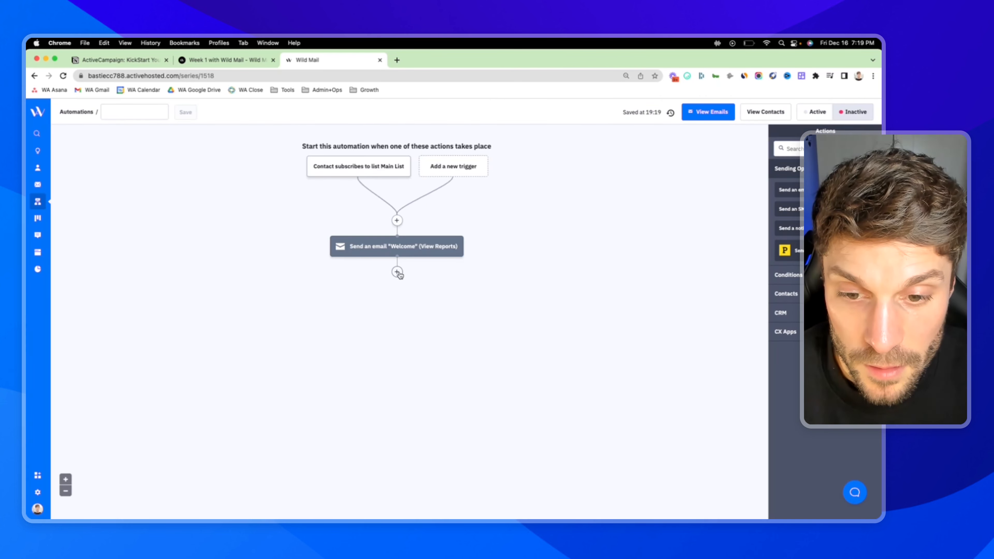
Add an End this automation action after the Welcome email
click(397, 273)
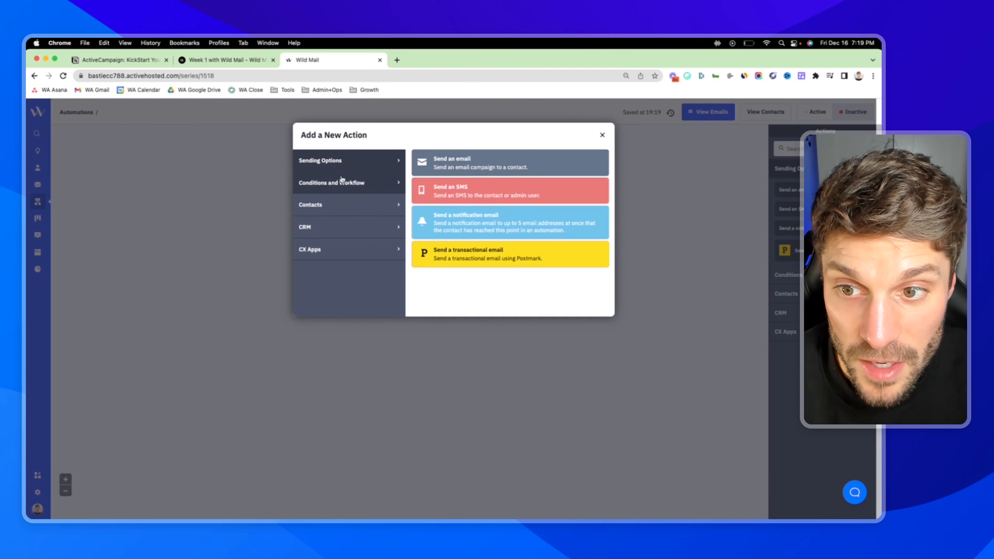
click(356, 187)
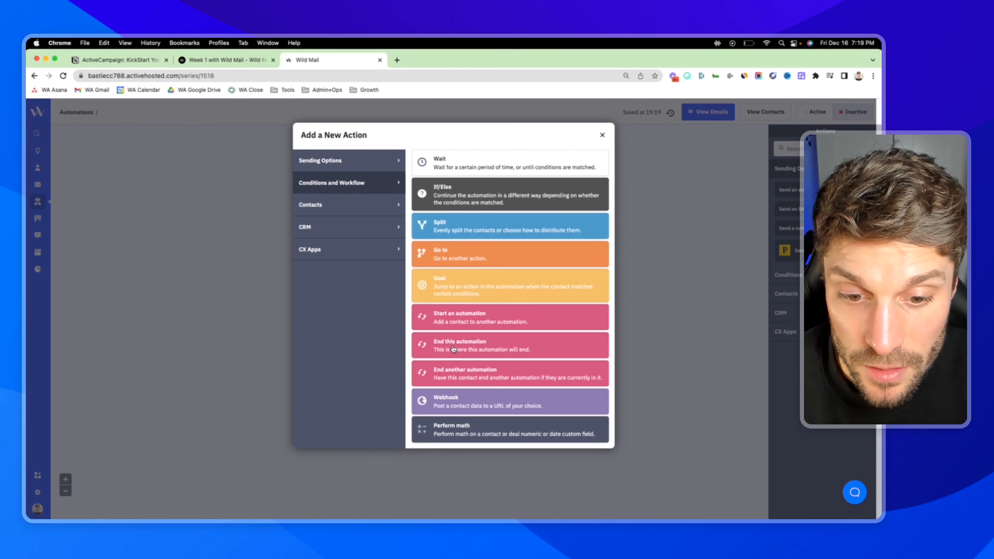
click(461, 349)
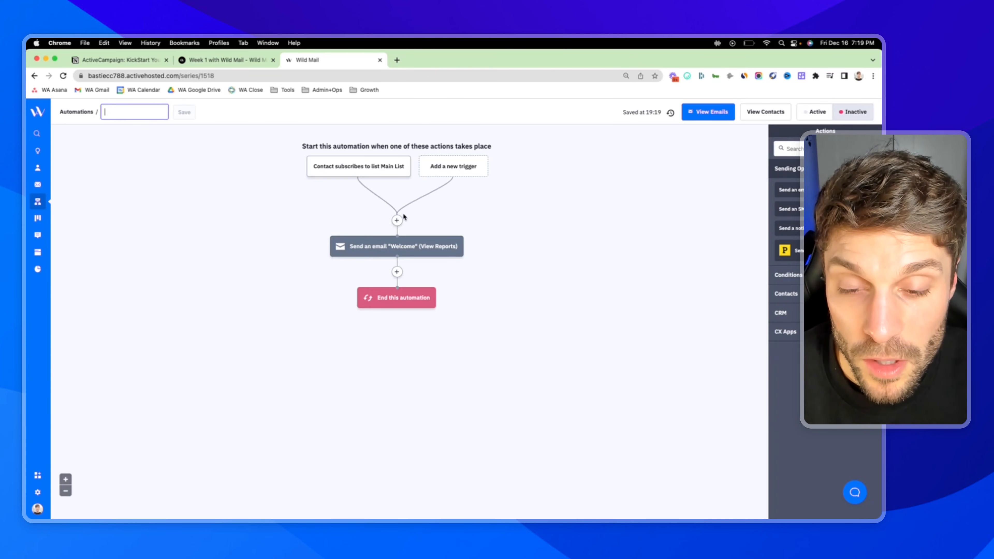
Insert a wait of 1 day between the Welcome email and the end of the automation
click(397, 272)
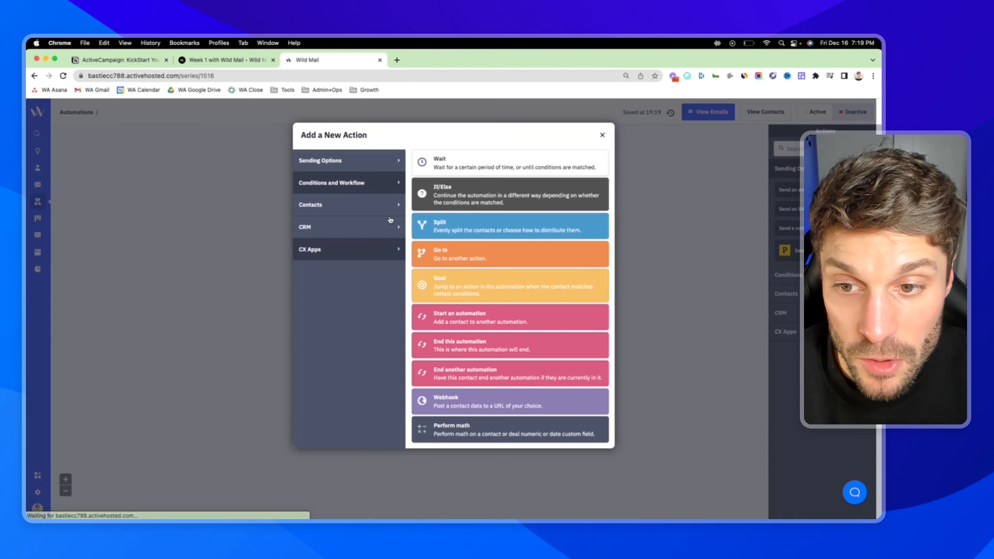
click(458, 164)
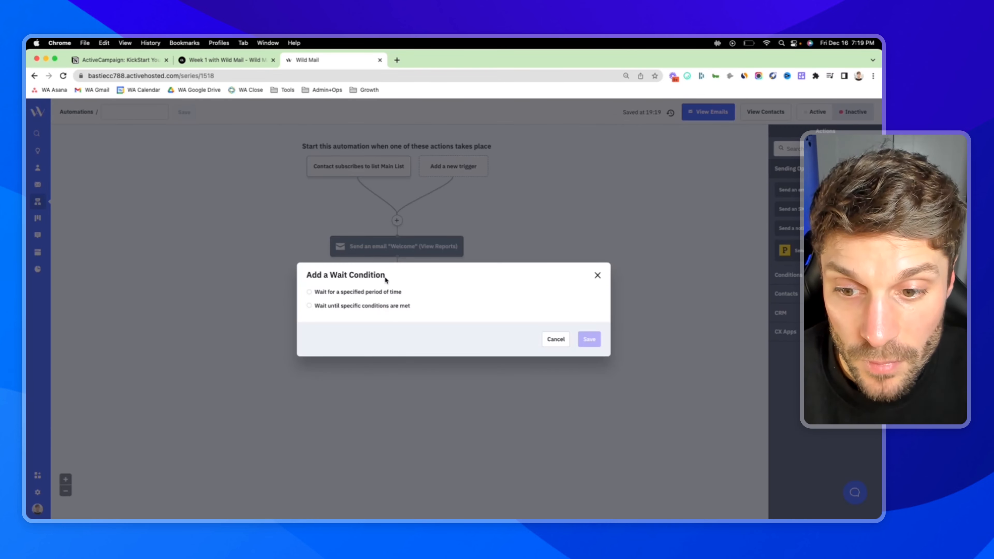
click(386, 293)
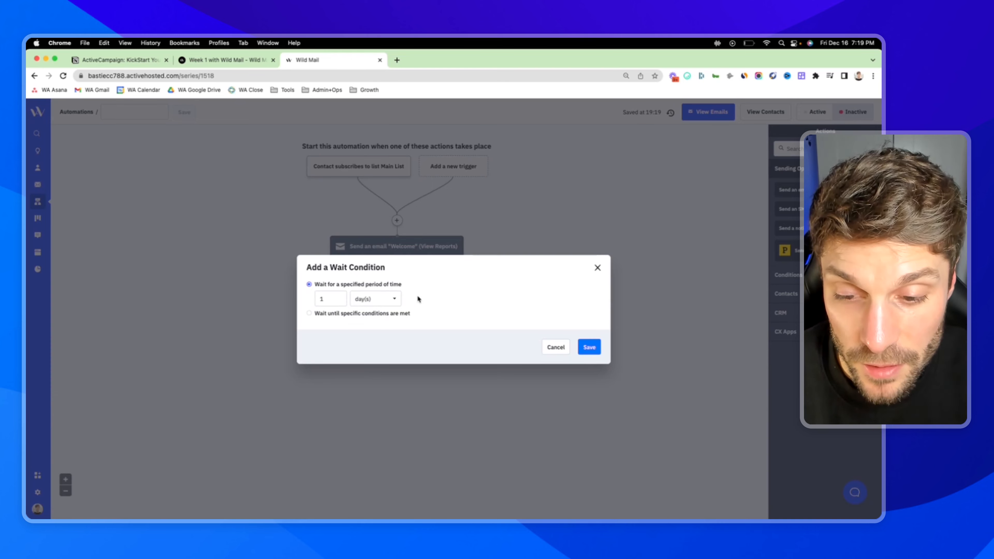
click(589, 347)
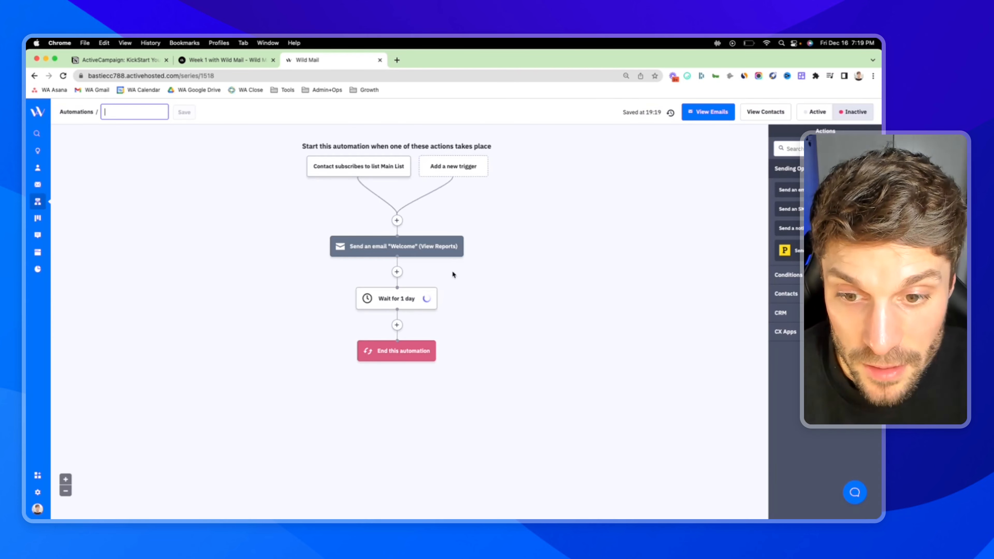
Delete the 1-day wait between the Welcome email and the end of the automation, and name the automation "Welcome"
click(396, 325)
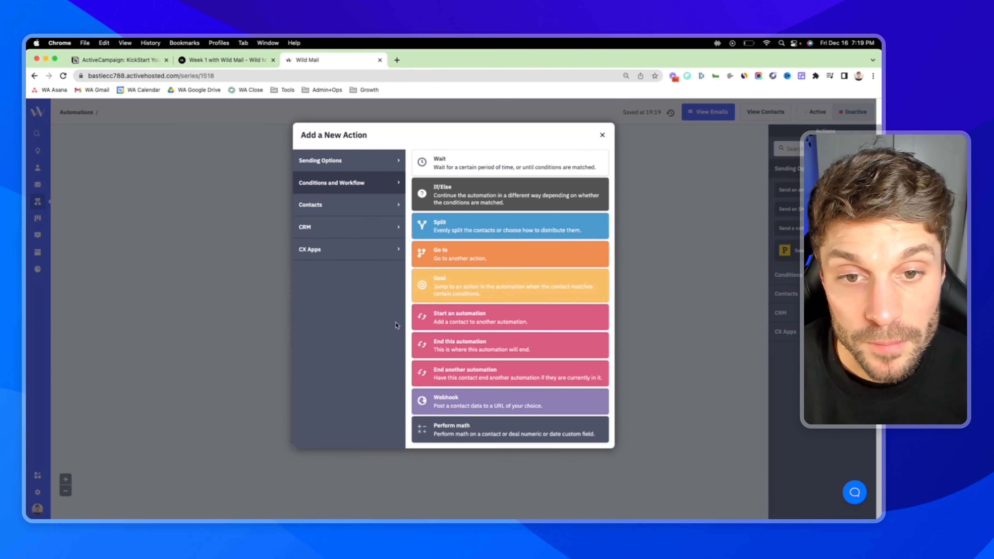
key(Escape)
click(423, 275)
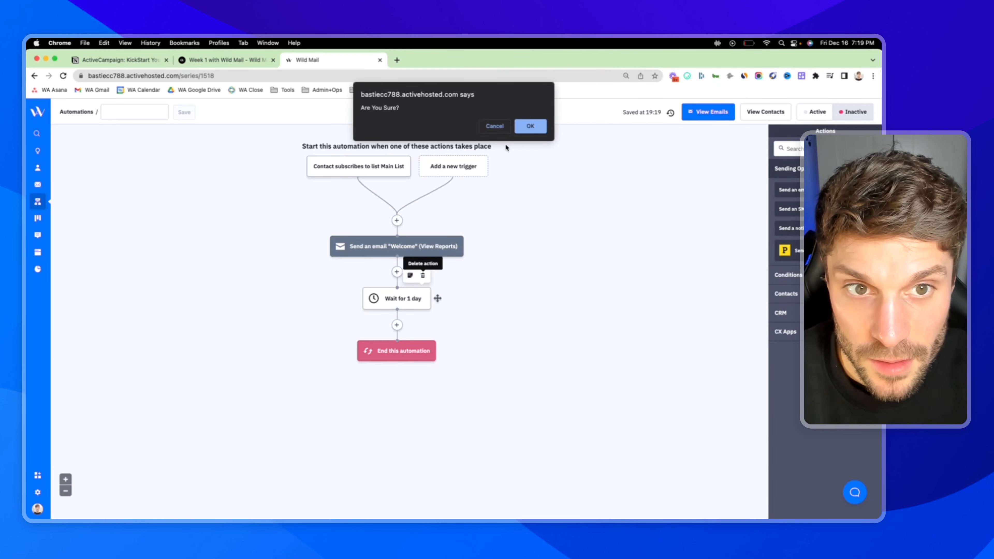
key(Return)
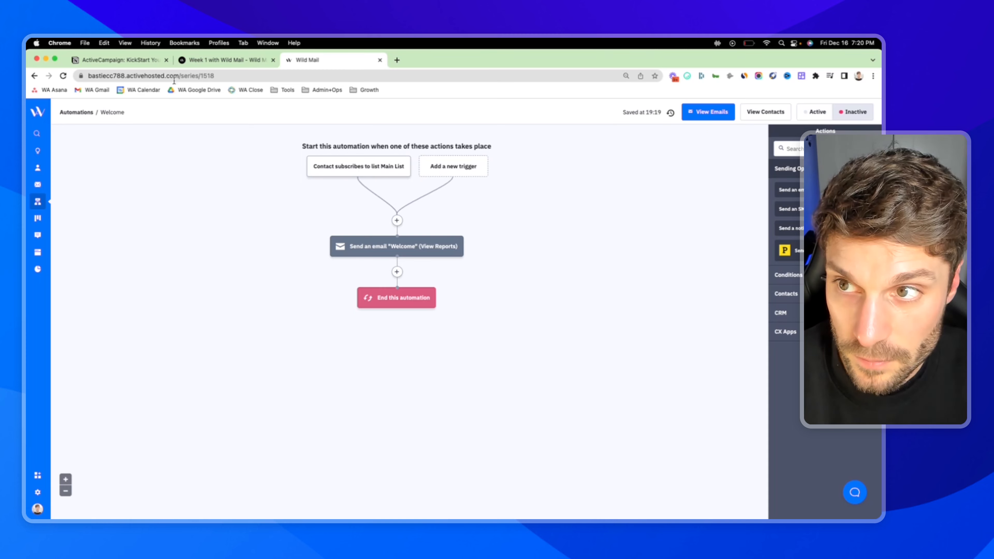
Check the Week 1 guide's sections on setting up the first automation and creating the first form
click(217, 64)
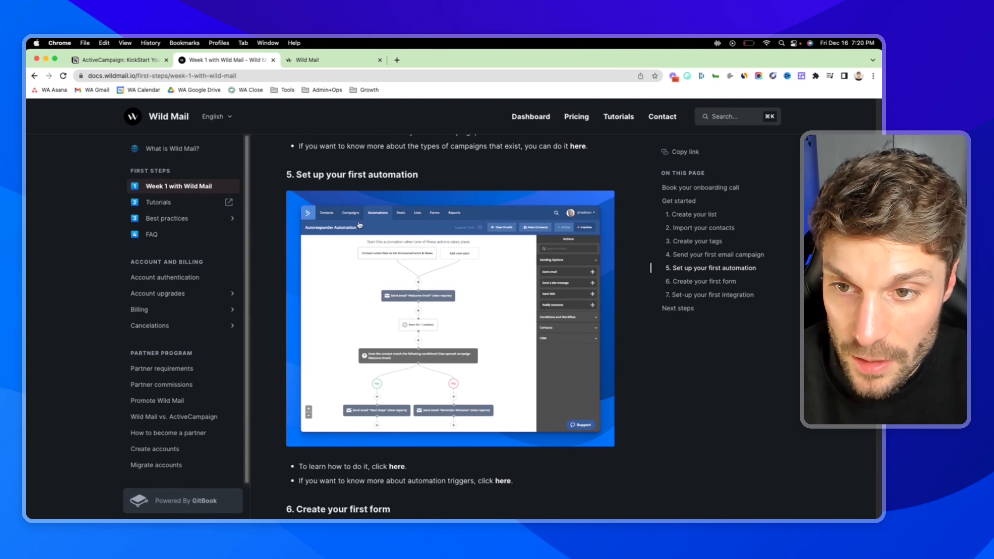
scroll(344, 170, down, 2)
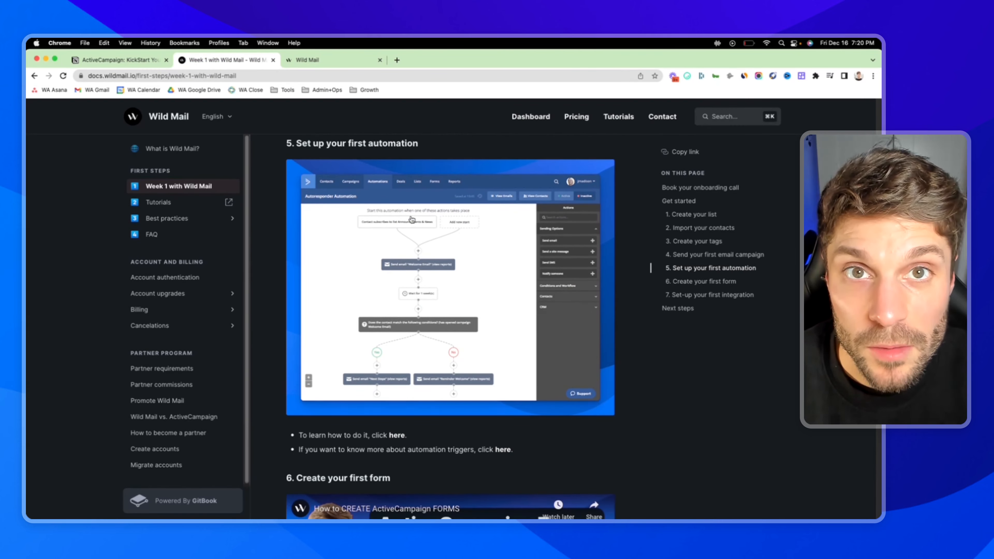
scroll(403, 228, down, 1)
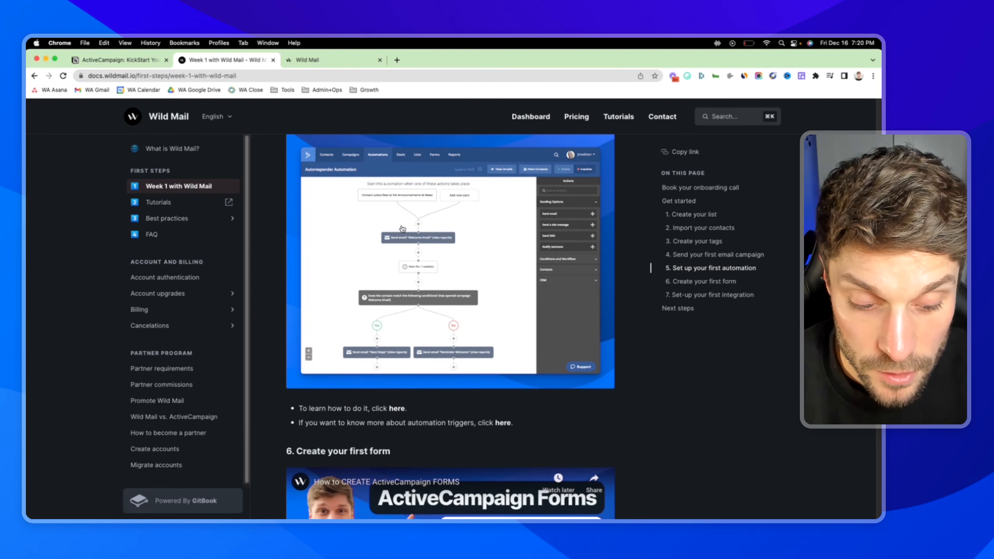
scroll(402, 229, down, 6)
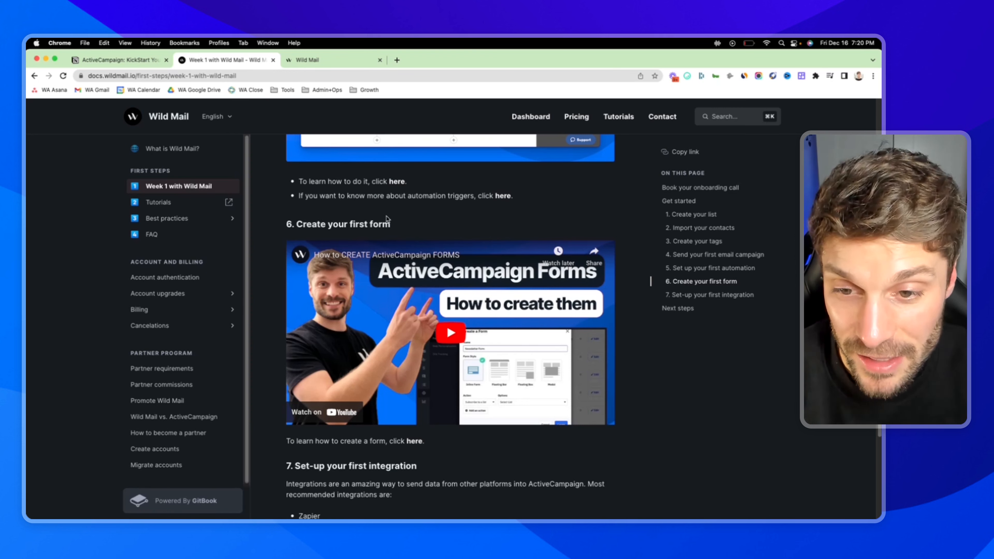
scroll(369, 214, down, 2)
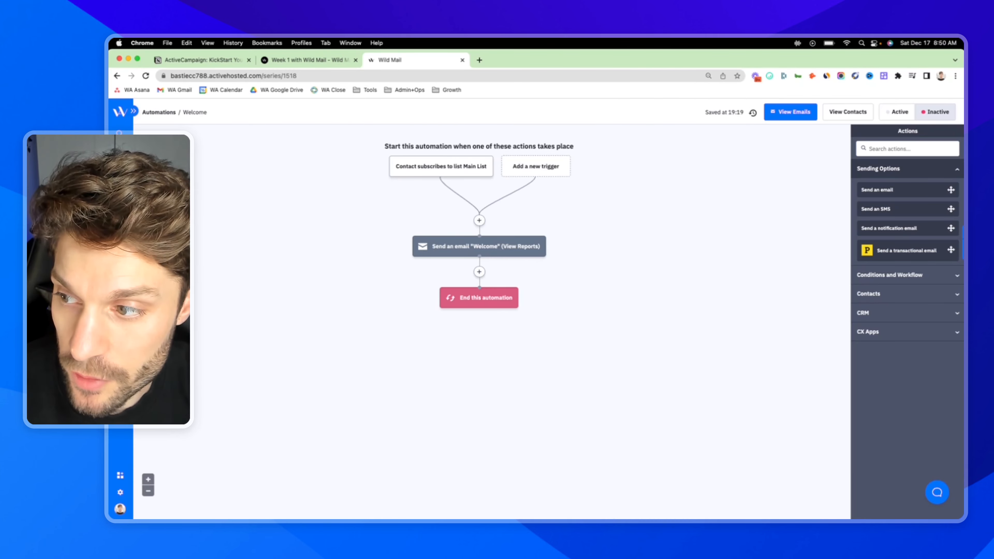
Create an inline form named "General Opt in" that subscribes contacts to Main List
click(120, 218)
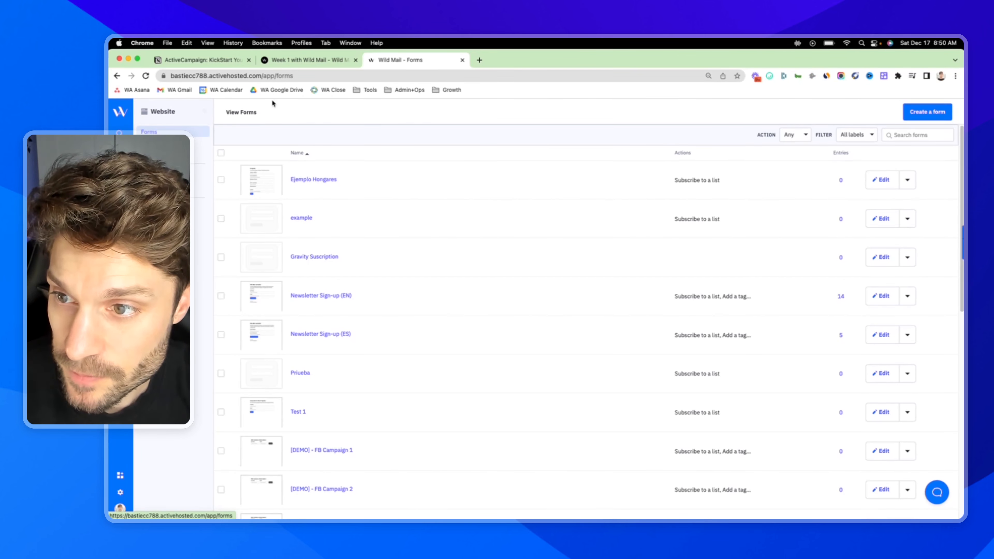
click(928, 116)
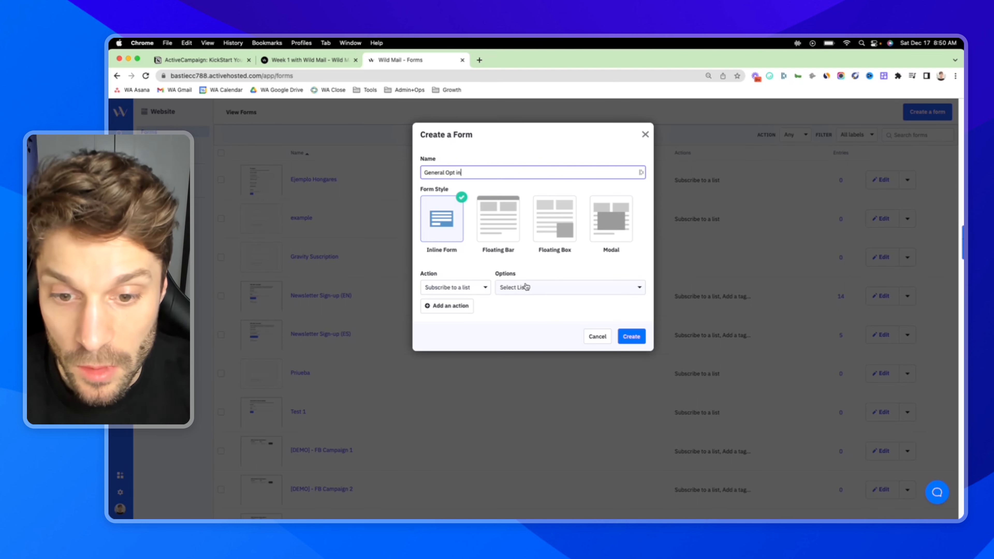
click(568, 289)
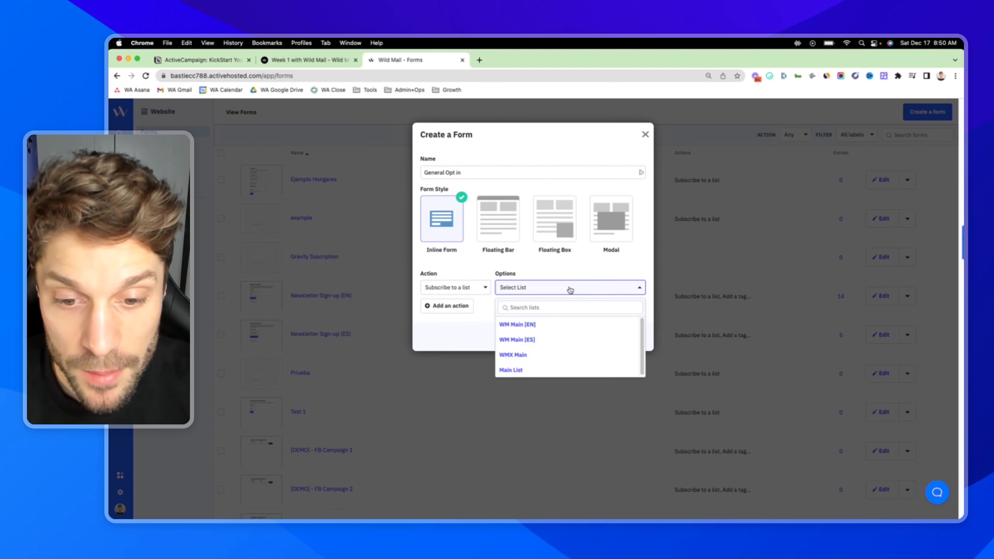
click(535, 369)
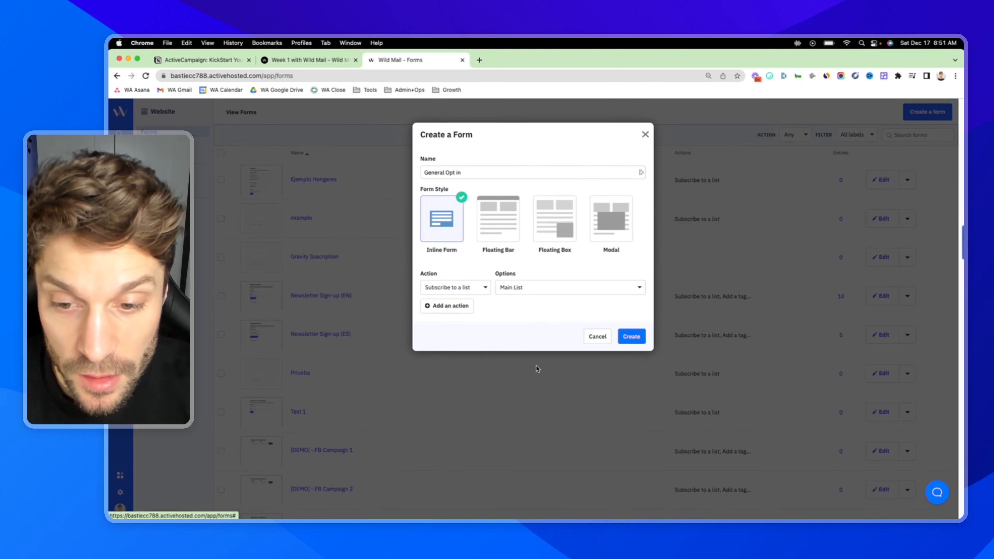
click(630, 335)
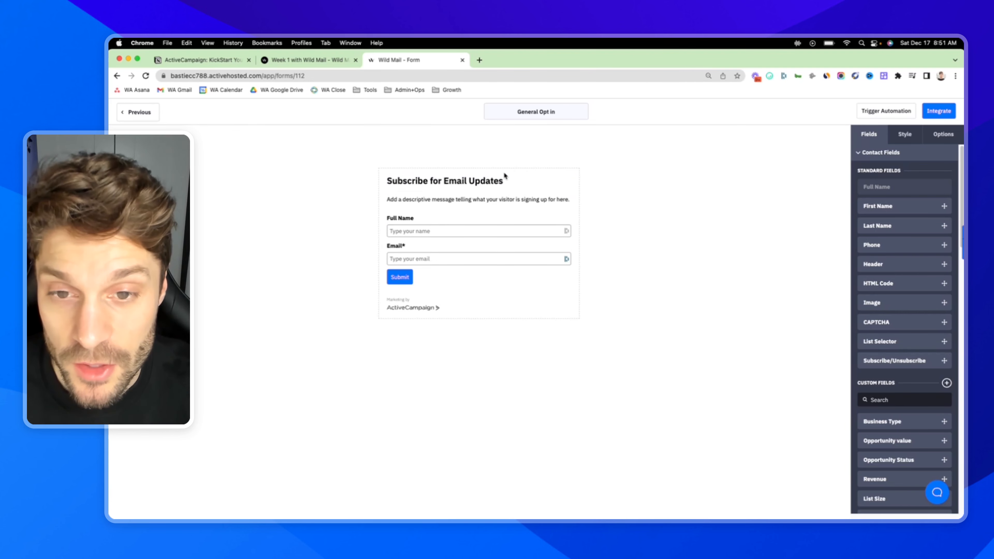
Keep the form's header and replace its description text with "Get weekly emails with the latest from BIZ NAME"
click(438, 182)
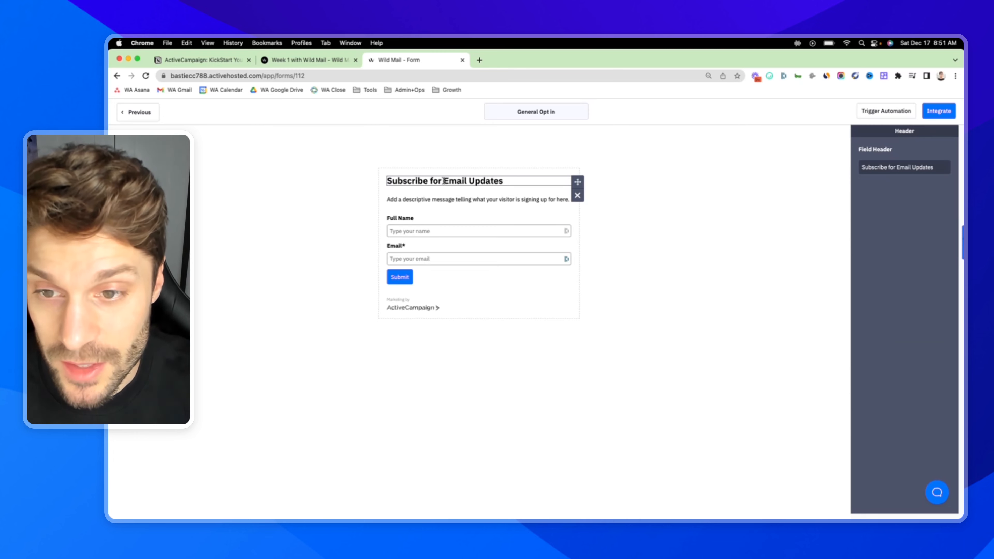
triple_click(444, 181)
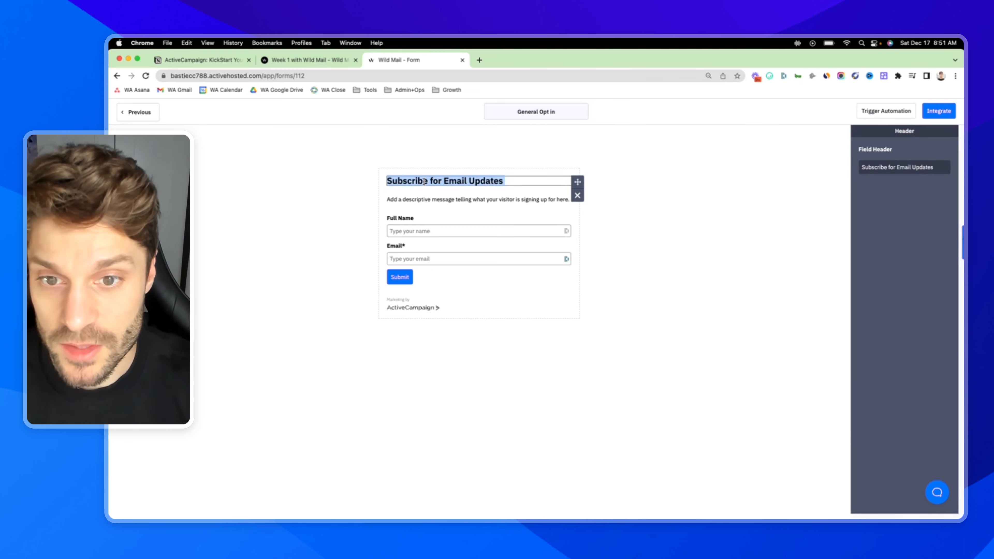
drag(424, 181, 476, 200)
triple_click(486, 201)
click(499, 199)
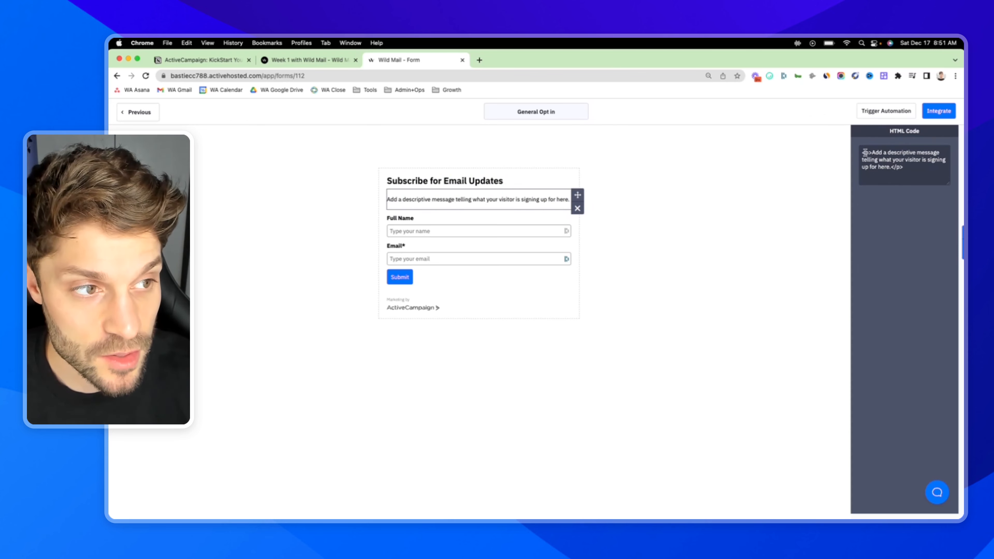
drag(891, 168, 873, 153)
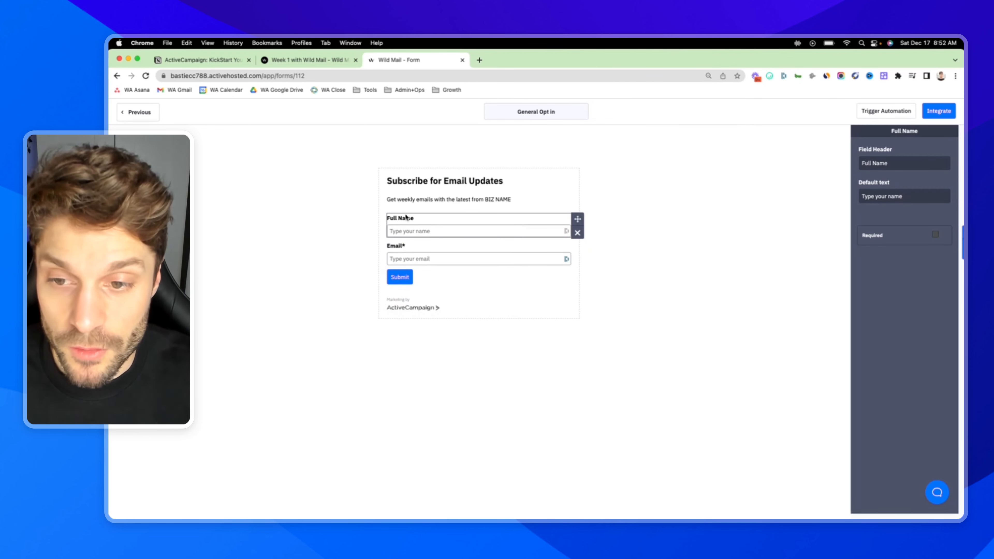
Review the settings of the form's Email and Full Name fields and the contact fields available to add
click(473, 255)
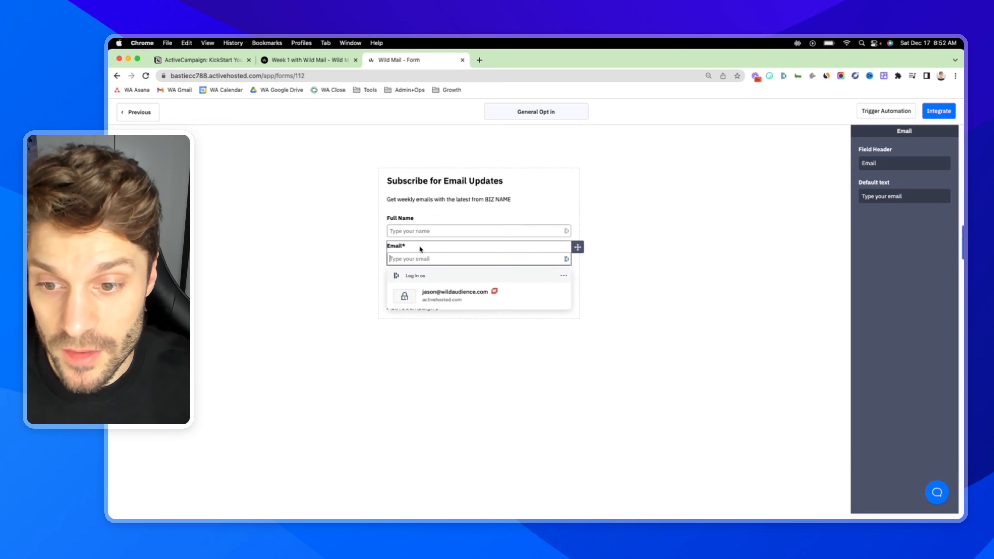
click(539, 225)
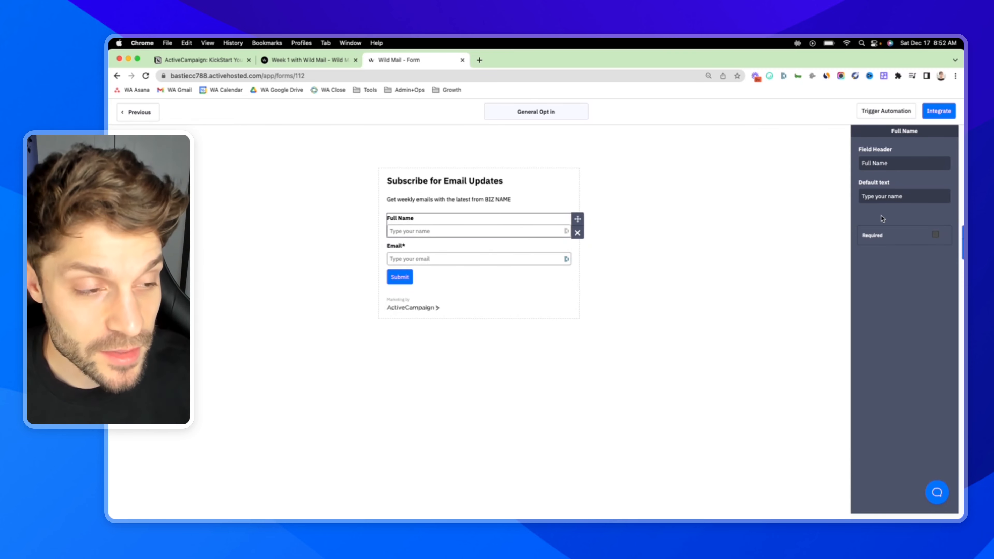
click(571, 282)
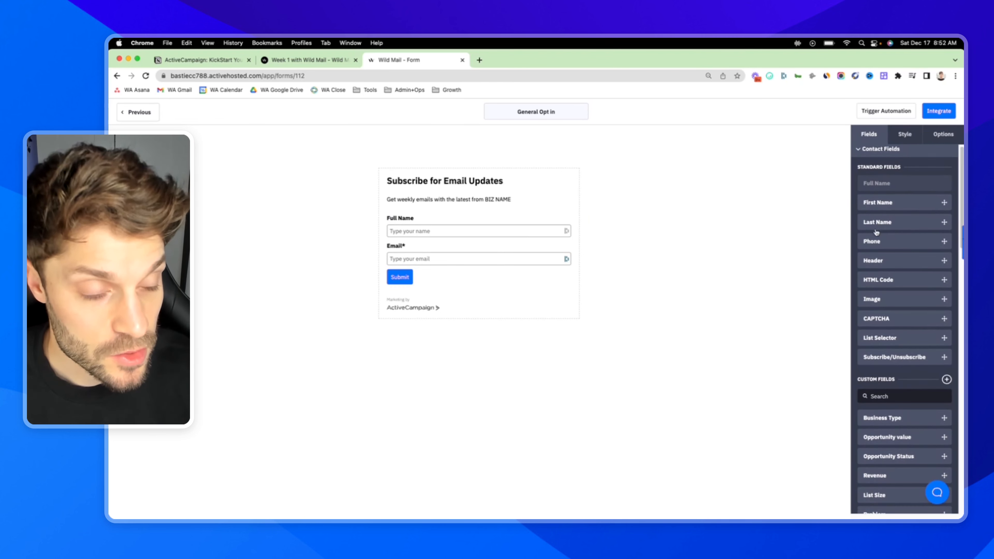
scroll(885, 235, down, 1)
mouse_move(906, 243)
mouse_down()
mouse_move(560, 224)
mouse_move(908, 241)
mouse_up()
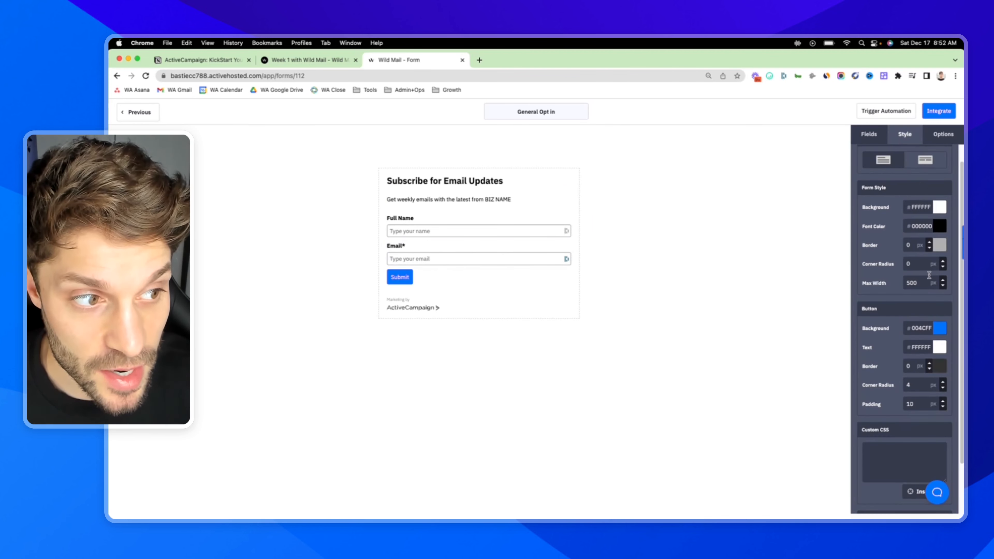
Go through the form's style settings and turn off AC Branding
scroll(880, 178, down, 3)
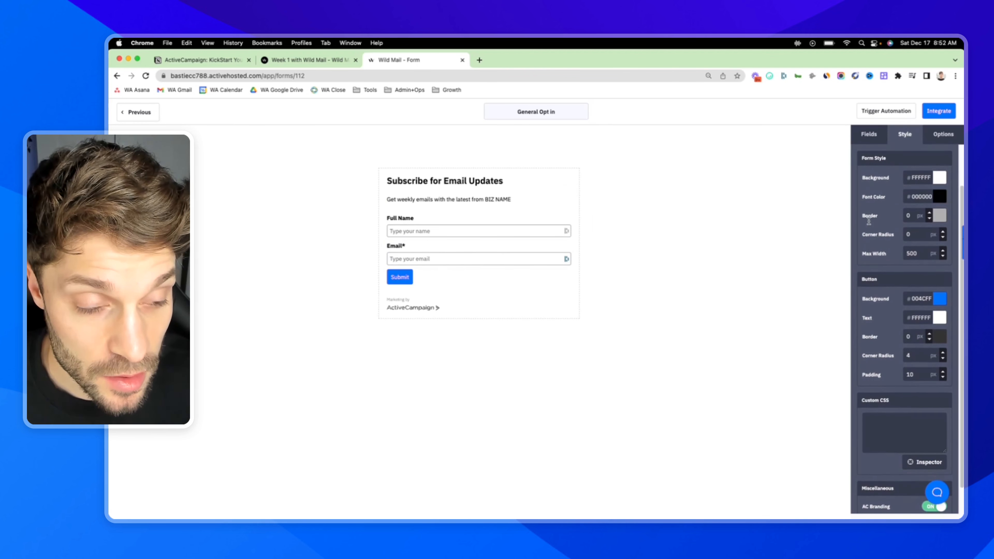
scroll(886, 271, up, 4)
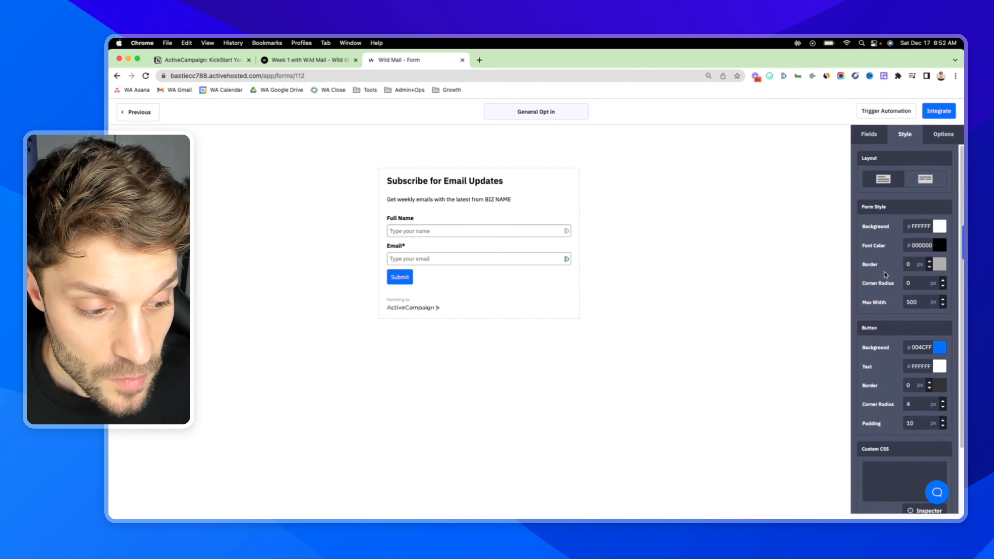
scroll(899, 306, down, 5)
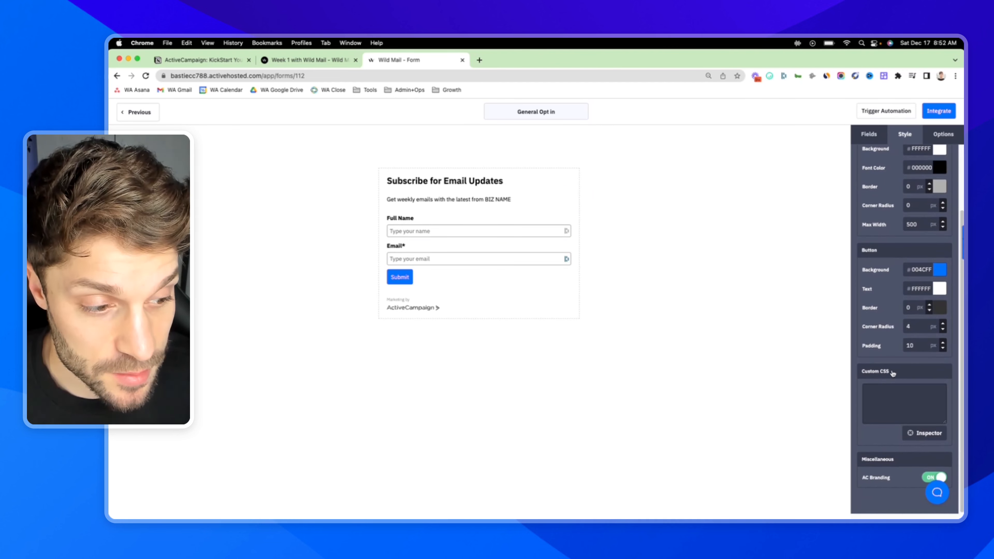
click(941, 475)
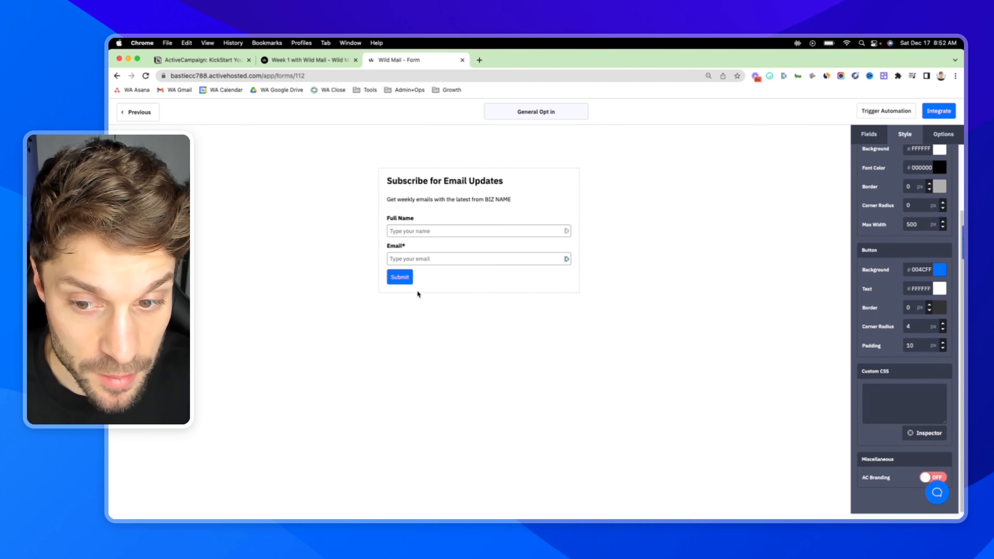
click(938, 476)
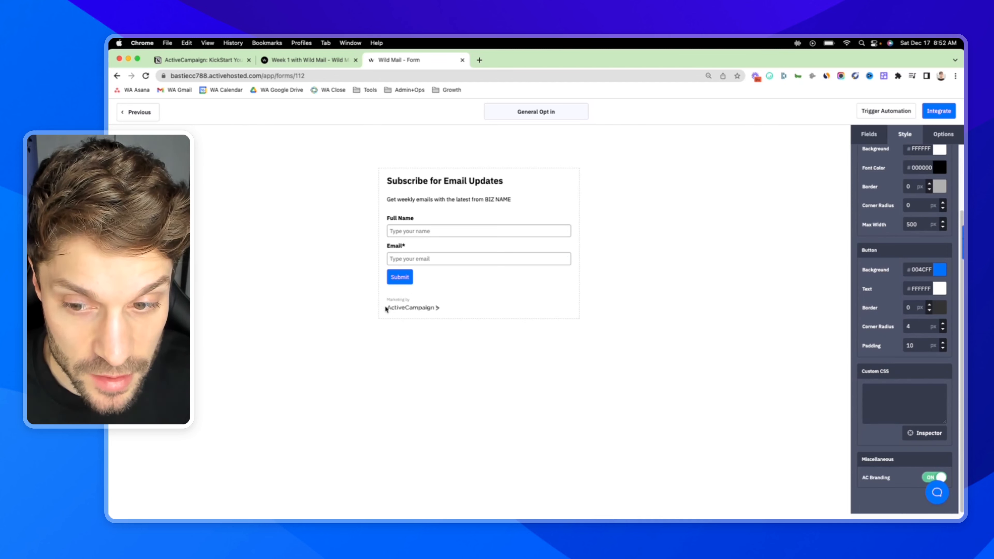
click(942, 476)
Add a form action that applies the tag "STATUS: Double Opt-in" to contacts who submit the form
click(943, 134)
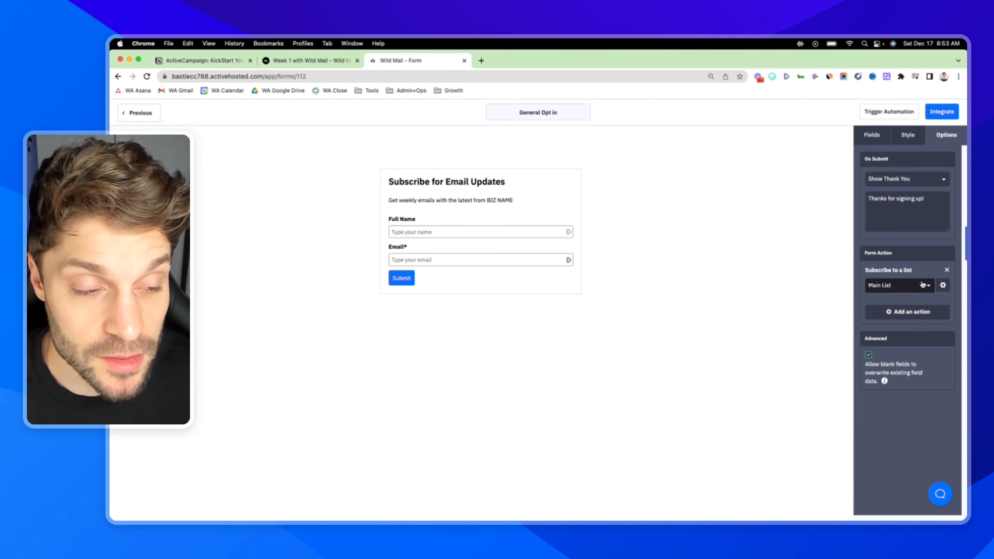
click(916, 316)
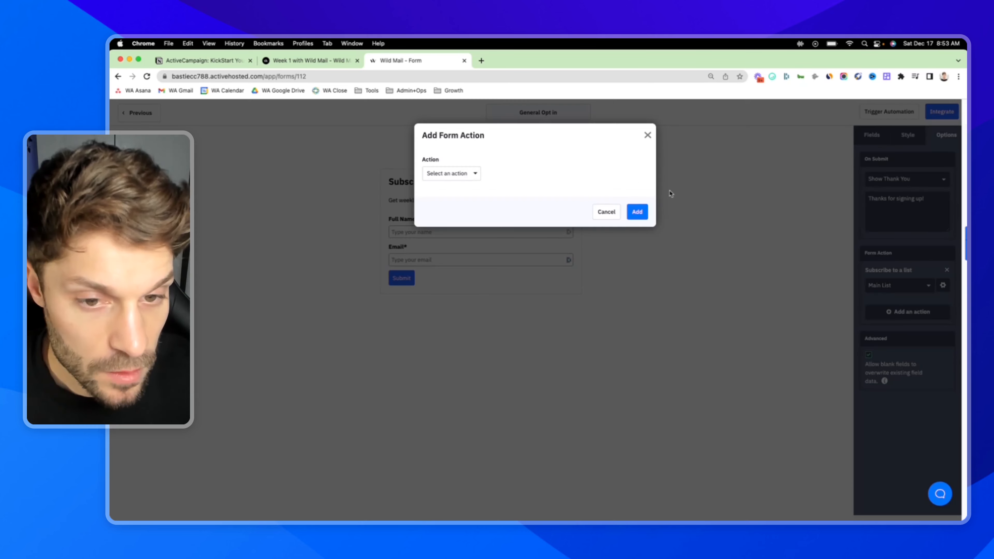
click(472, 171)
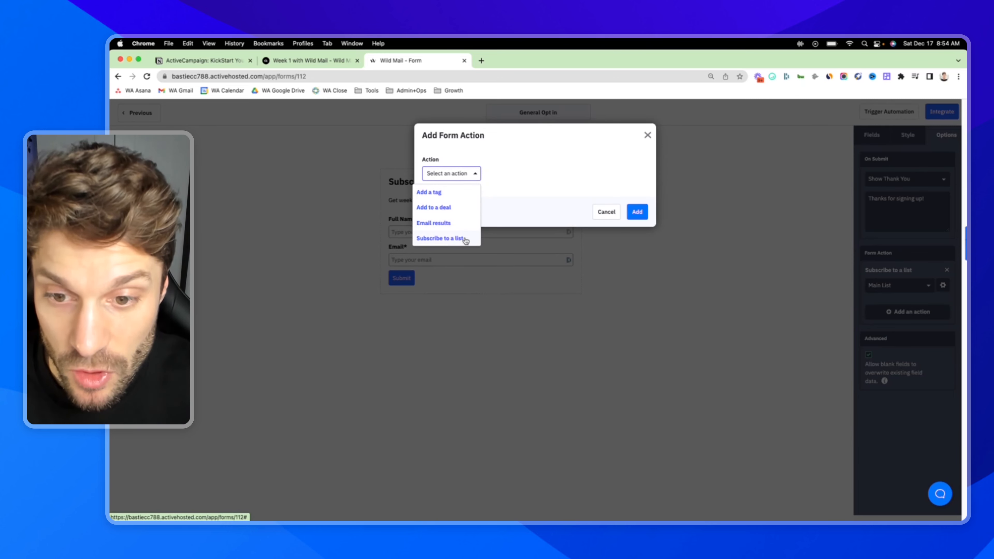
click(457, 193)
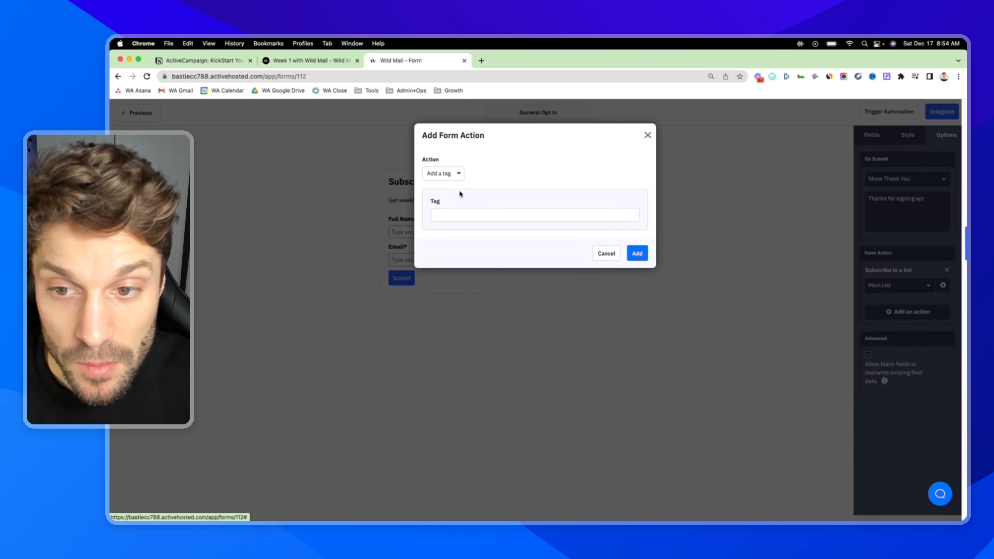
click(501, 208)
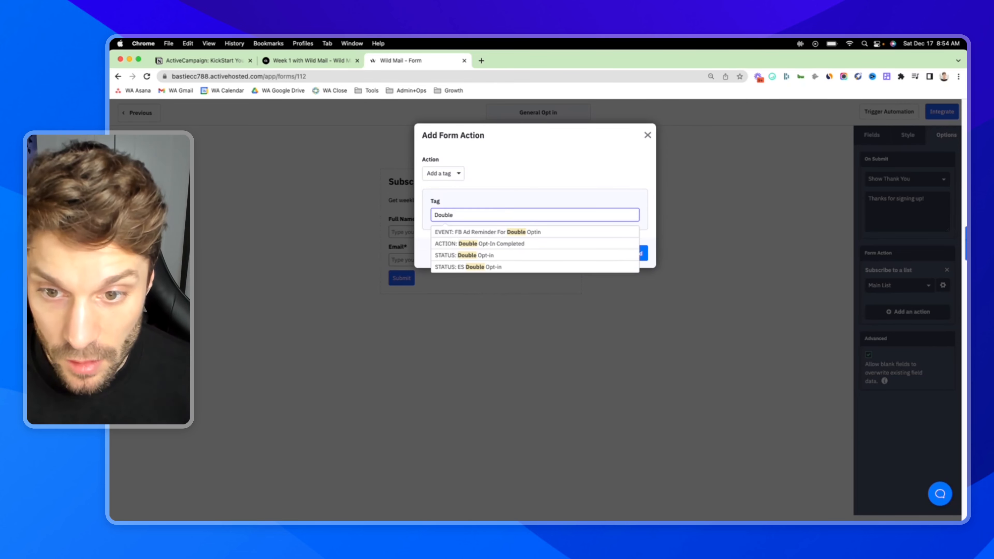
click(498, 257)
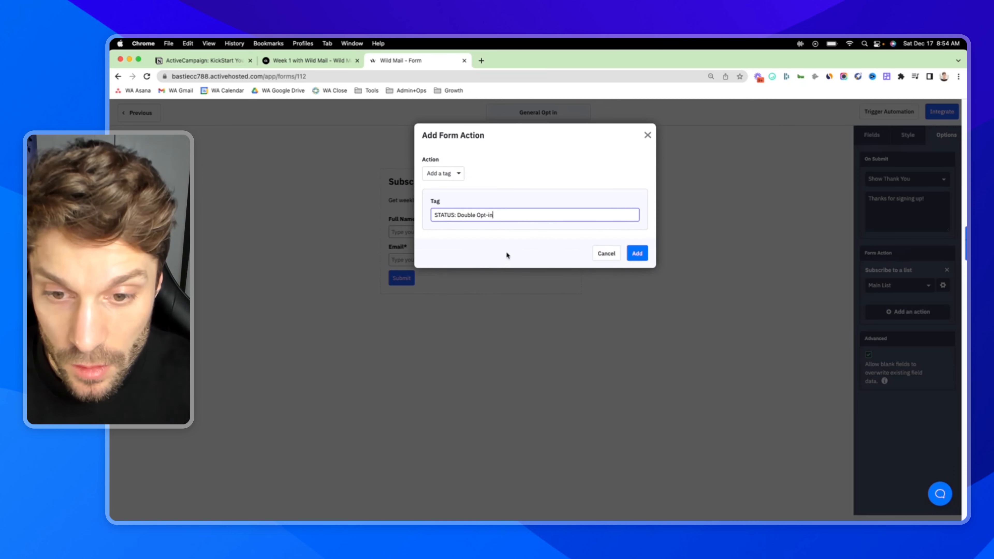
click(637, 253)
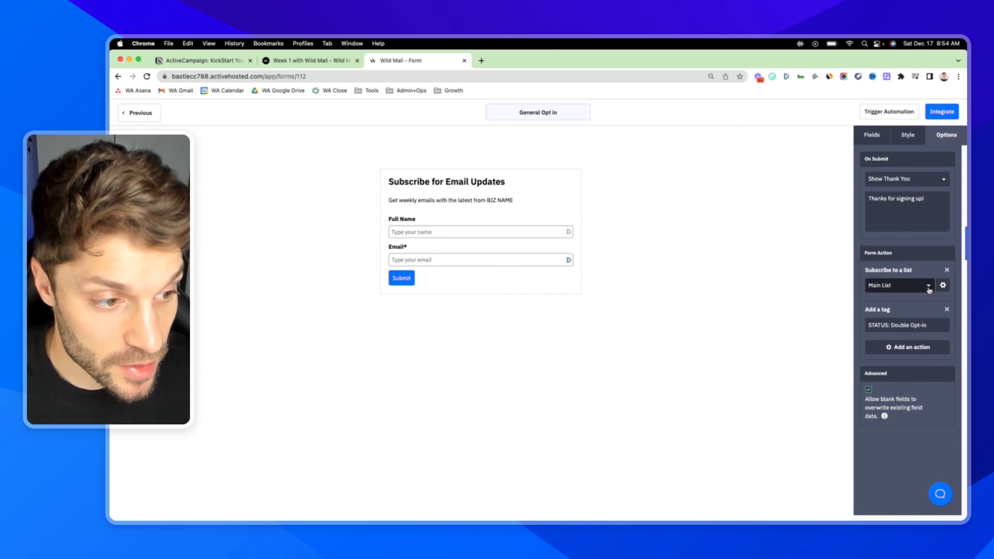
Check the opt-in confirmation settings of the form's Main List subscription action and close them without changes
click(943, 286)
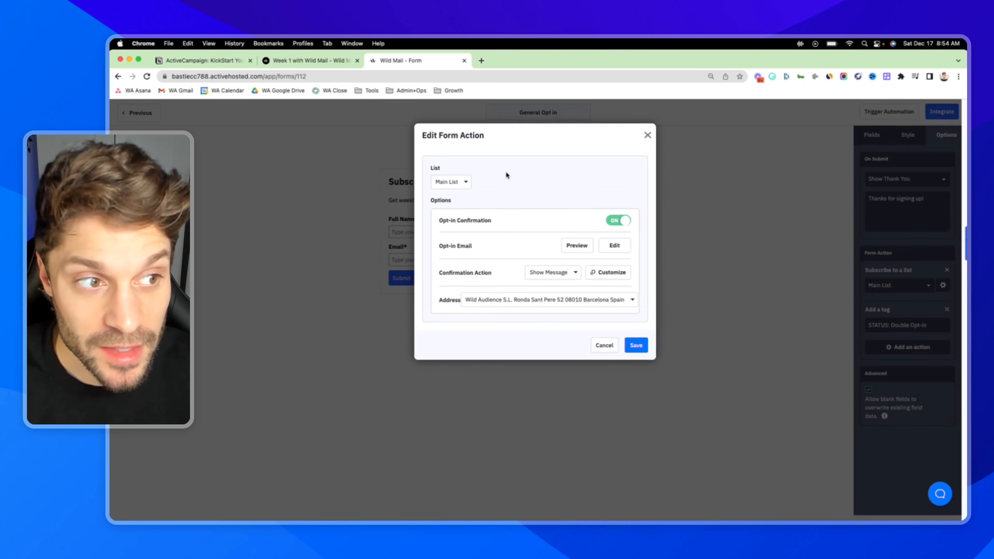
click(648, 135)
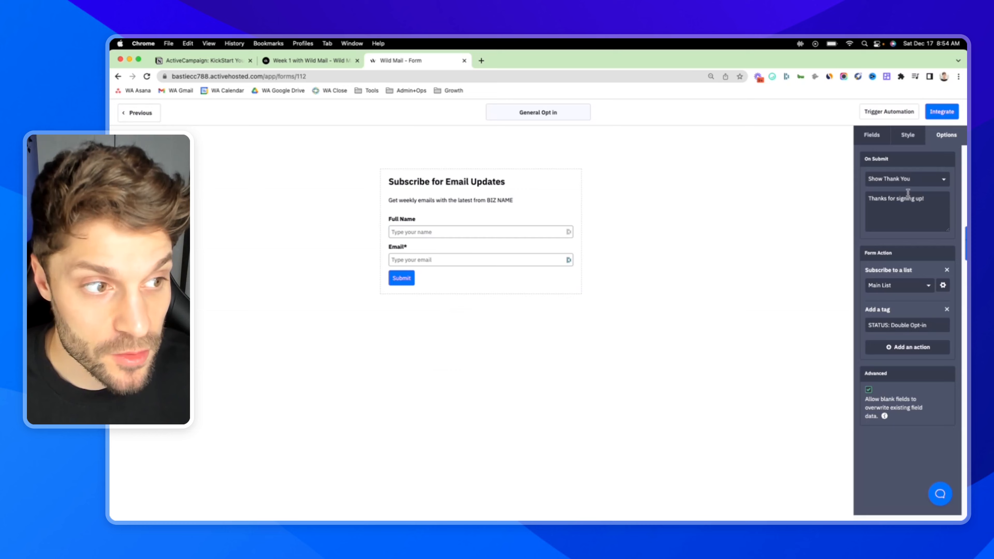
Preview the opt-in confirmation email of the form's Main List subscription action, read its text and close the preview
click(923, 179)
click(943, 286)
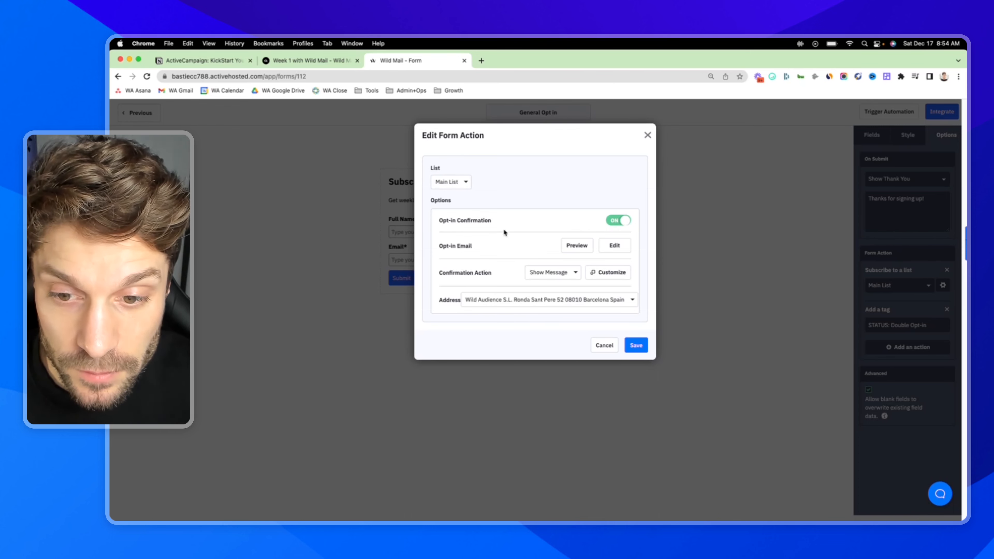
click(586, 249)
drag(328, 59, 472, 106)
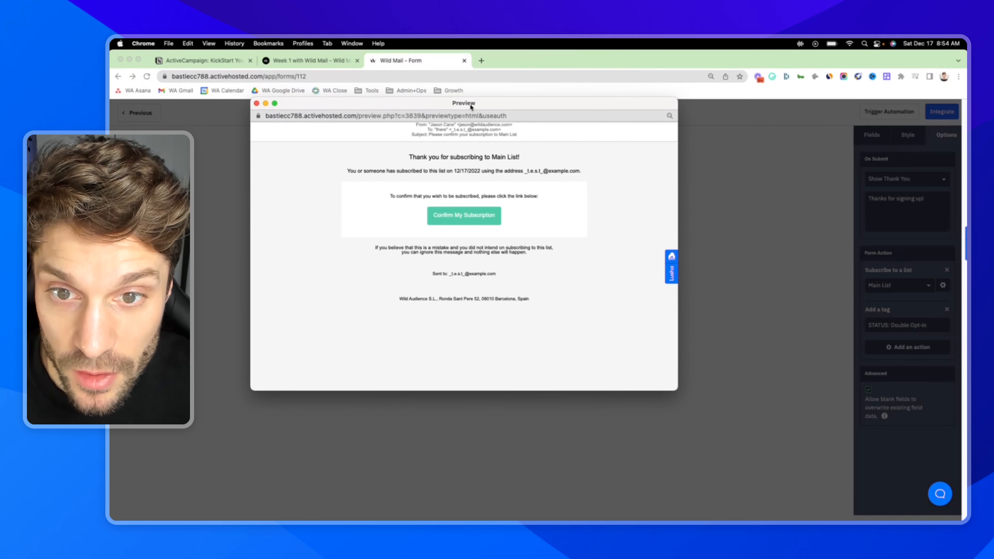
drag(409, 156, 519, 160)
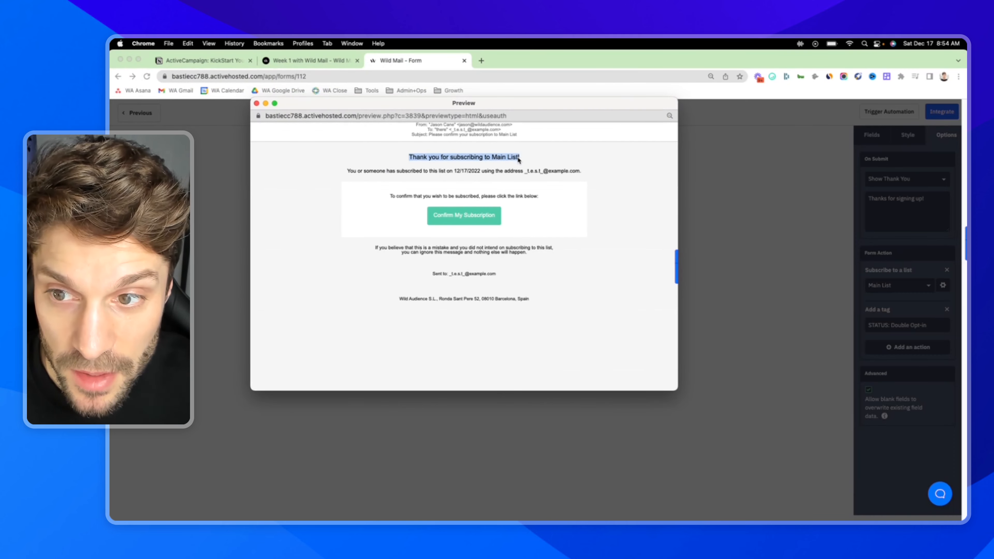
drag(345, 169, 525, 171)
click(595, 177)
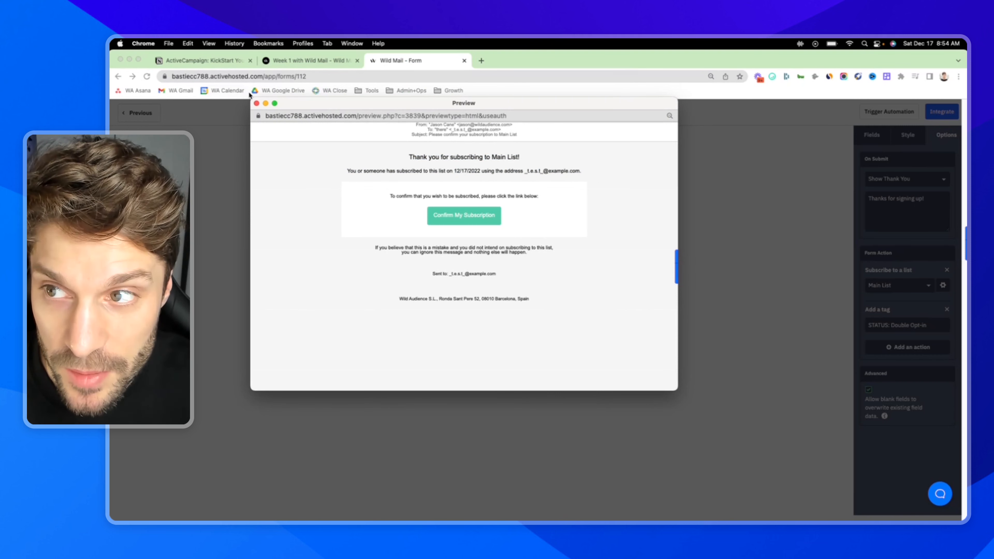
click(256, 103)
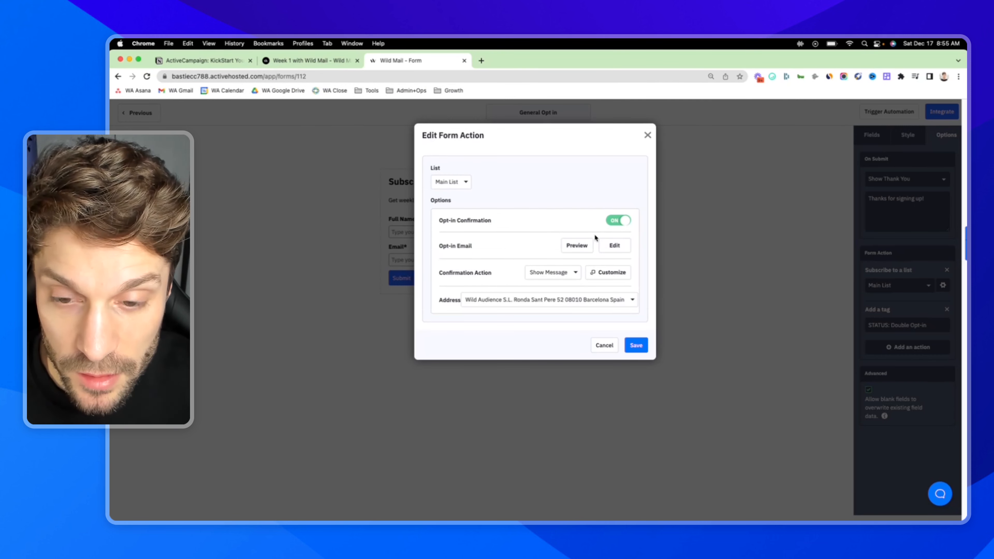
Open the opt-in email for editing, inspect the link behind the "Confirm My Subscription" button and finish back at the form
click(616, 247)
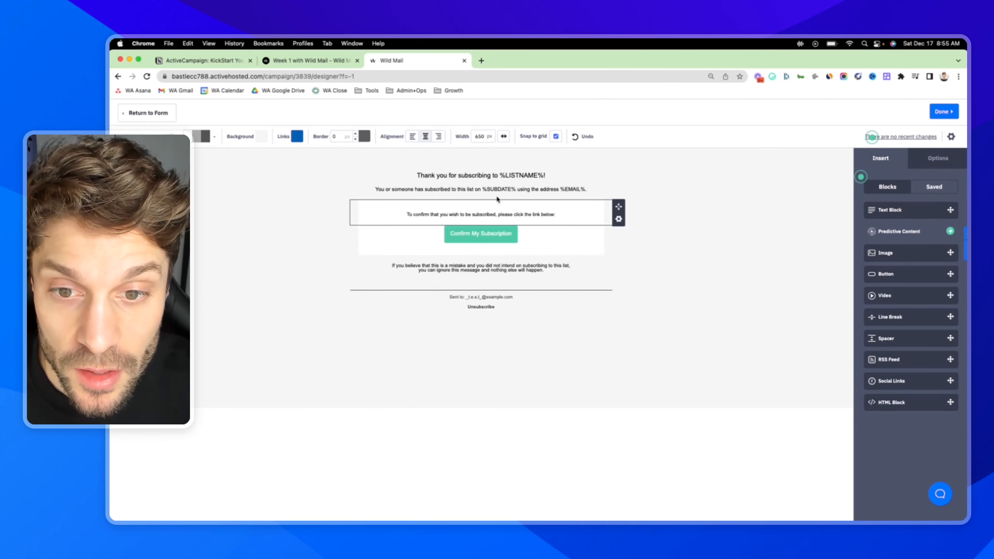
click(504, 232)
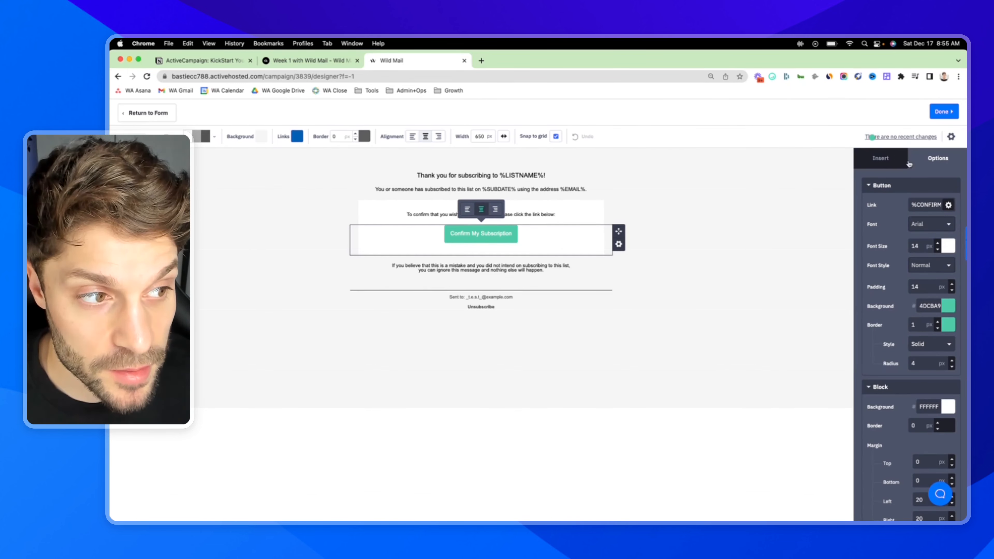
click(916, 204)
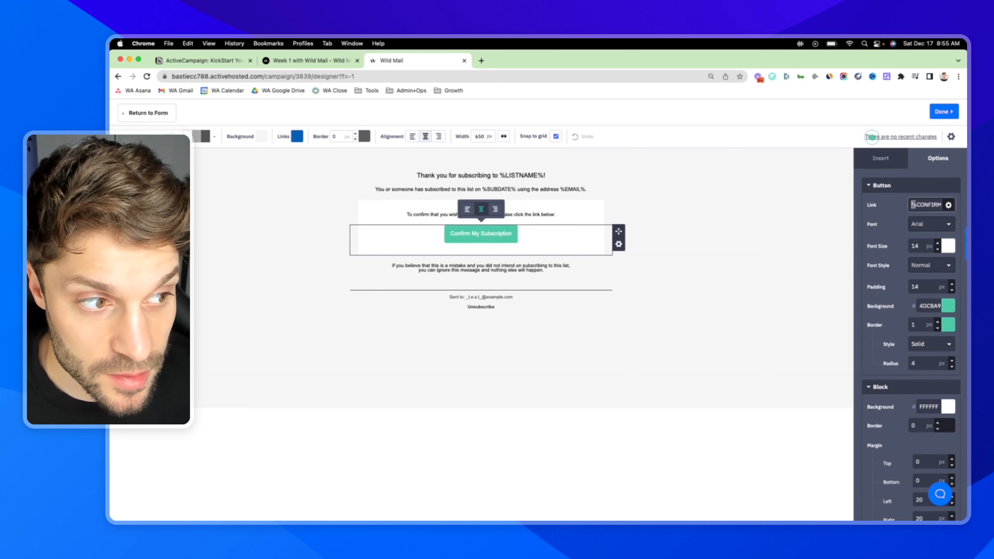
mouse_move(918, 206)
mouse_down()
mouse_move(940, 206)
mouse_move(904, 210)
mouse_up()
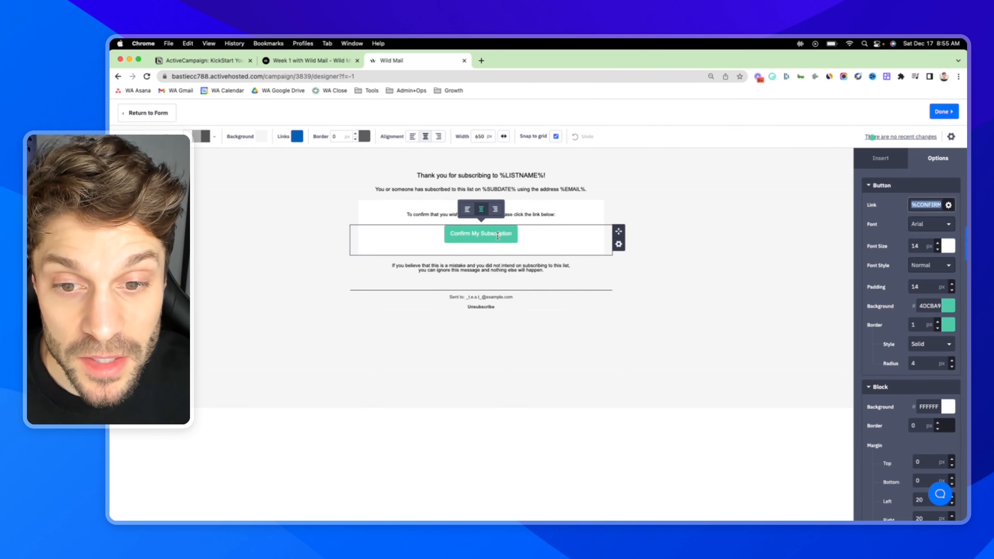
click(924, 207)
drag(912, 205, 941, 206)
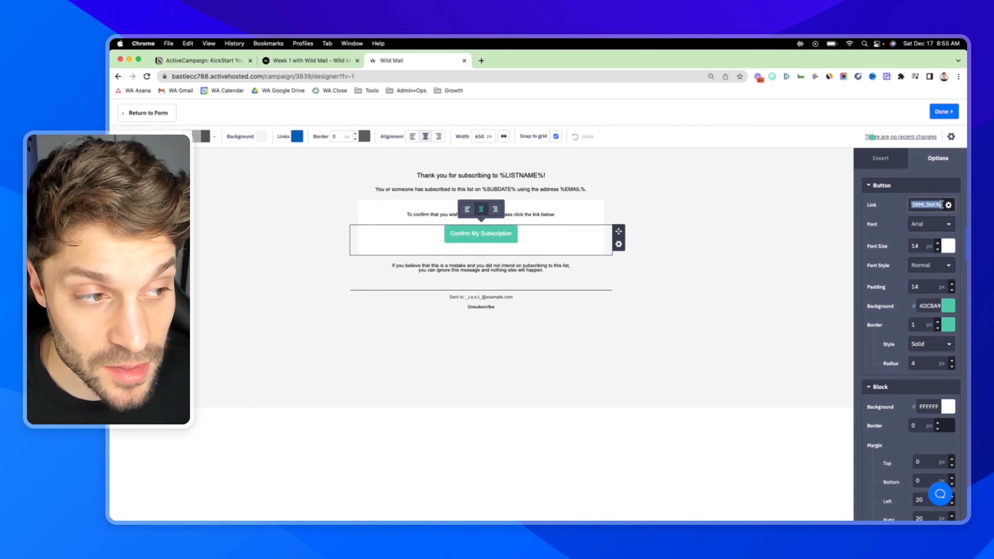
click(922, 206)
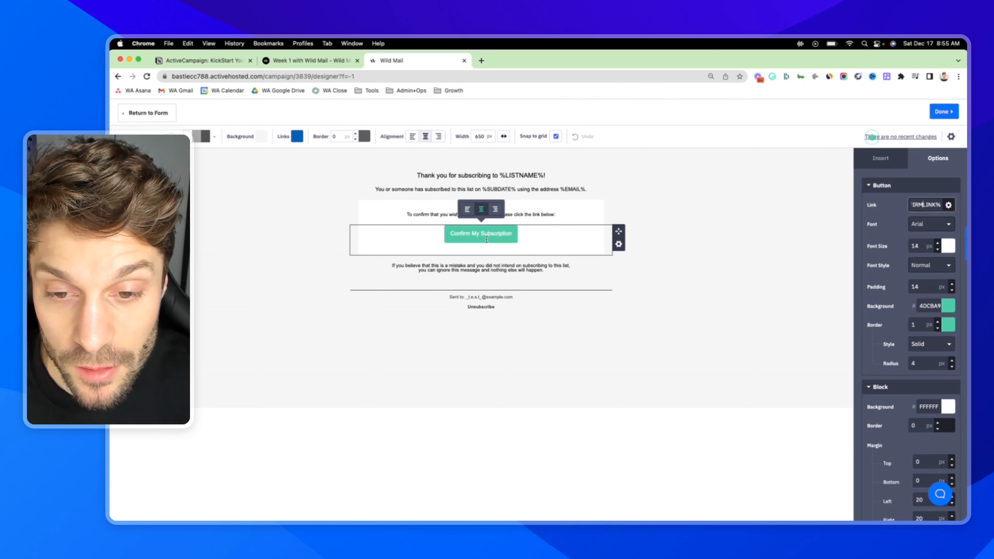
click(507, 236)
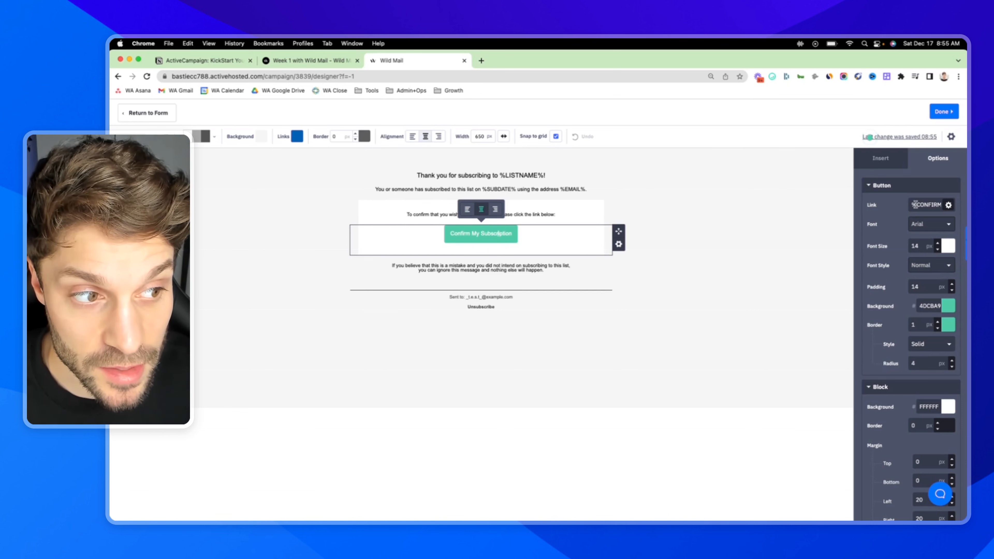
drag(914, 204, 933, 204)
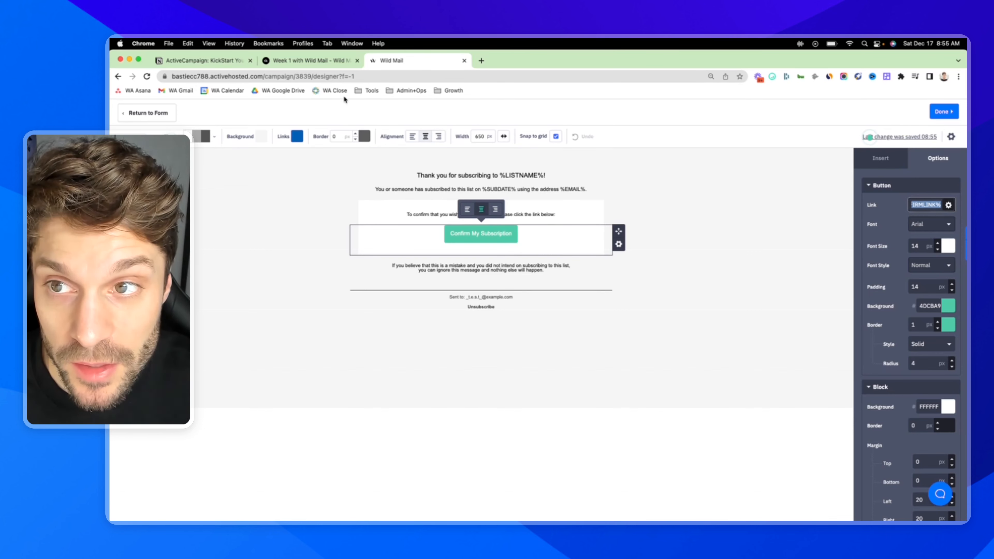
click(944, 113)
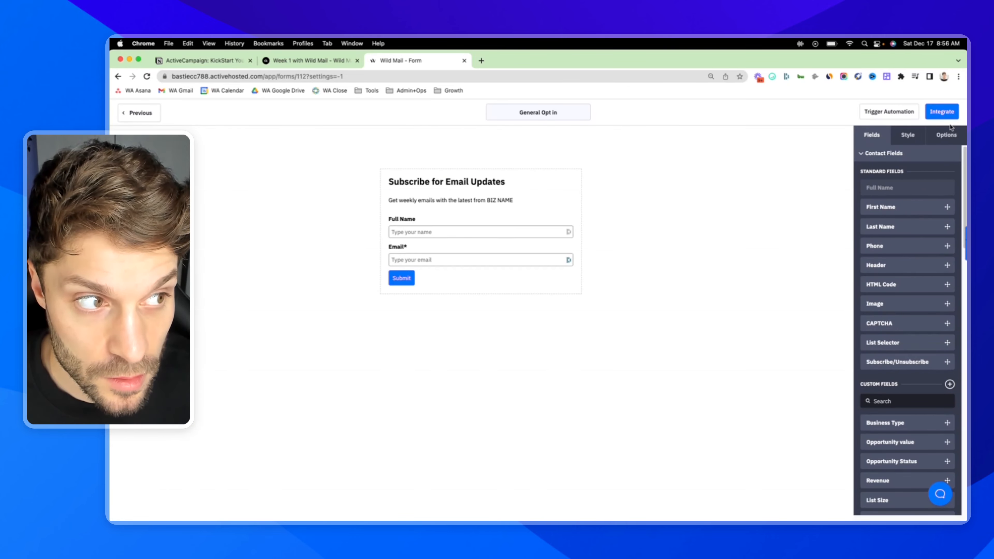
Reopen the Main List subscription action, view its customizable opt-in confirmation message and return to the form
click(949, 134)
click(943, 285)
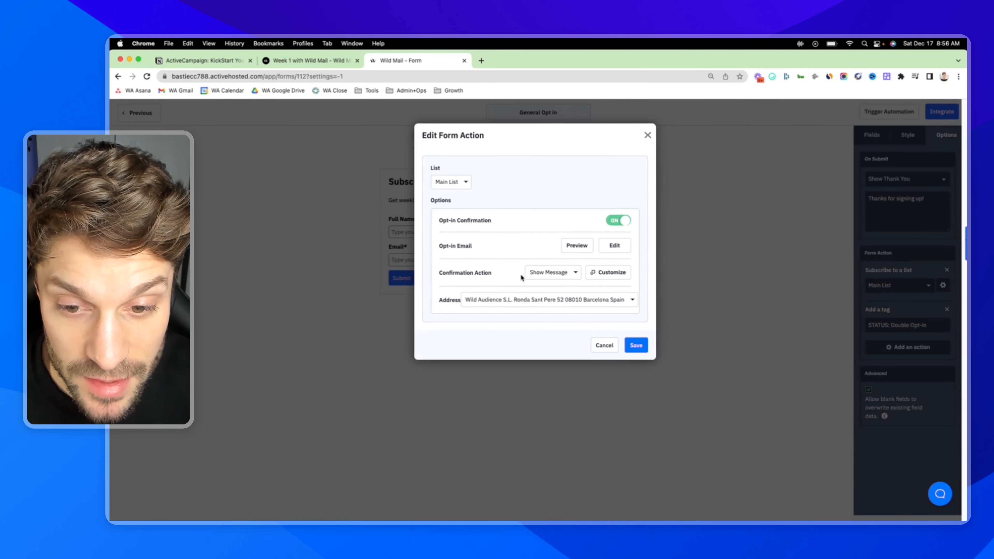
drag(520, 276, 443, 272)
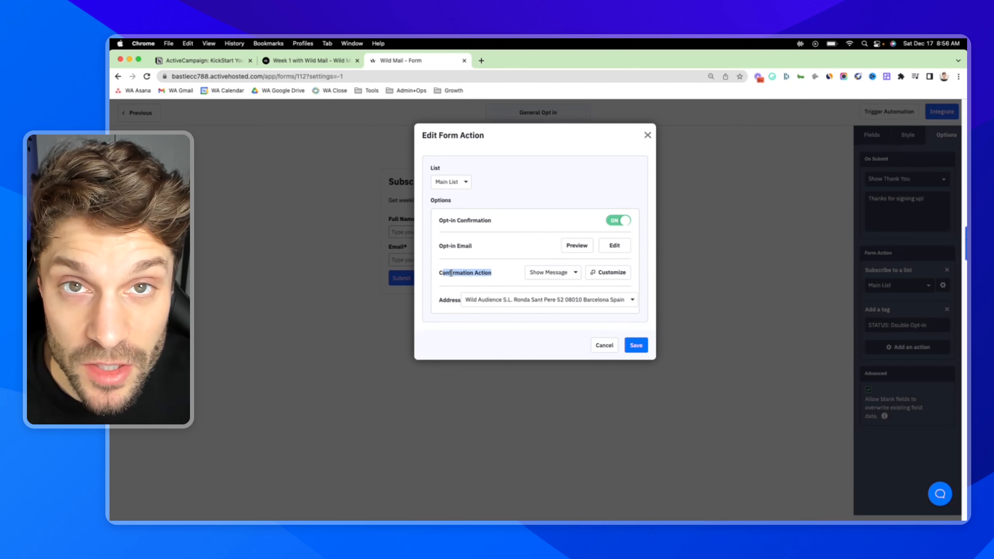
click(573, 276)
click(604, 276)
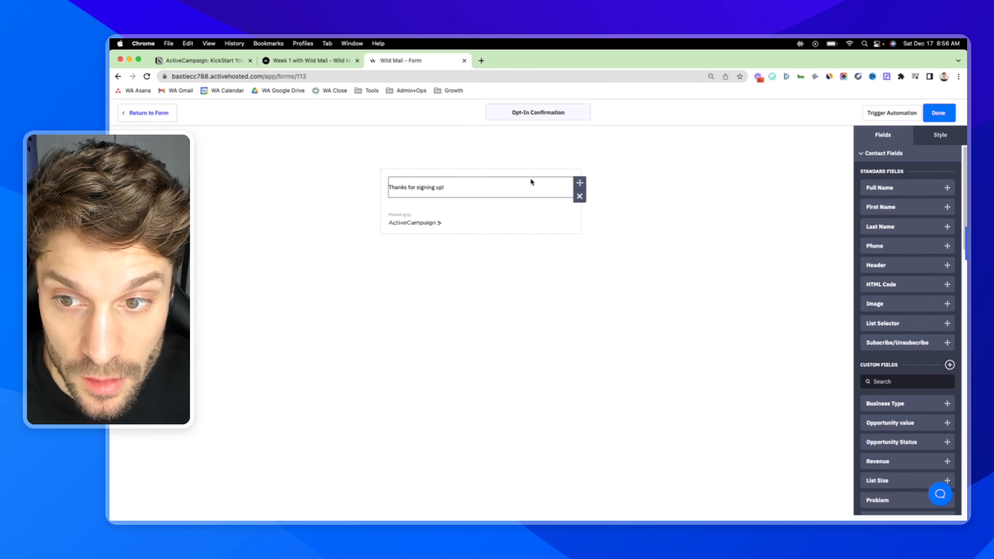
click(153, 116)
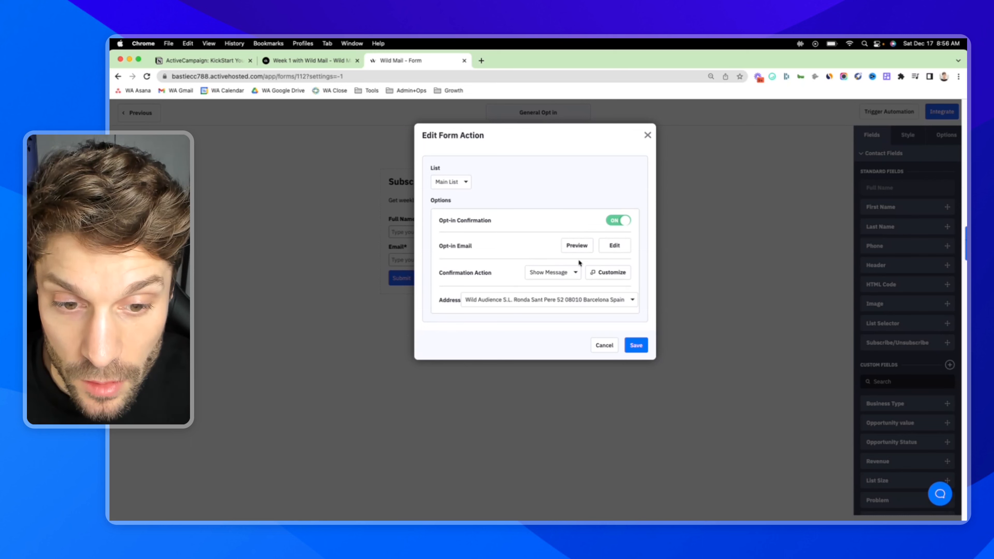
Check the confirmation action and address choices, keep Show Message and save the Main List form action
click(573, 273)
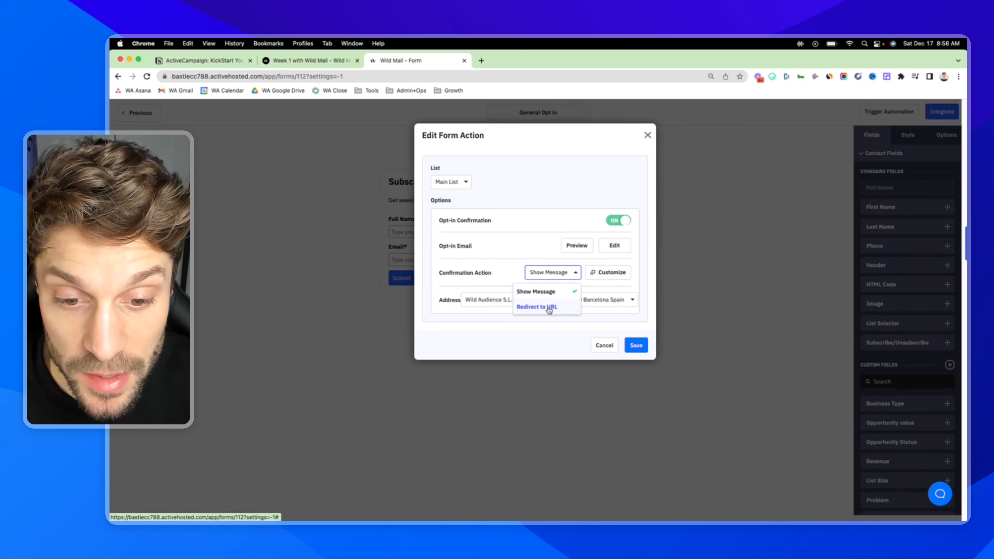
click(558, 218)
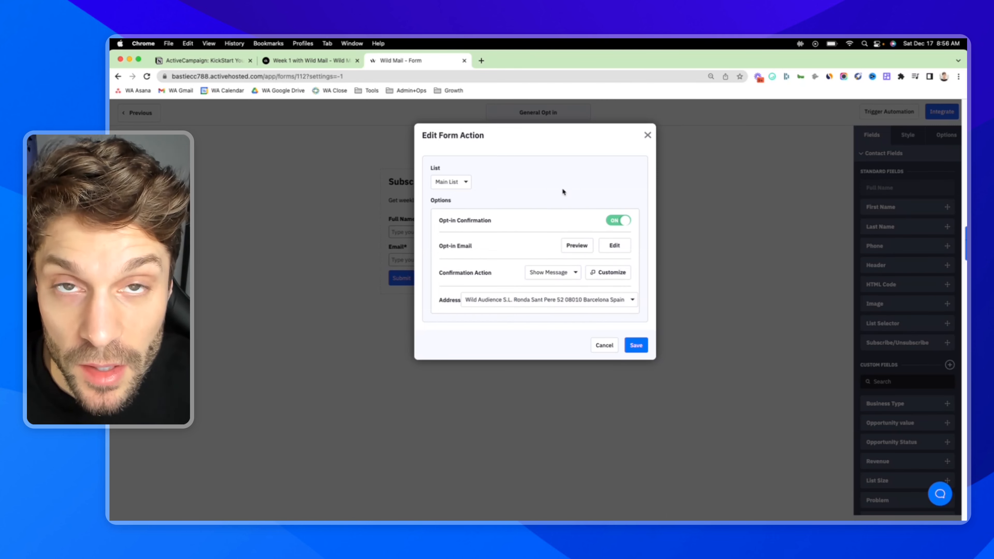
click(629, 305)
click(511, 269)
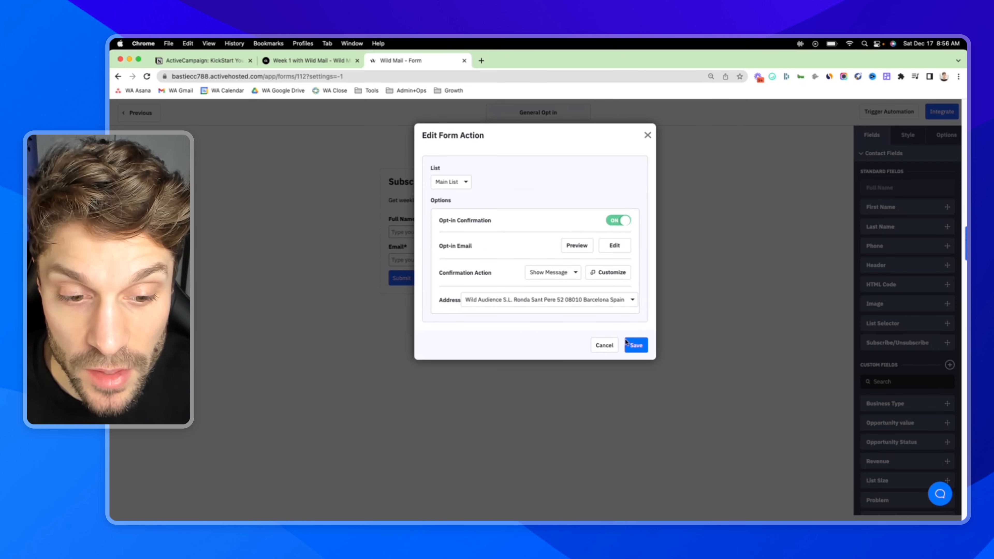
click(637, 345)
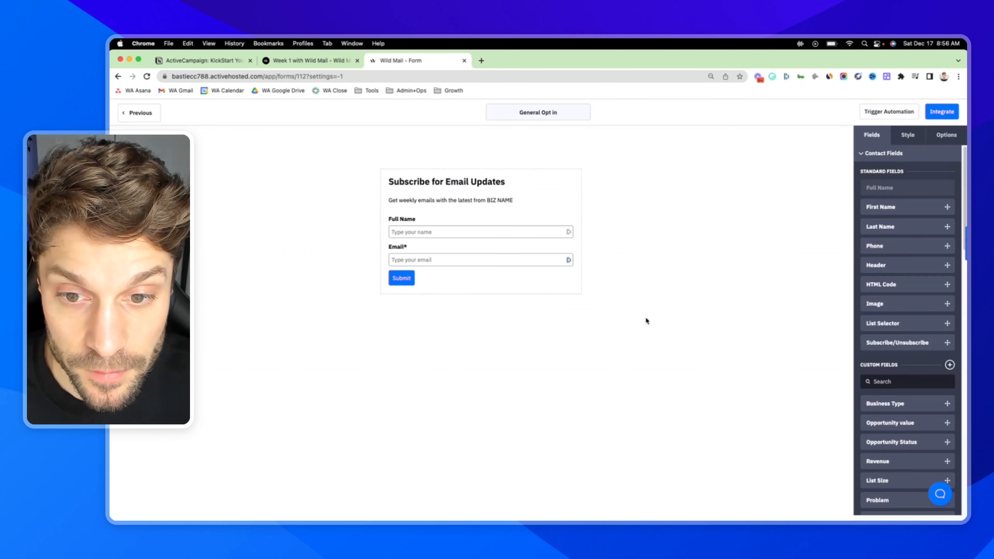
Go to the form's integration options and copy the Simple Embed code
click(941, 111)
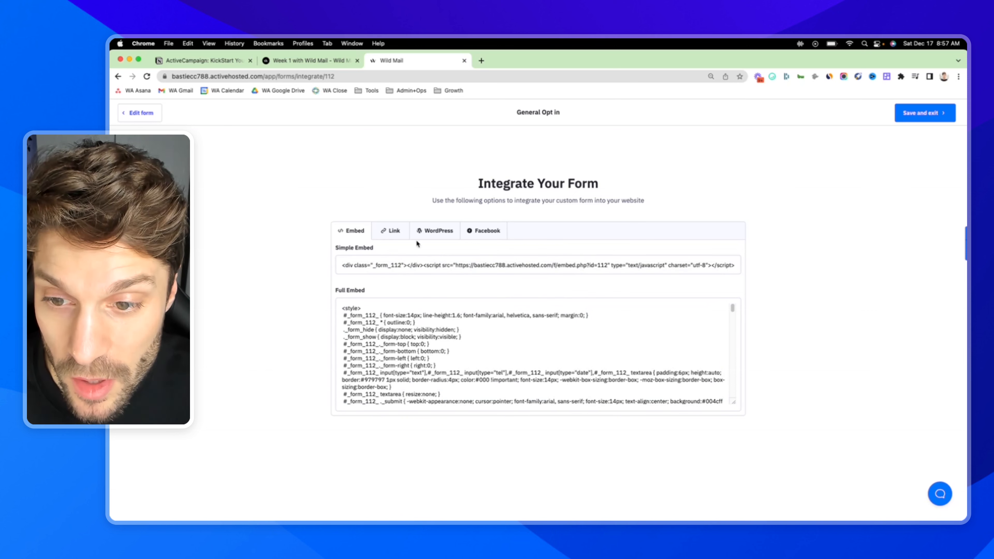
click(421, 266)
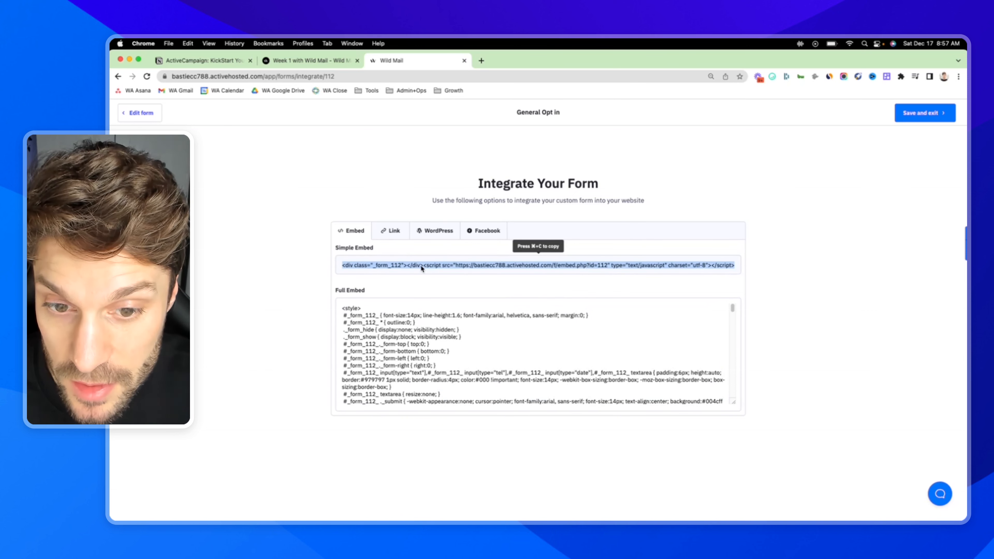
right_click(421, 268)
click(471, 286)
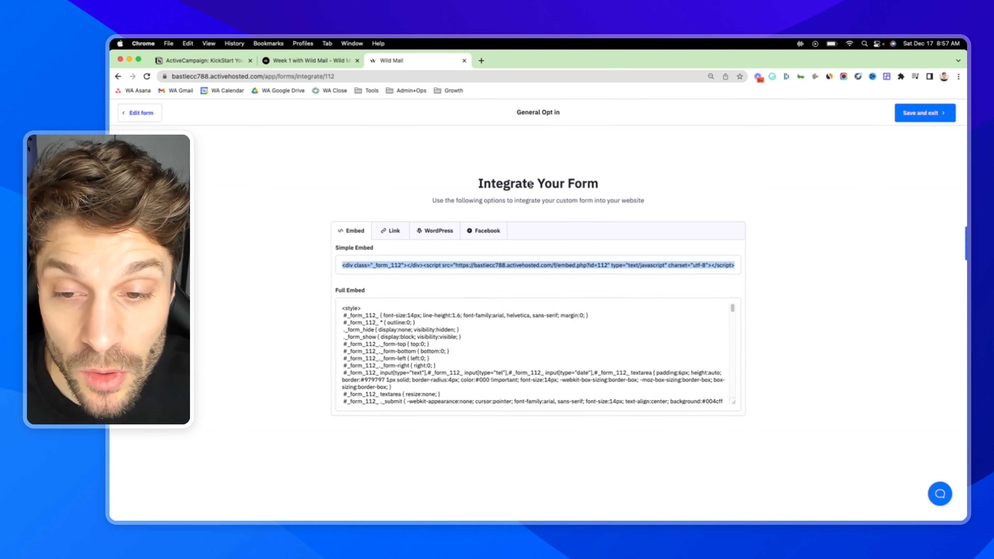
Review the WordPress, Link and Facebook ways to integrate the form, and save and exit it
click(435, 231)
drag(476, 406, 591, 412)
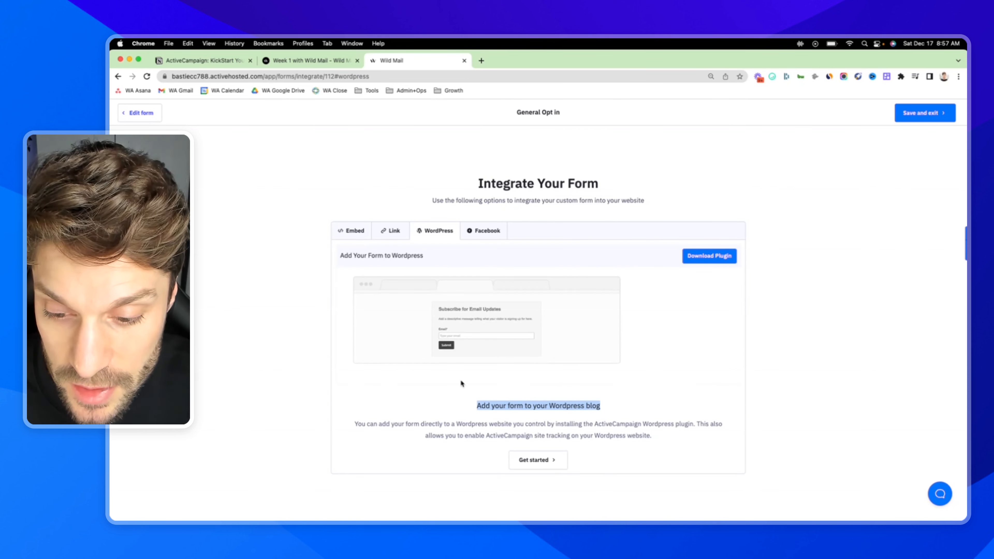
drag(412, 423, 489, 423)
drag(642, 422, 688, 423)
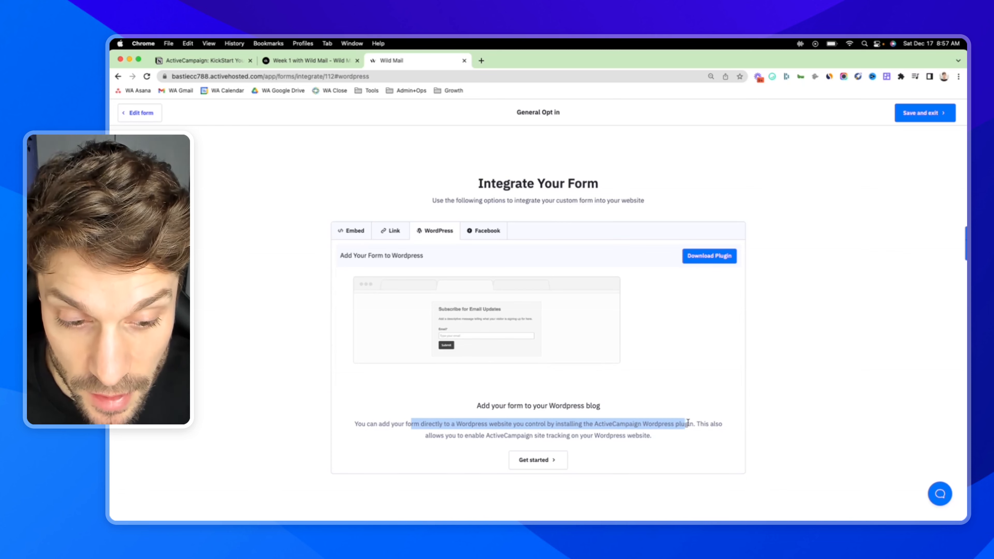
click(616, 426)
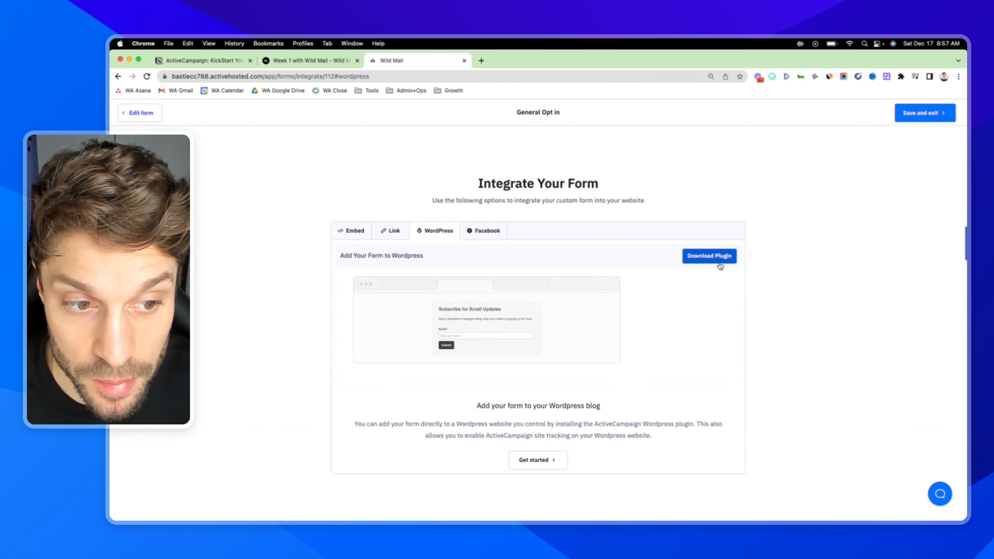
click(393, 230)
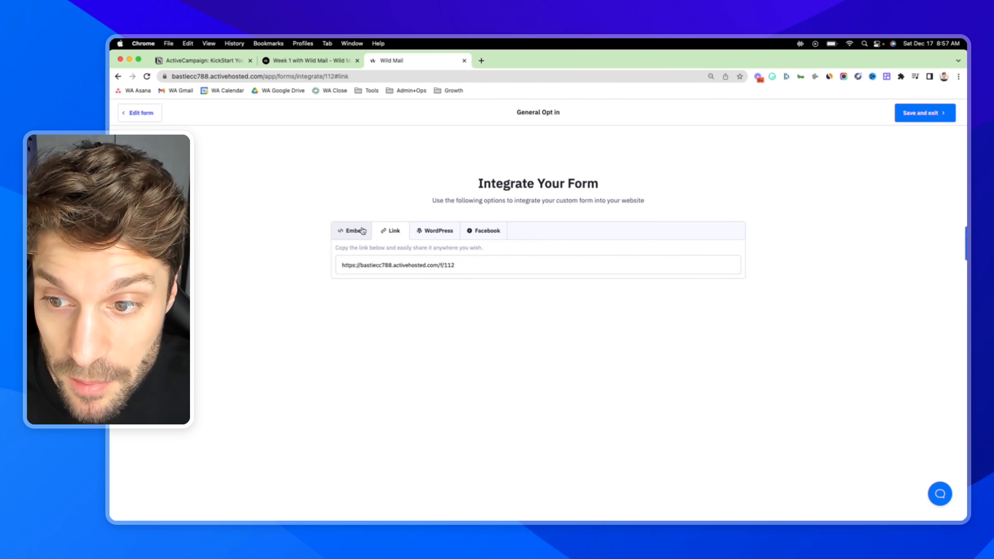
click(485, 230)
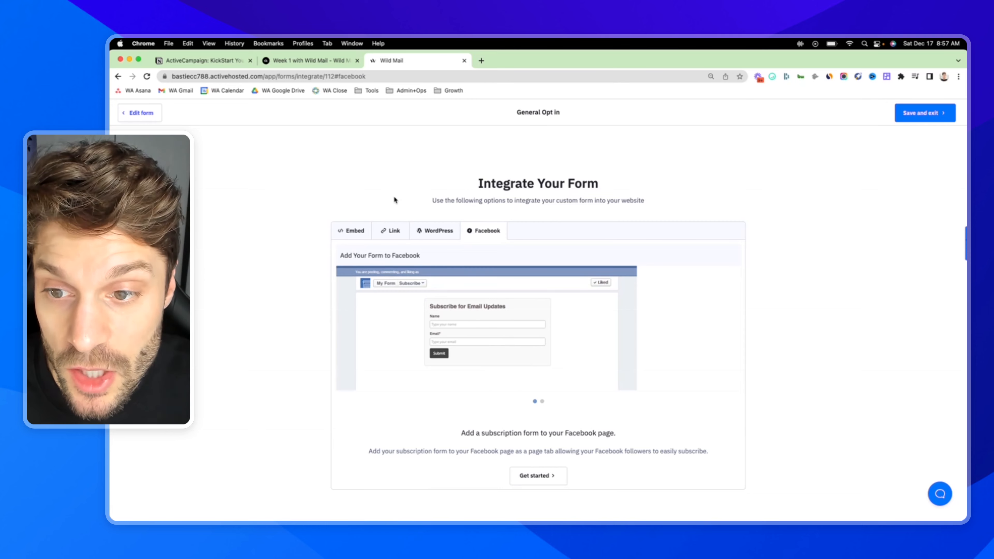
click(353, 238)
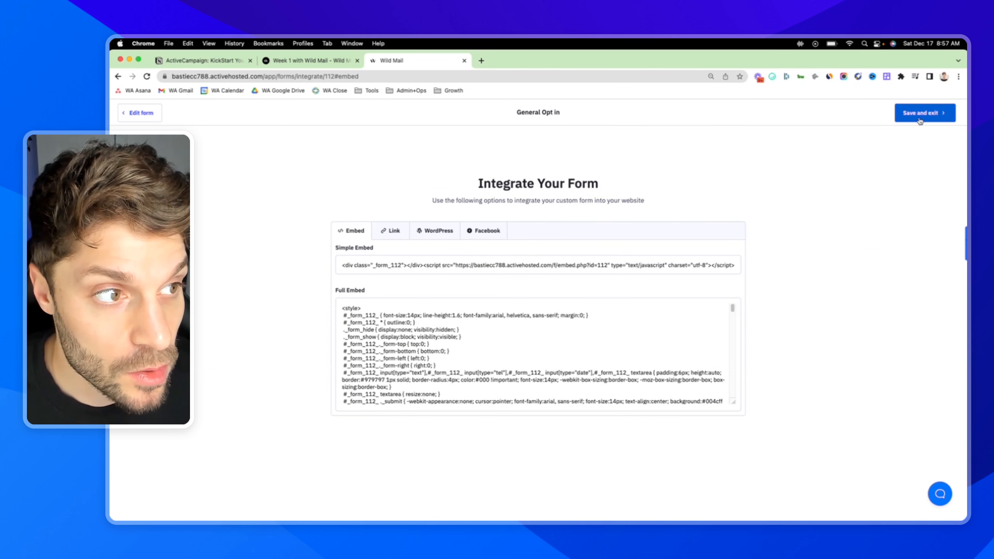
click(925, 114)
Review the trigger and email of the Welcome automation, and return to the Week 1 guide
click(121, 185)
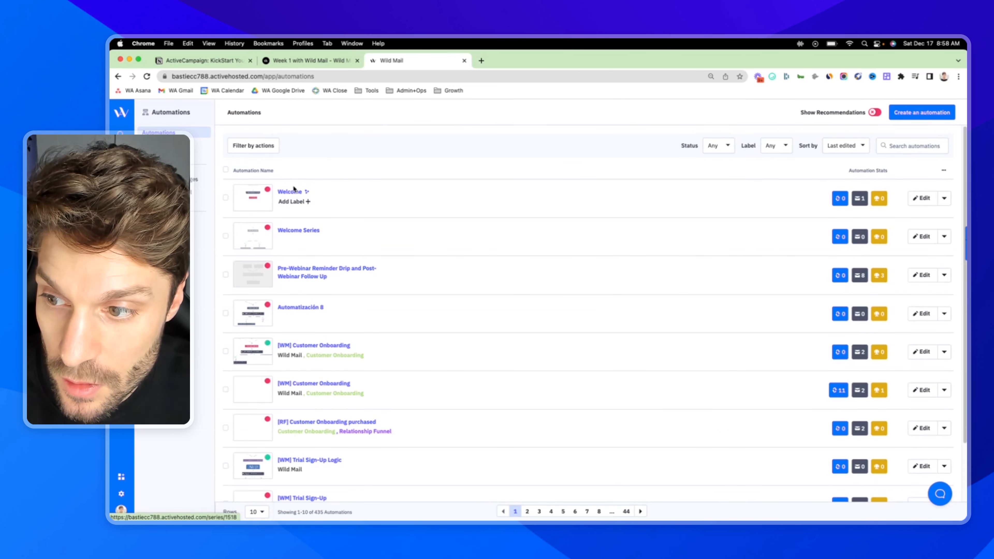
click(294, 192)
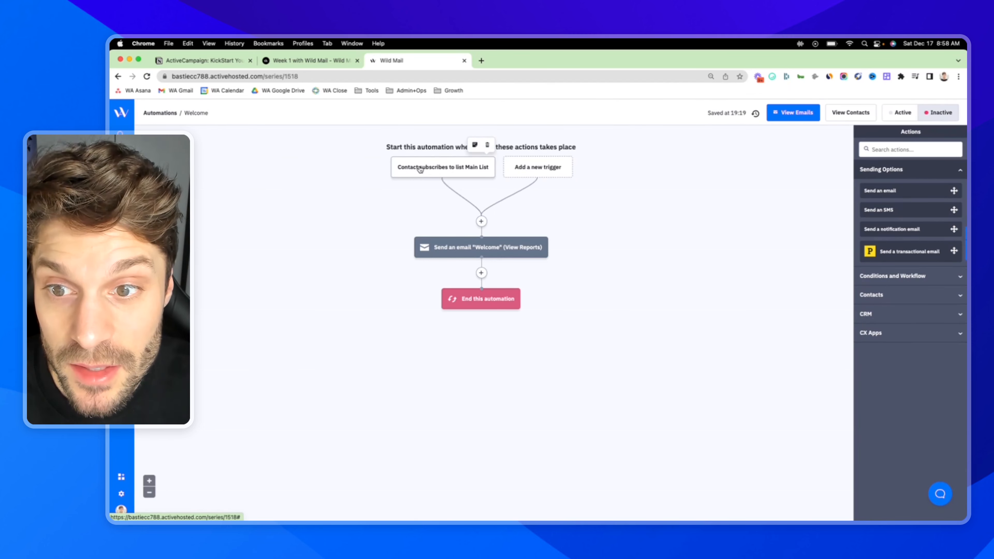
mouse_move(509, 250)
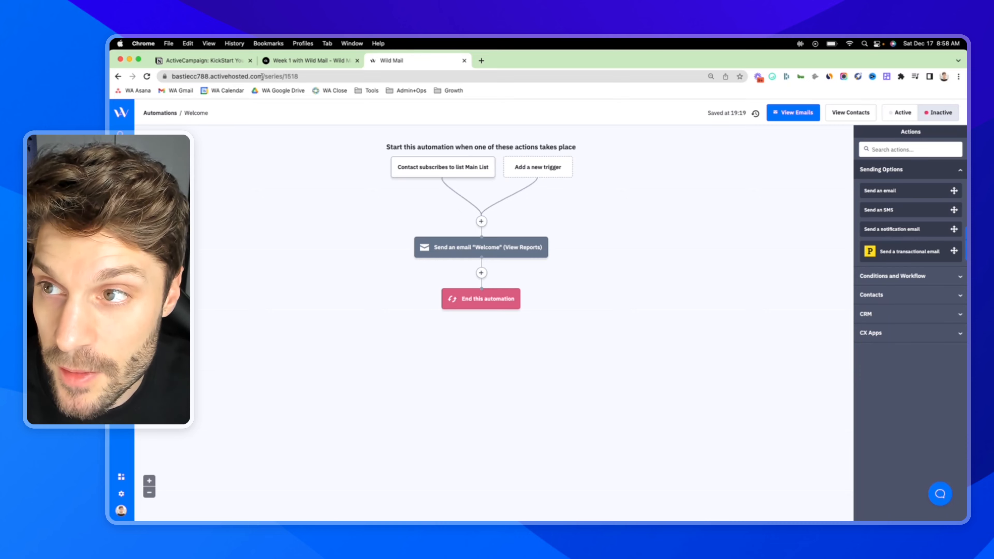
click(300, 61)
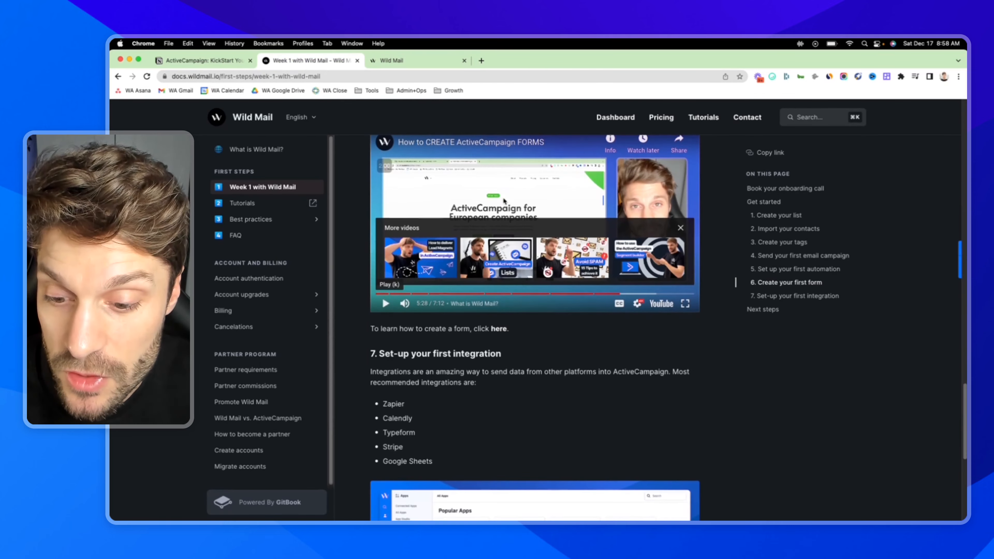
Look back over the email campaign, automation and form sections of the Week 1 guide, ending at section 7 on integrations
scroll(503, 201, up, 3)
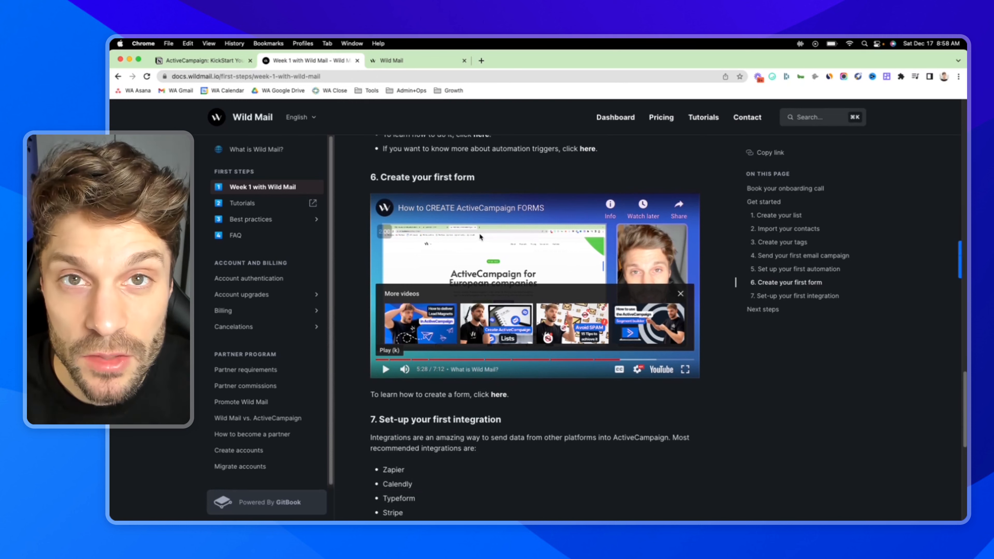
scroll(466, 236, up, 10)
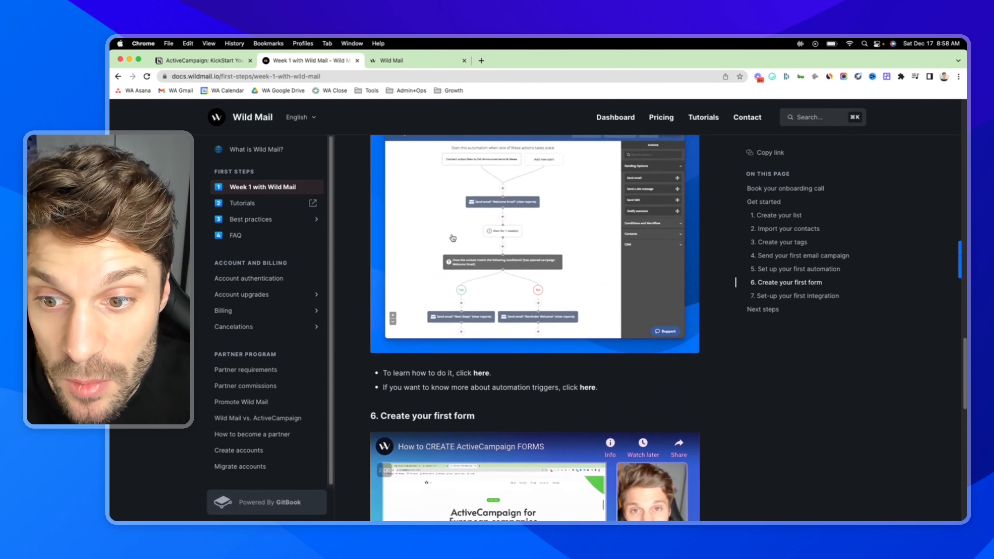
scroll(453, 238, up, 20)
scroll(425, 246, down, 8)
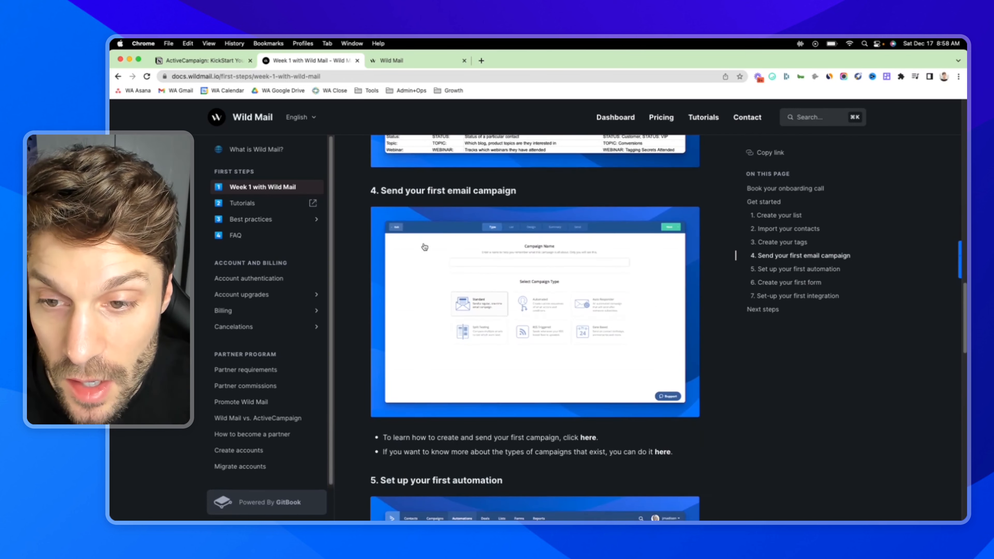
scroll(424, 247, up, 1)
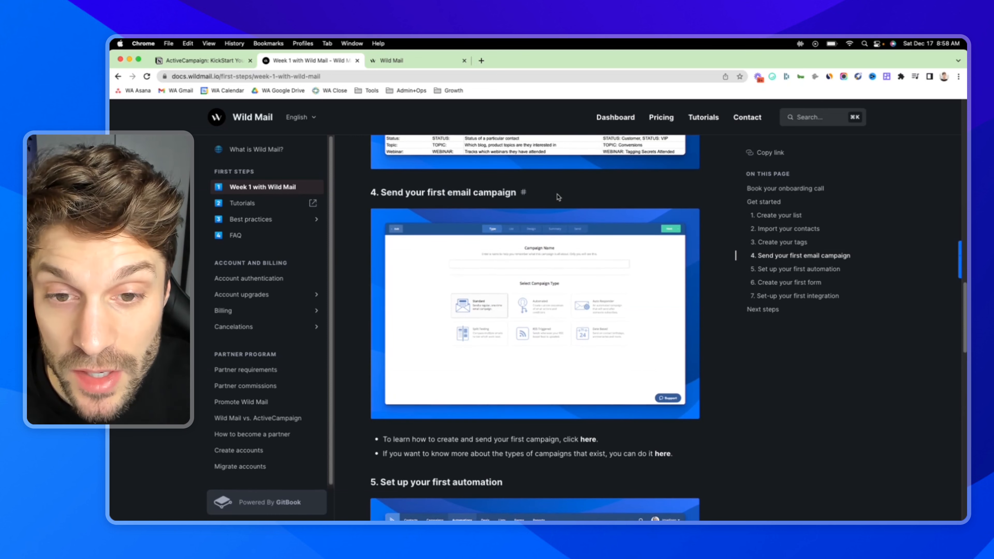
scroll(559, 197, down, 20)
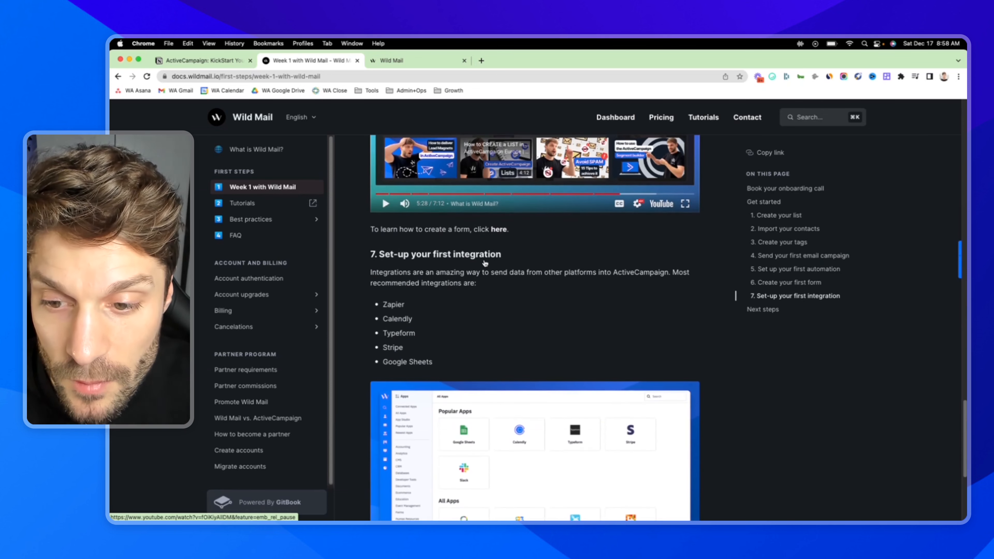
Read the recommended integrations in section 7 of the guide, from Zapier to Google Sheets
scroll(485, 263, down, 5)
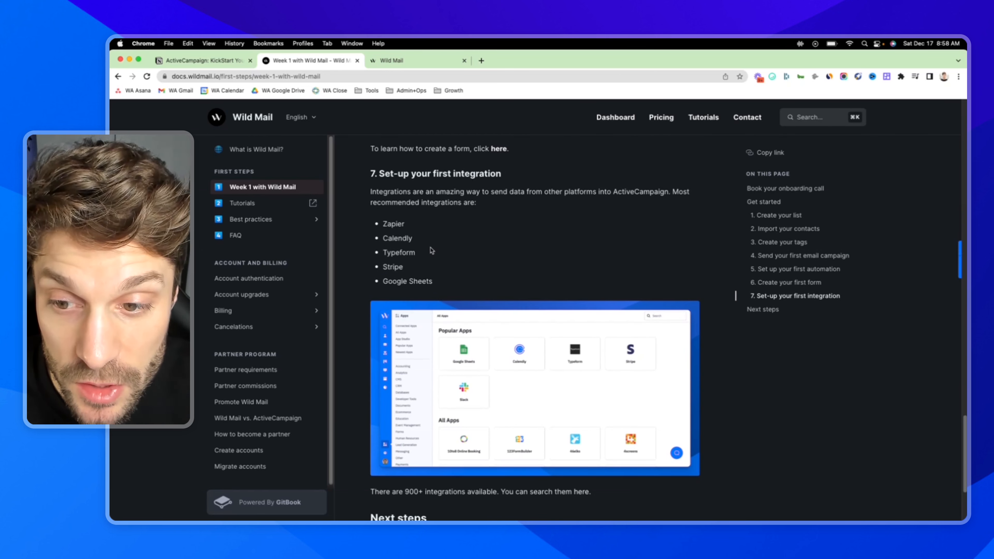
drag(384, 223, 402, 254)
click(385, 253)
click(390, 268)
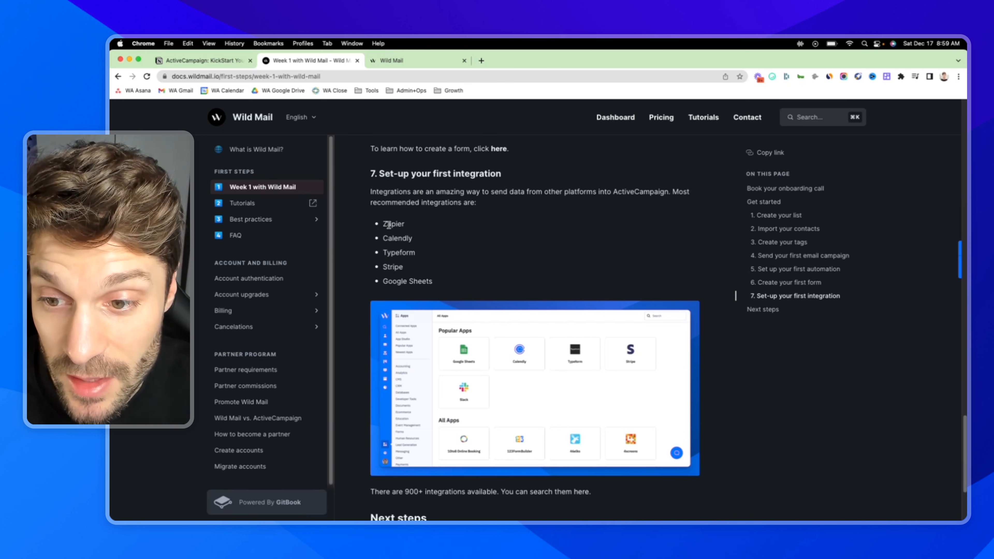
drag(383, 223, 407, 225)
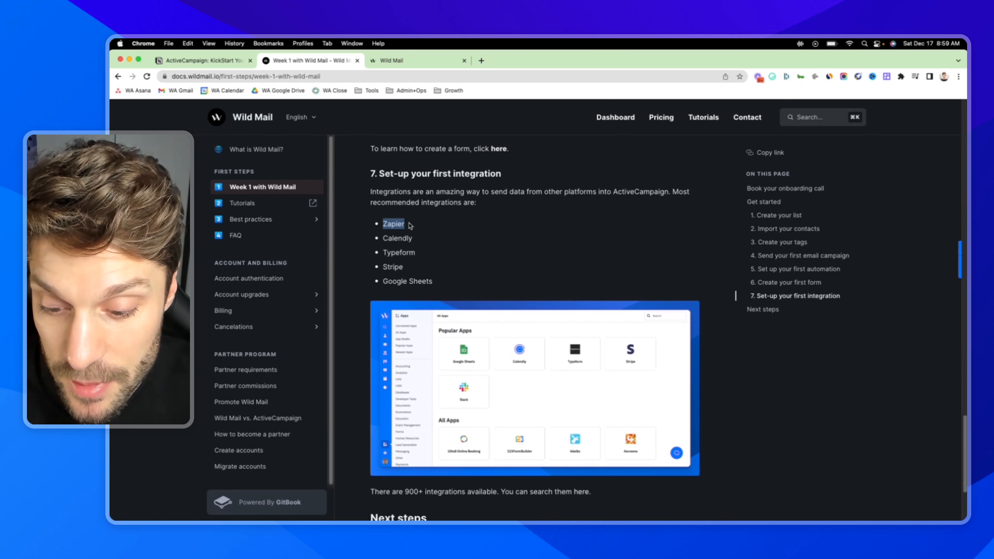
click(423, 232)
scroll(562, 444, down, 1)
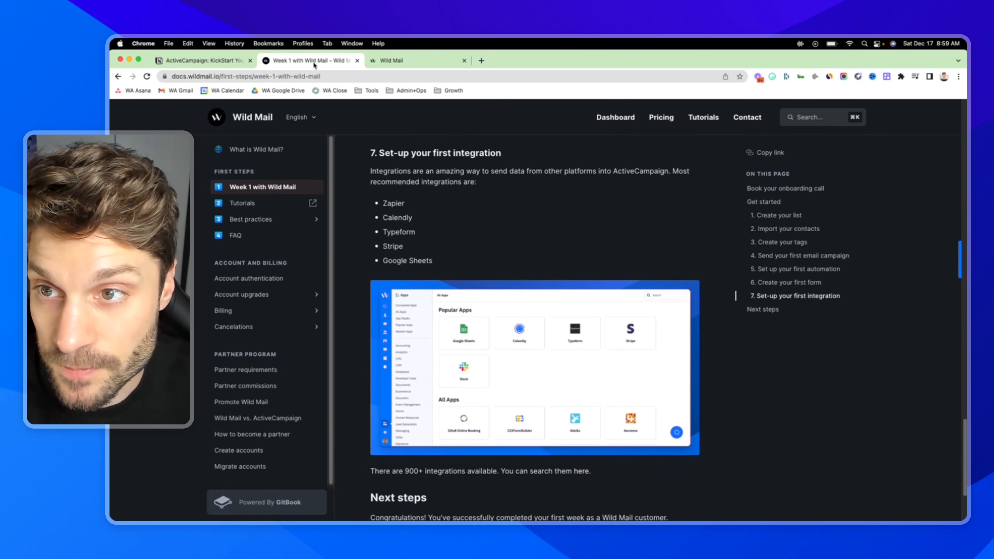
Switch to the Wild Mail account, review the integrations that can be added in its settings, and close the list
click(404, 63)
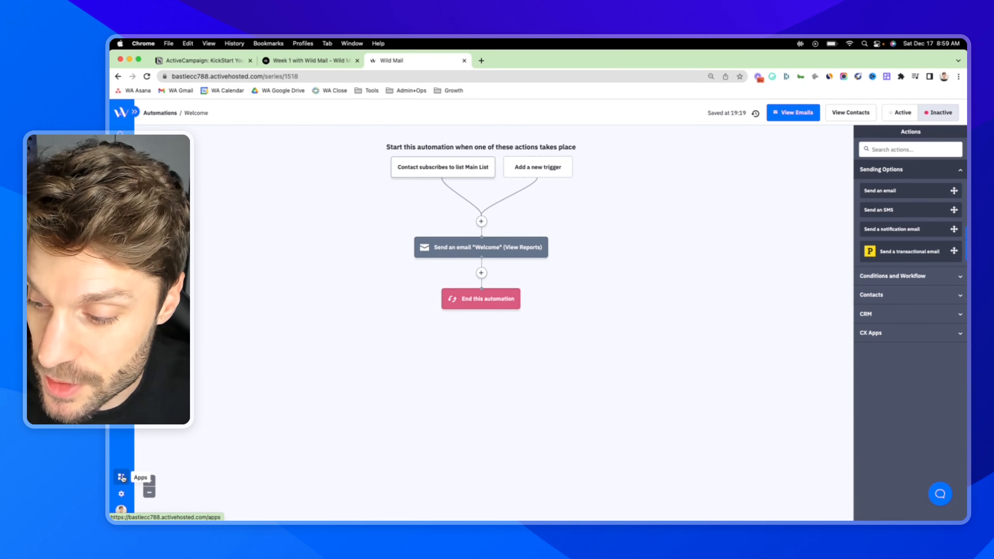
click(123, 495)
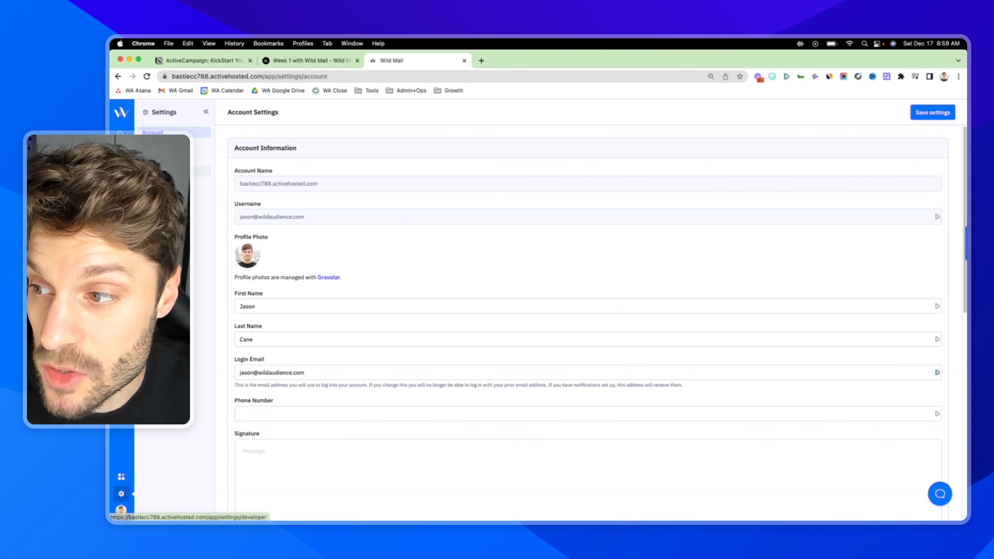
click(176, 184)
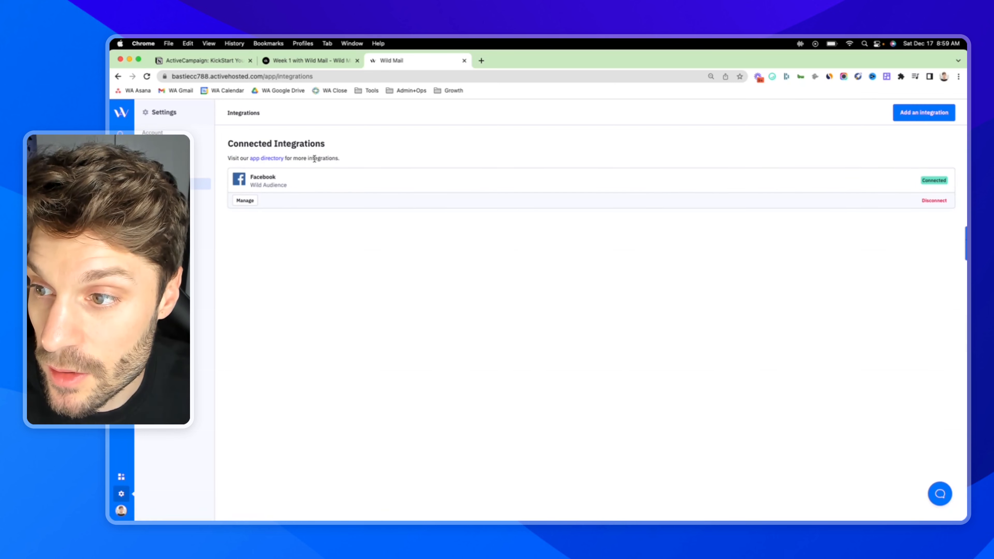
click(931, 117)
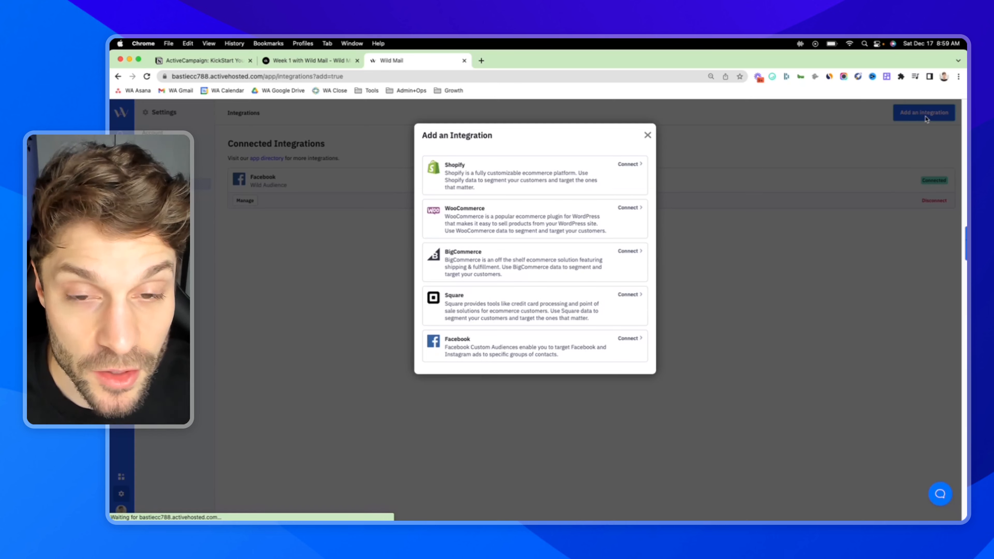
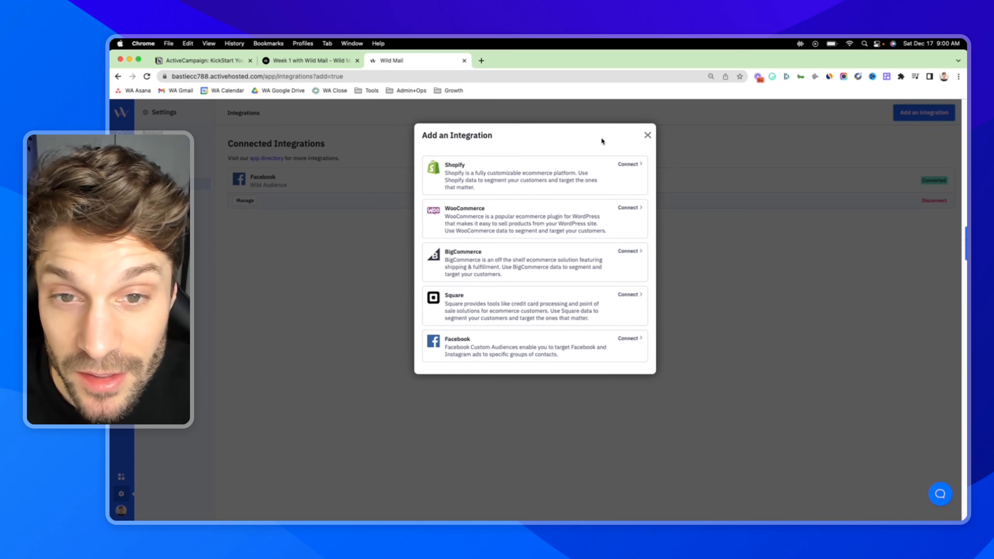
click(648, 135)
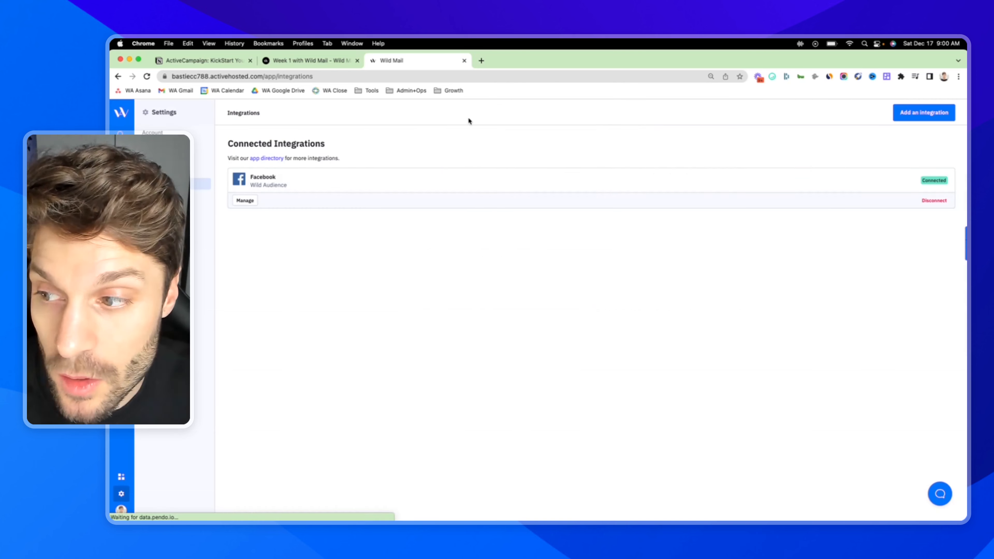
Open the Apps directory and browse the popular apps and the full list of available apps
click(122, 478)
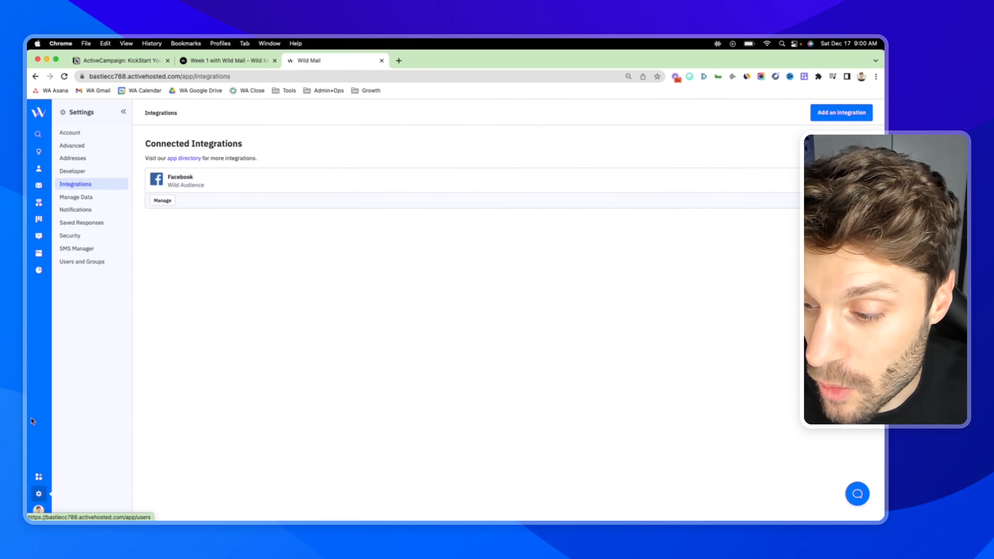
click(39, 479)
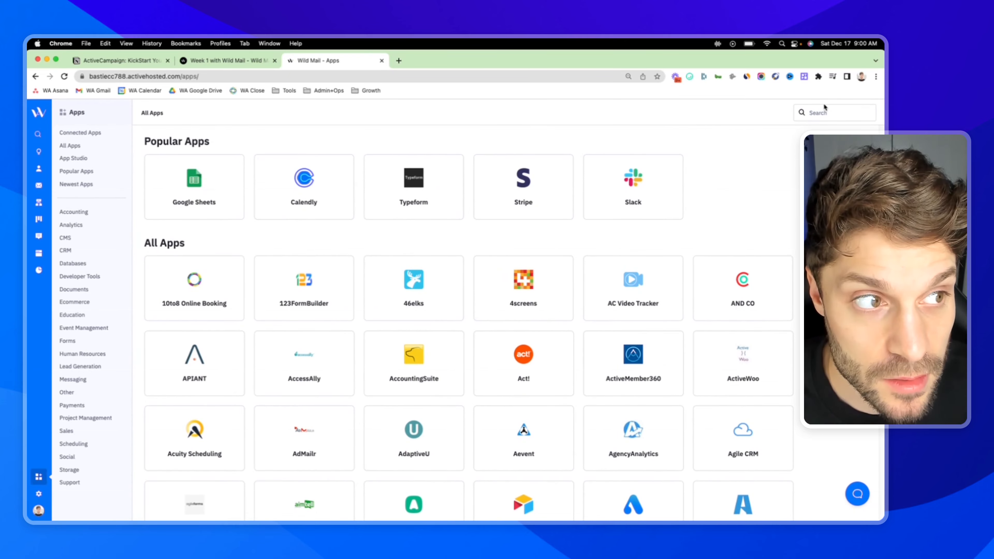
scroll(557, 245, down, 20)
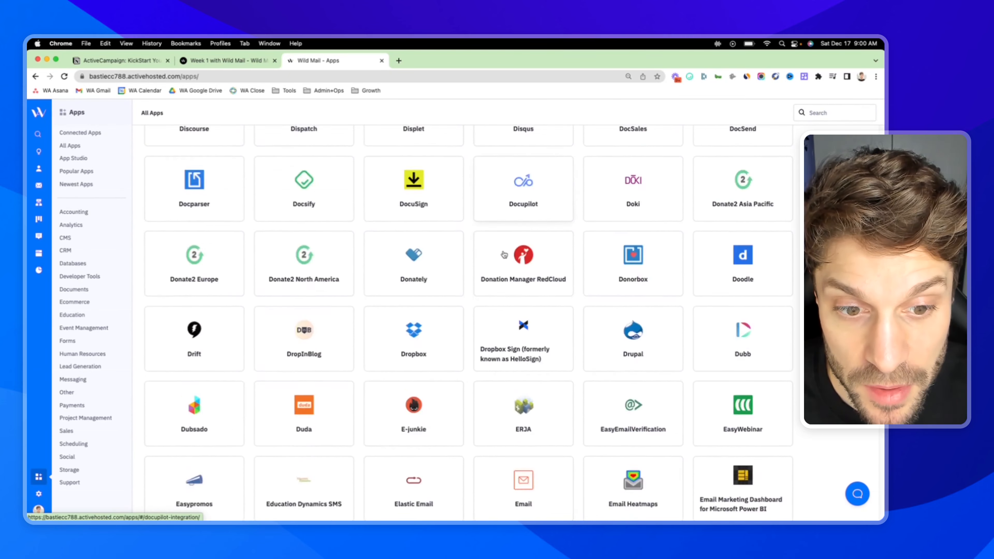
scroll(497, 252, down, 20)
scroll(494, 250, up, 20)
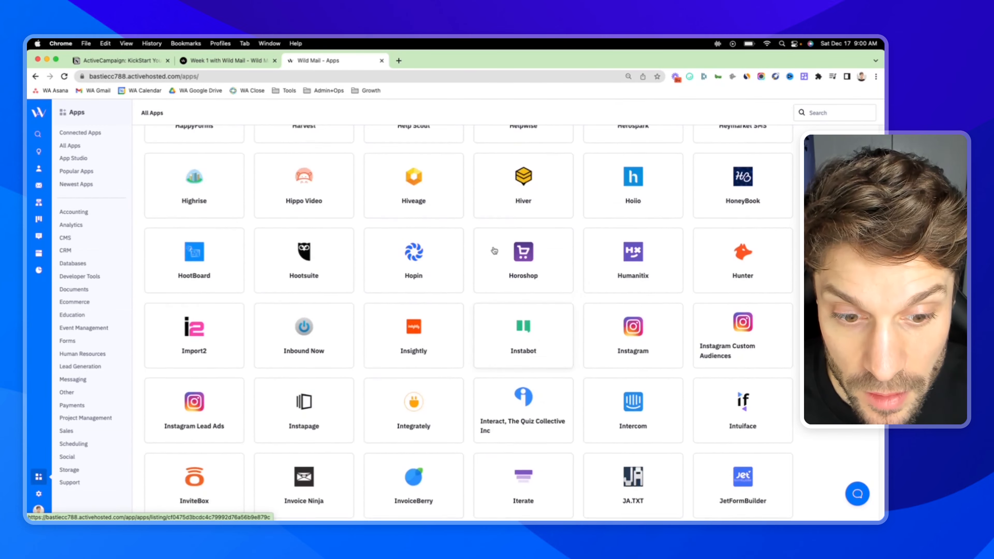
scroll(492, 249, up, 20)
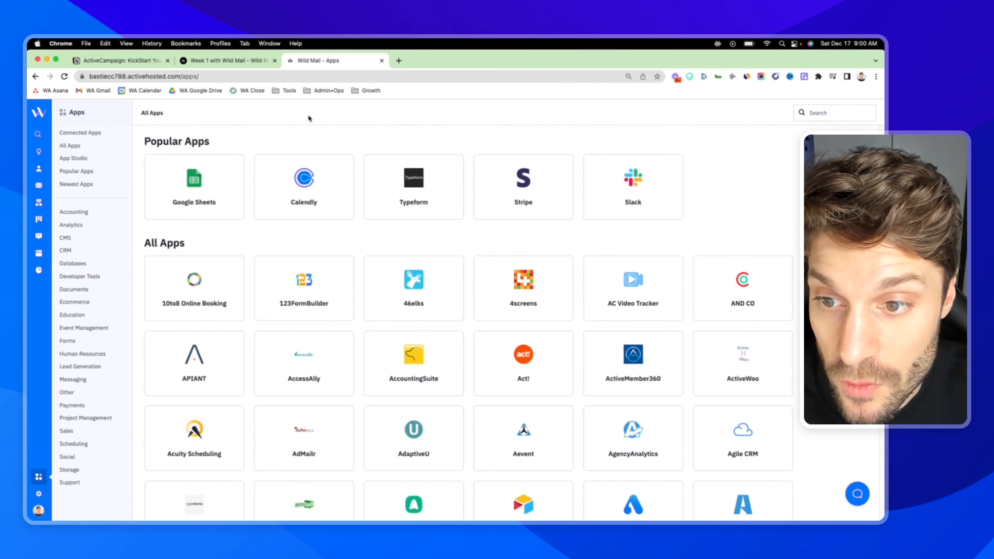
Refer to Zapier in the guide, switch to Zapier and create a new Zap with ActiveCampaign as the trigger app
click(253, 61)
double_click(311, 204)
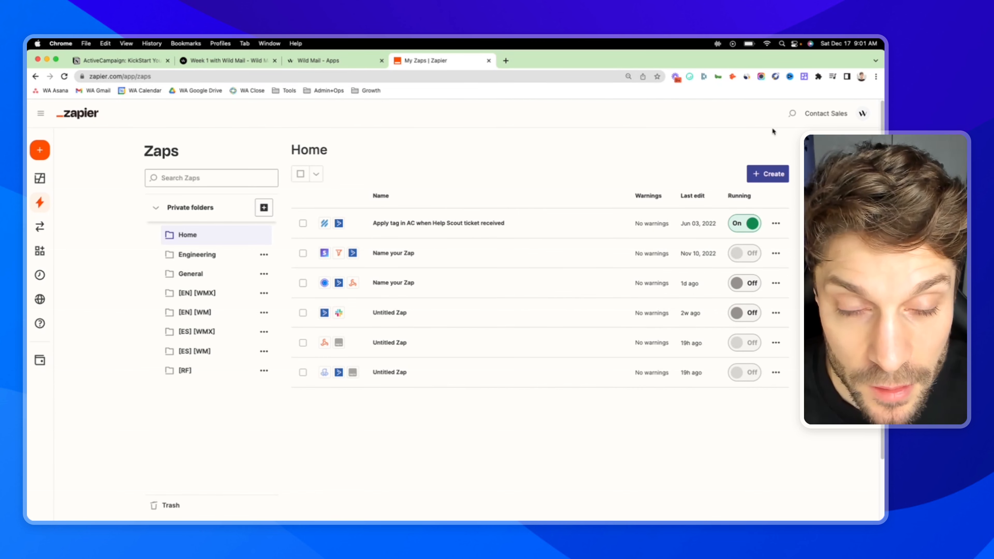
click(762, 175)
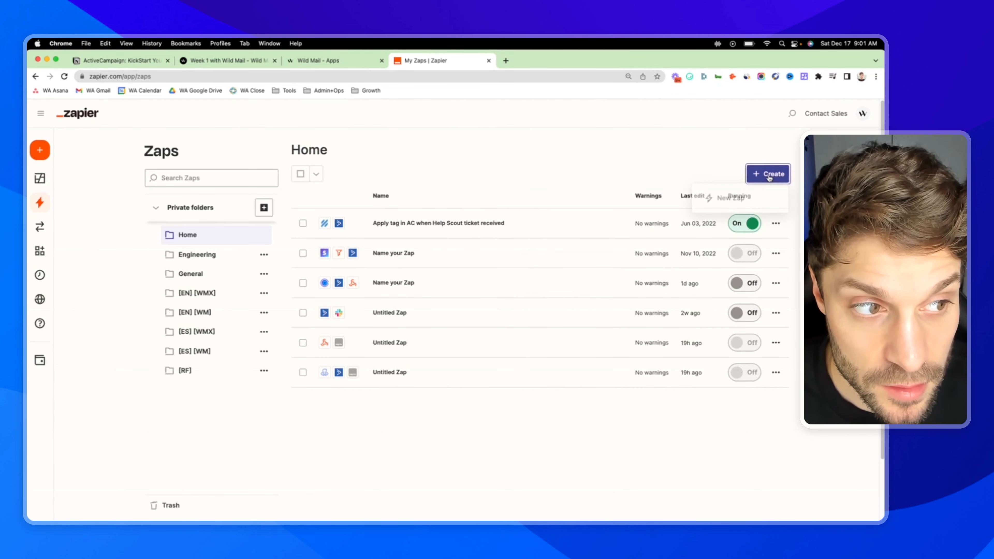
click(730, 199)
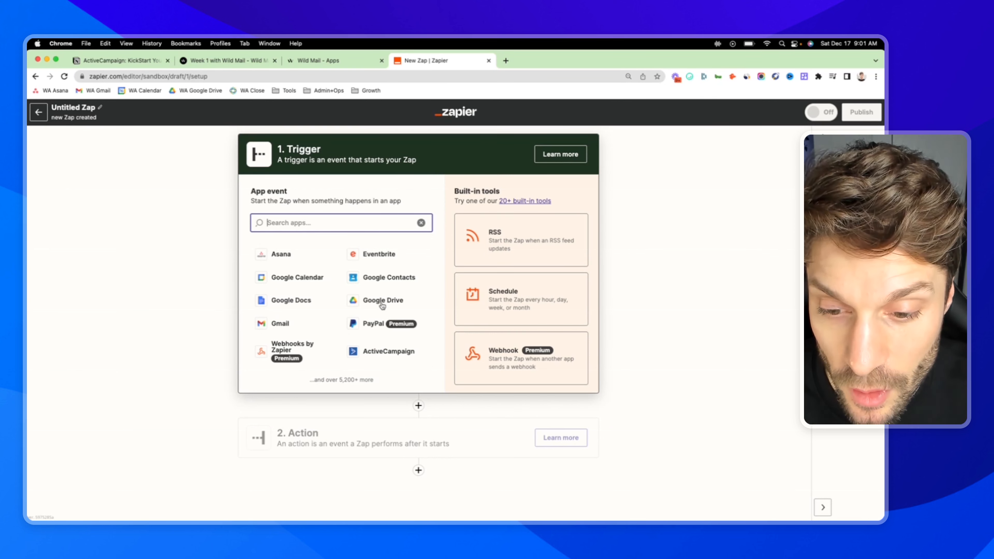
click(388, 351)
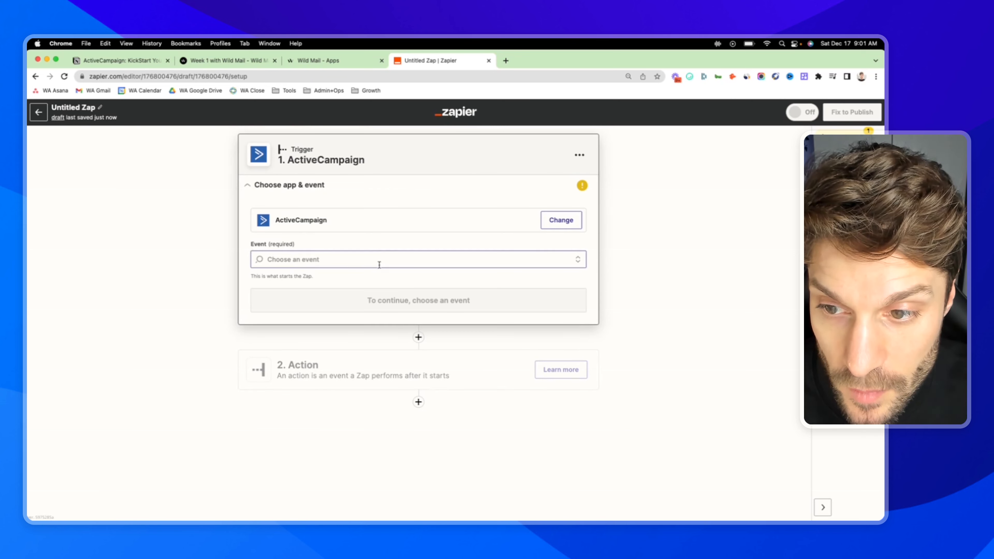
Look through the ActiveCampaign trigger events and set the Zap's event to New Contact Added to List
click(361, 258)
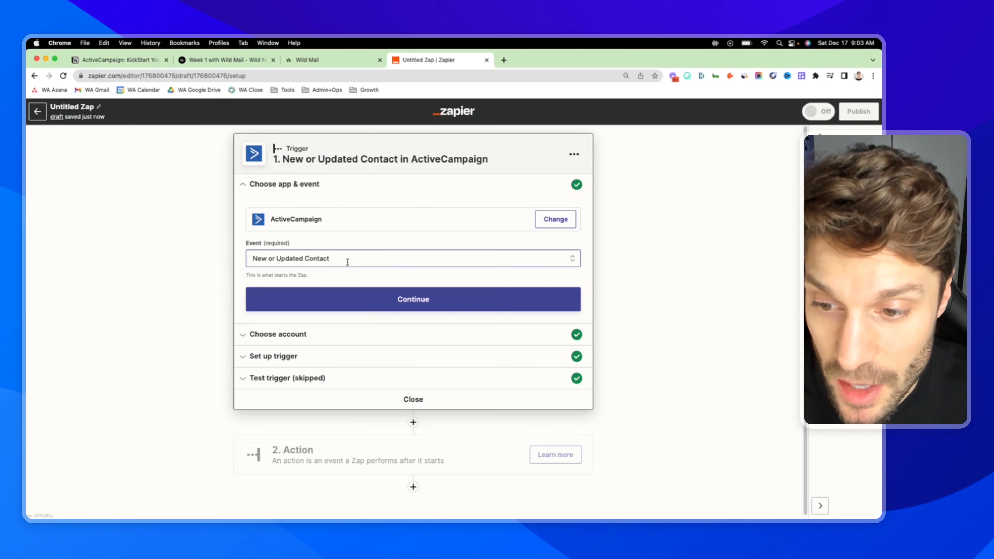
click(347, 258)
scroll(346, 313, down, 5)
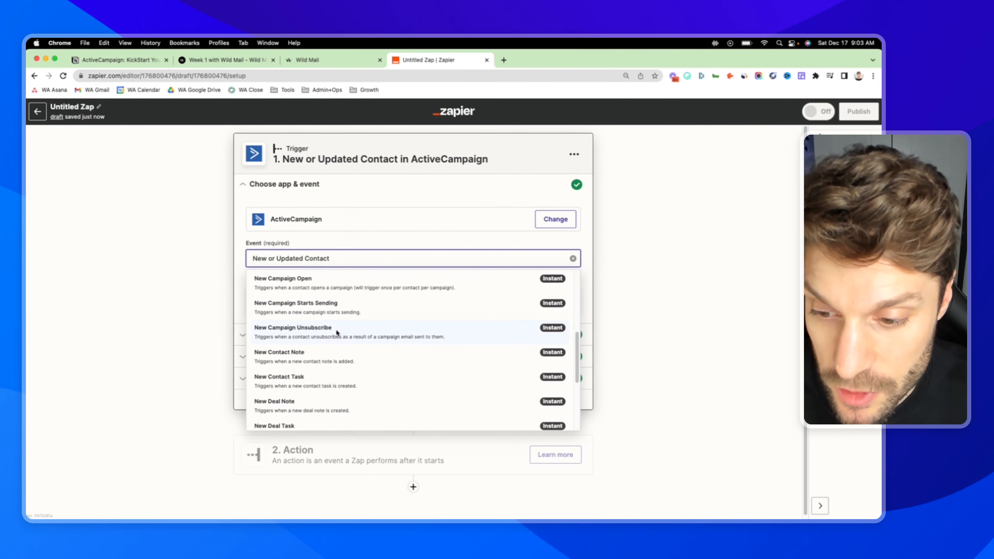
scroll(310, 314, down, 5)
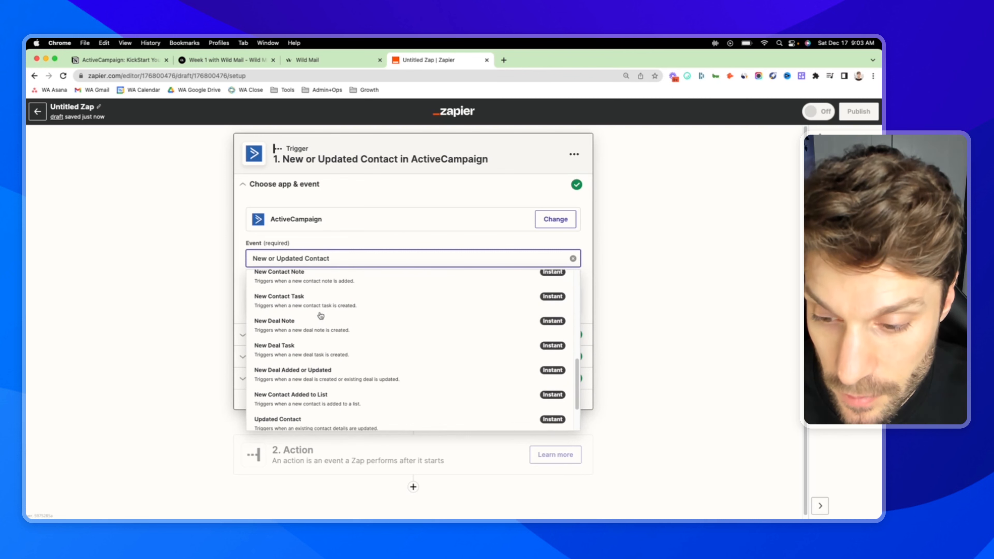
click(340, 349)
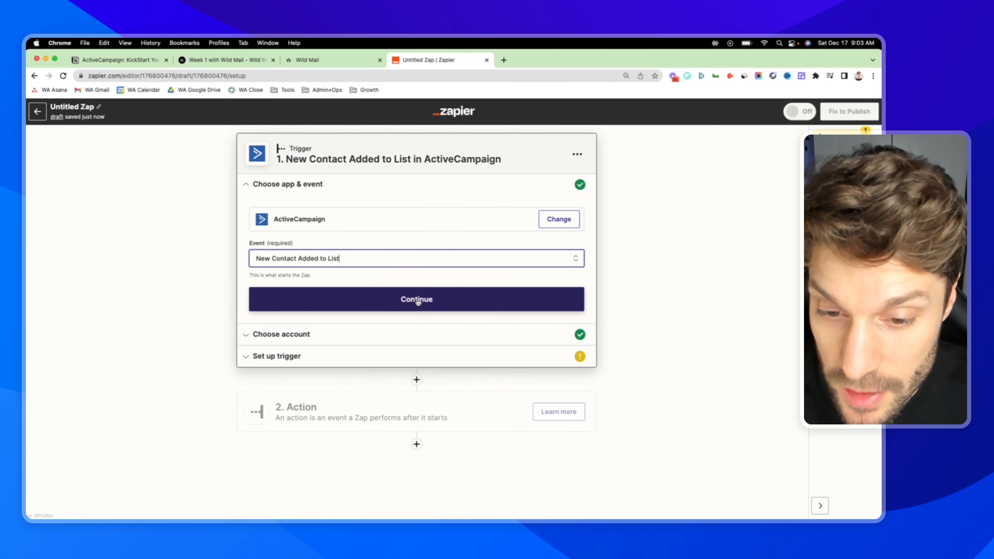
Confirm the trigger event and show the ActiveCampaign accounts available for the trigger
click(417, 302)
click(368, 244)
click(391, 245)
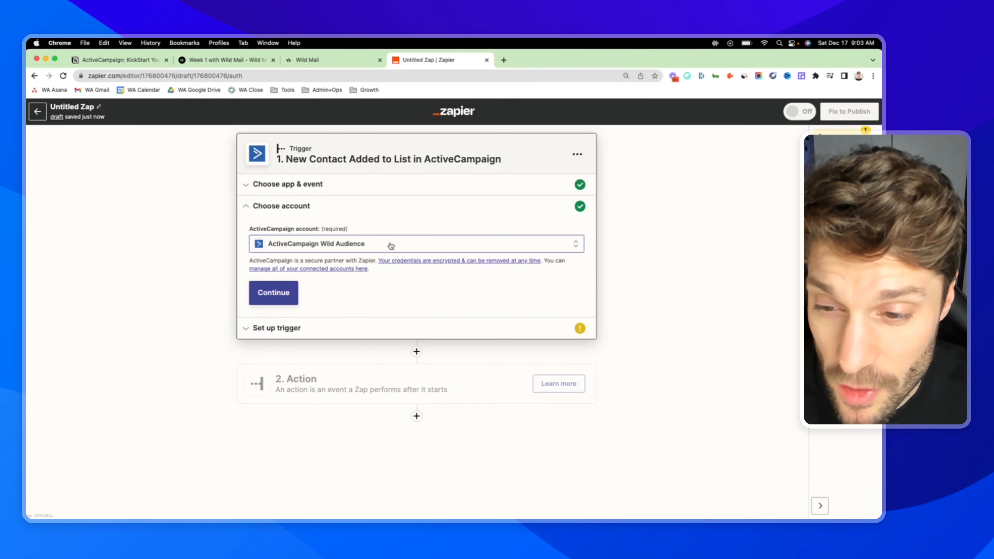
click(382, 246)
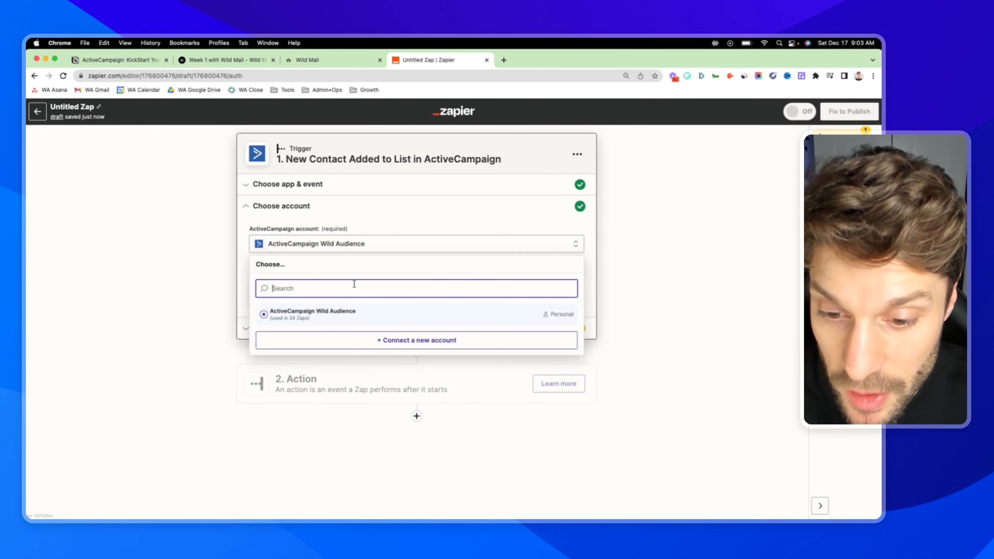
Check the API URL and API Key fields for connecting a new ActiveCampaign account, view the Wild Mail account settings, and return to the Zap
click(423, 341)
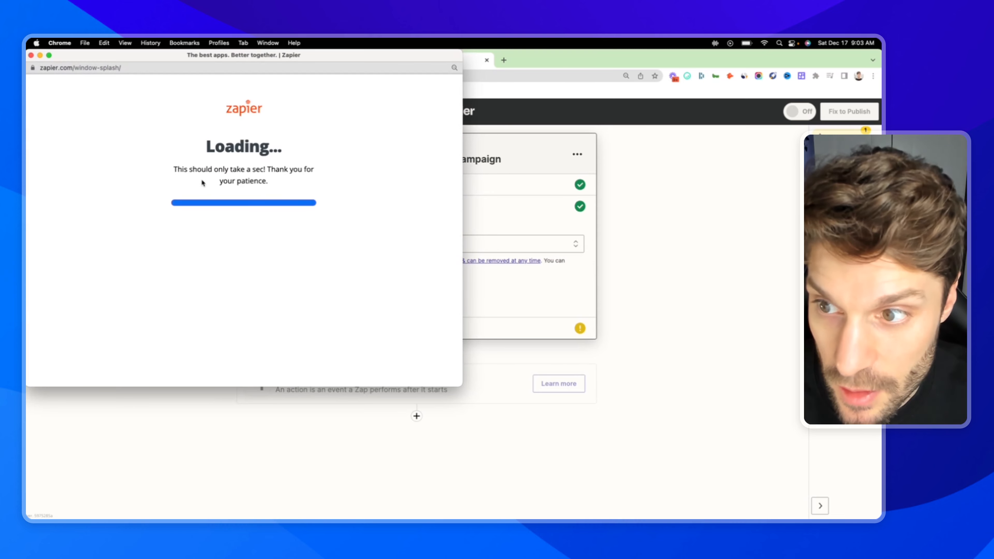
drag(259, 50, 452, 92)
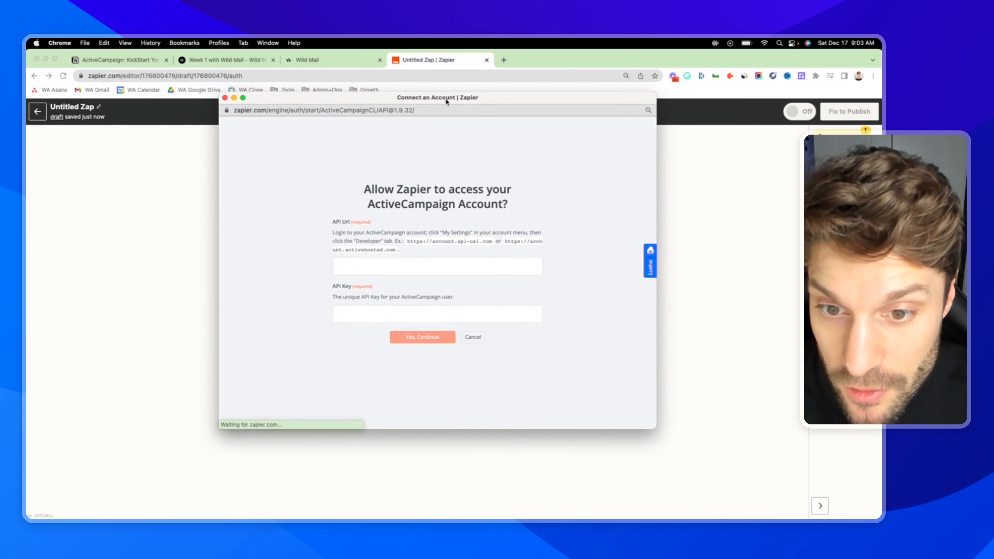
drag(329, 221, 345, 222)
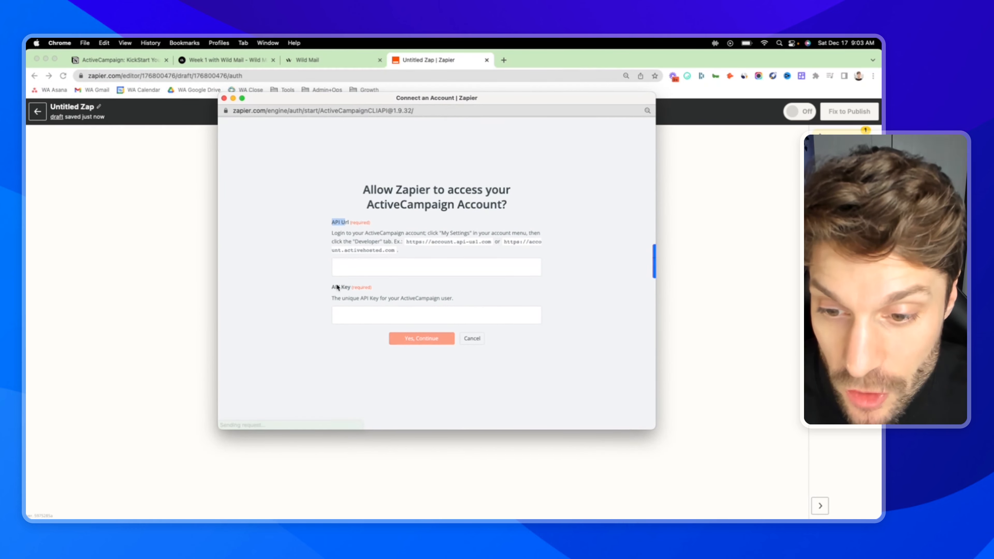
click(301, 61)
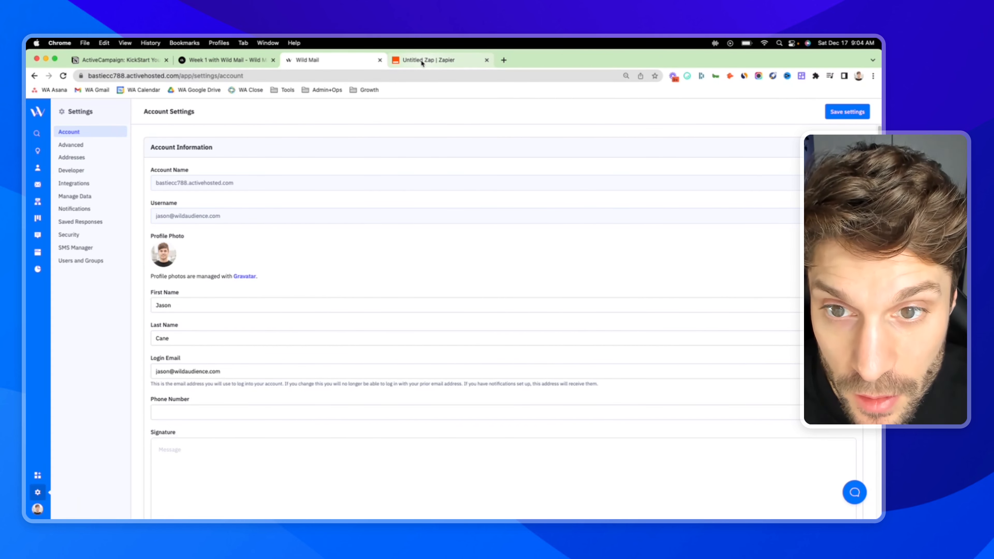
click(428, 62)
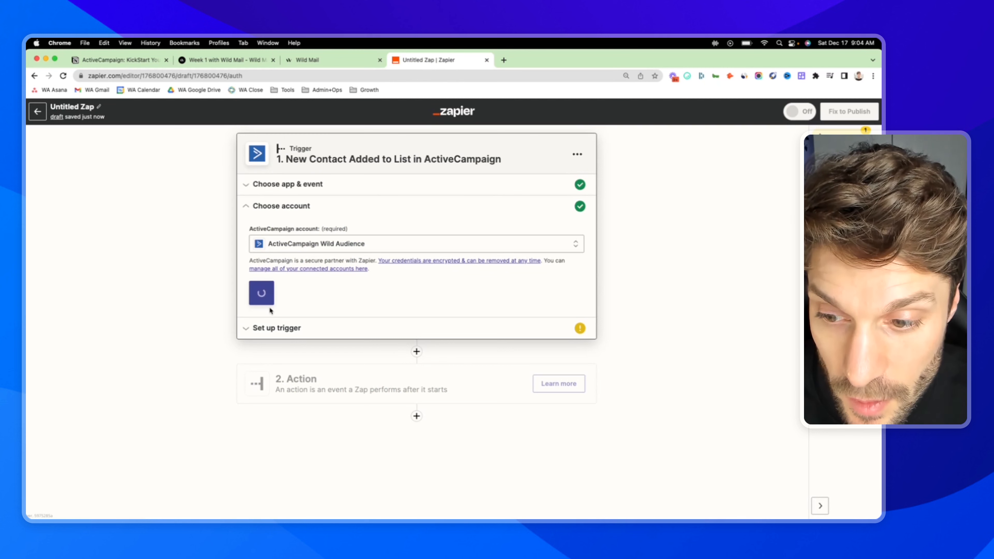
Confirm the ActiveCampaign Wild Audience account for the trigger and set its list to Main List
click(343, 245)
click(317, 315)
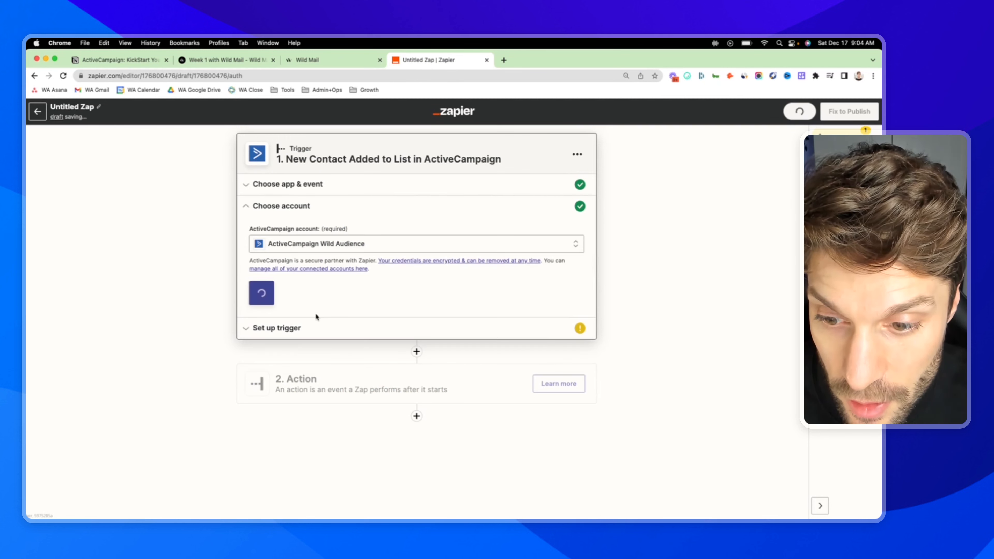
click(281, 293)
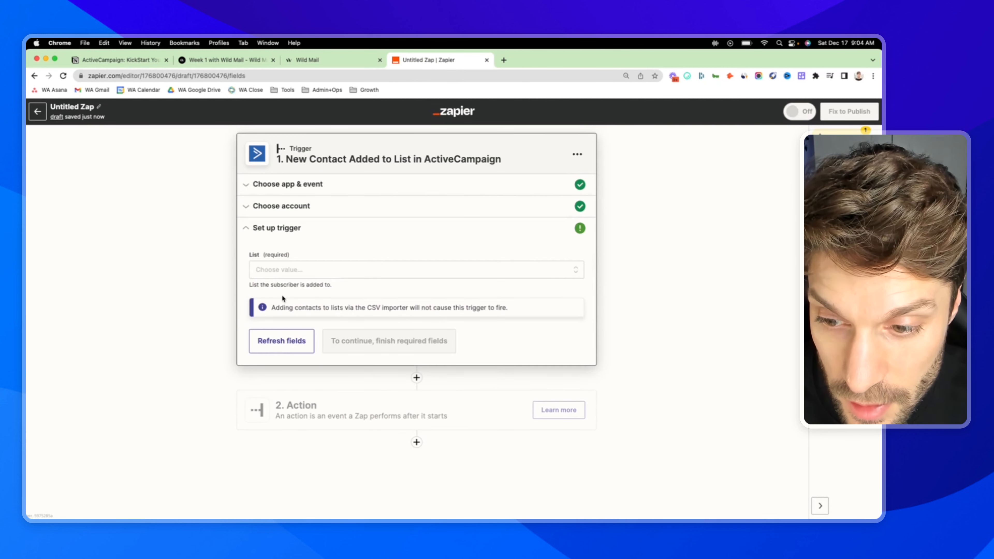
click(304, 274)
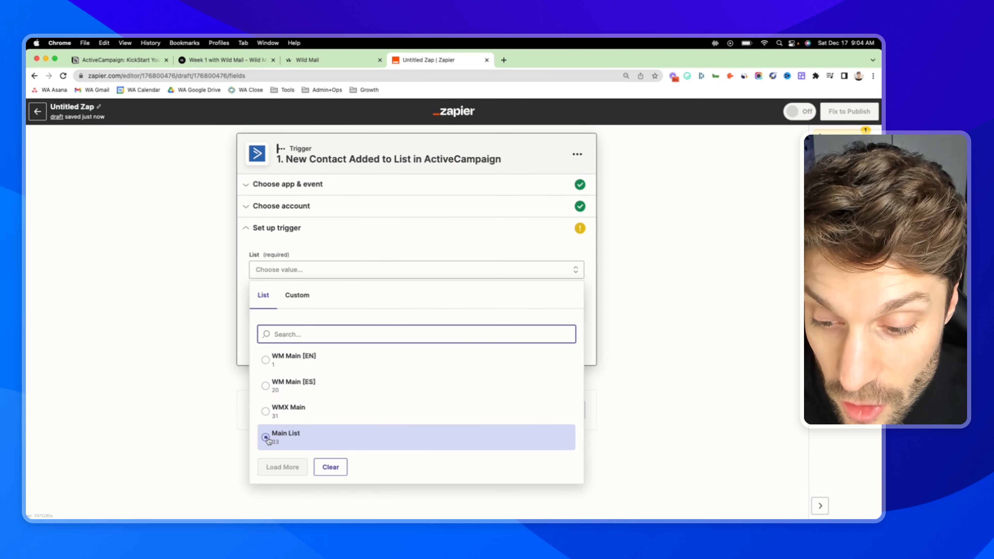
click(266, 437)
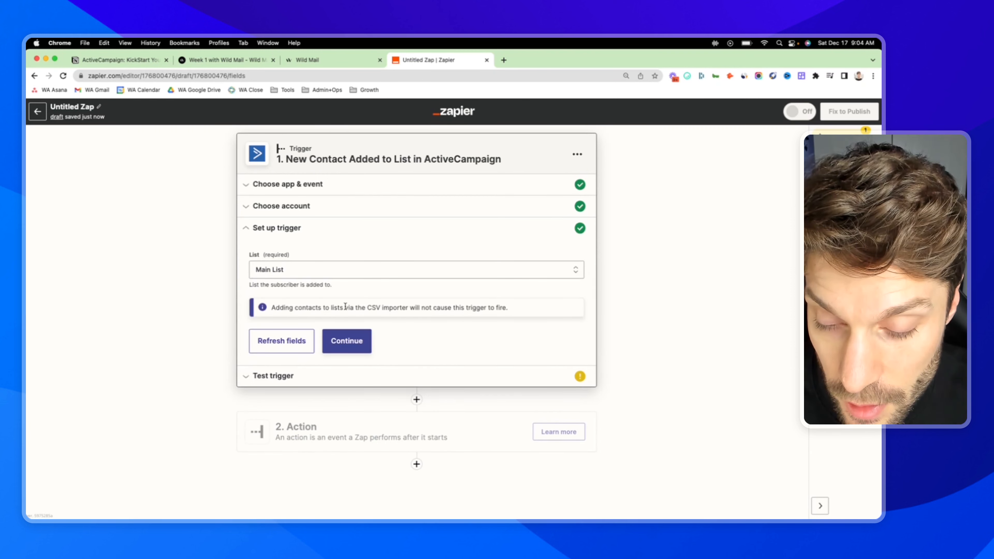
click(348, 340)
Switch to Wild Mail, start adding a contact, and fill in a test first name, last name and email
click(323, 60)
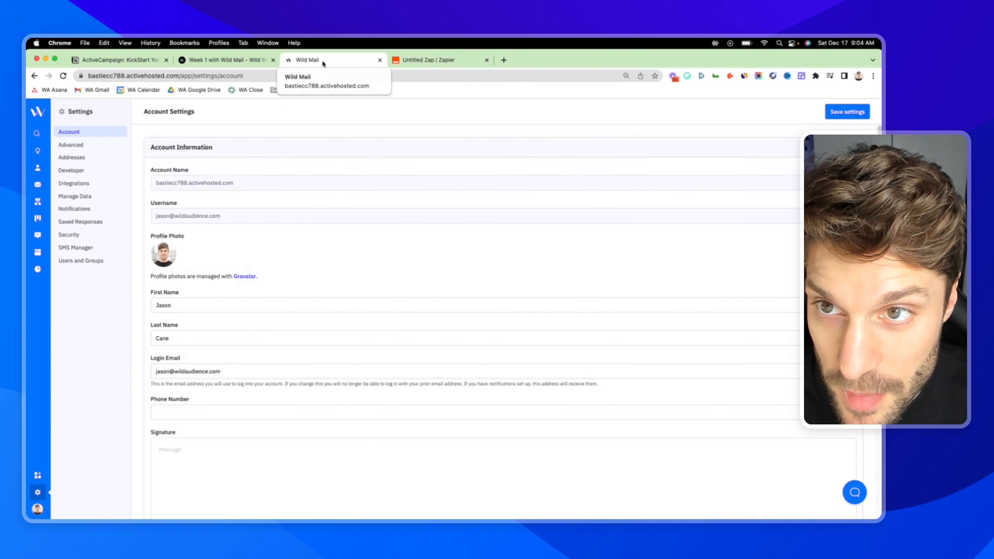
click(39, 169)
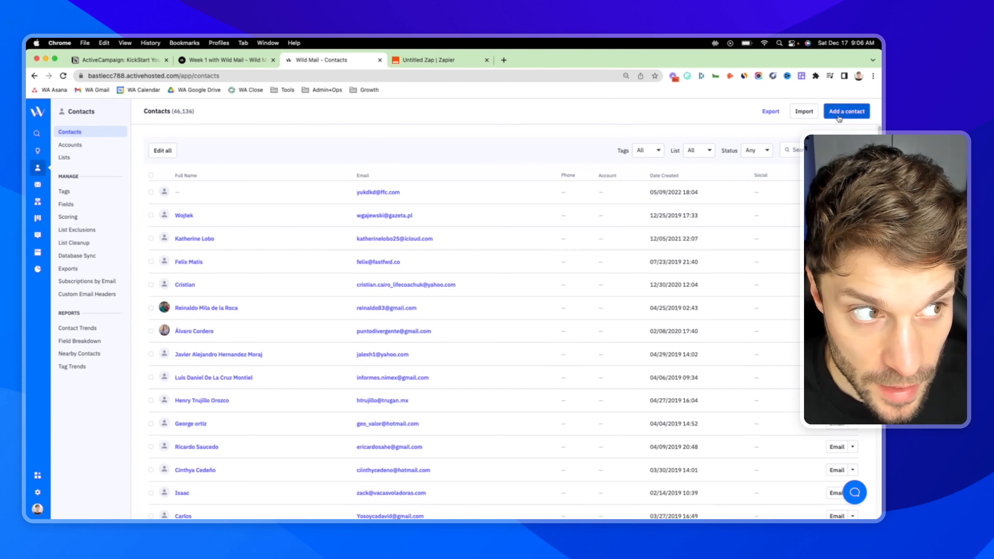
click(838, 115)
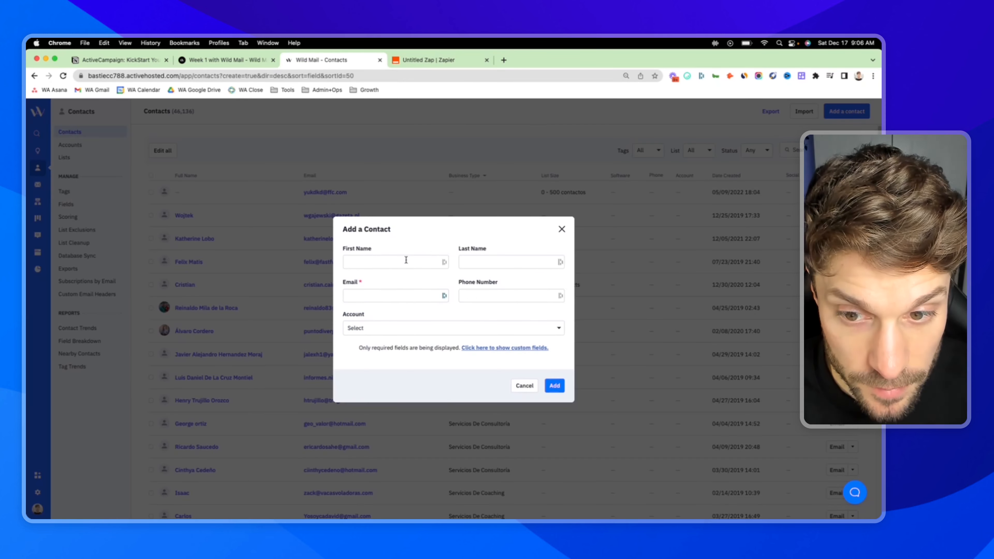
click(400, 265)
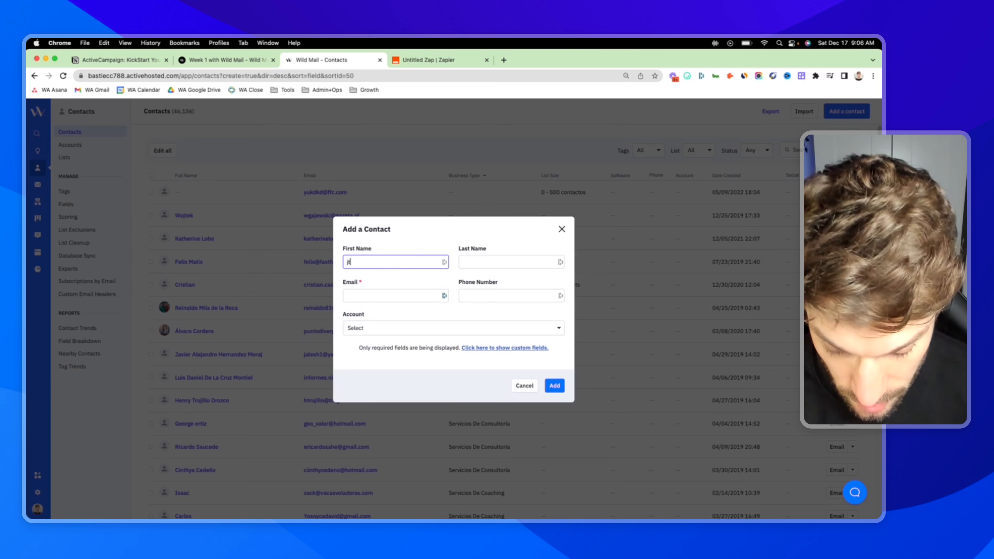
key(Tab)
text(t)
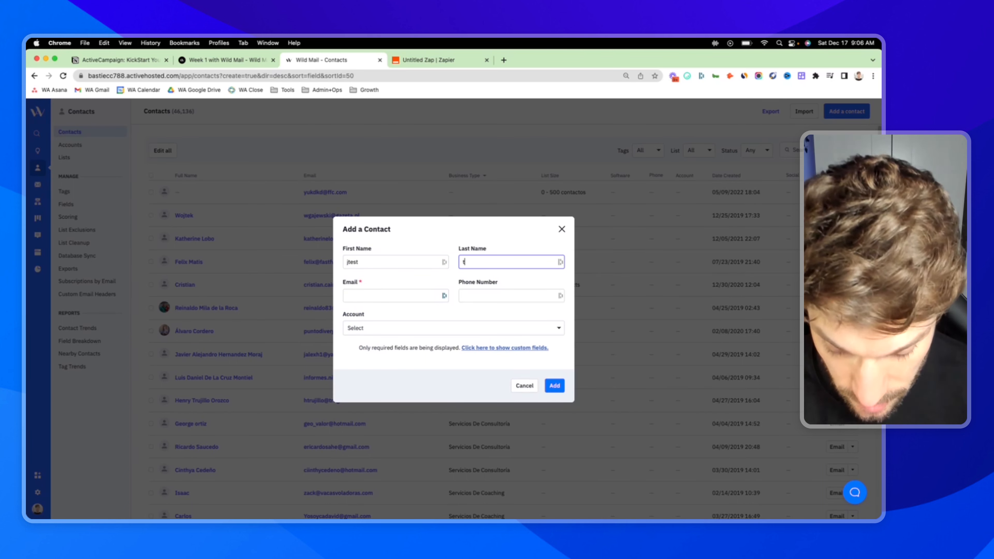
text(est)
key(Tab)
key(super+v)
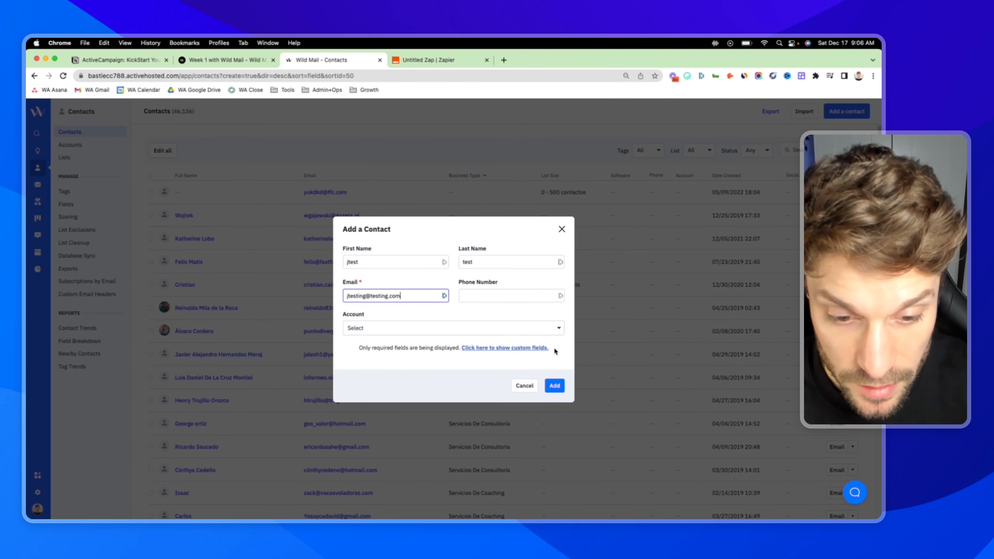
Create the test contact and add it to Main List
click(554, 386)
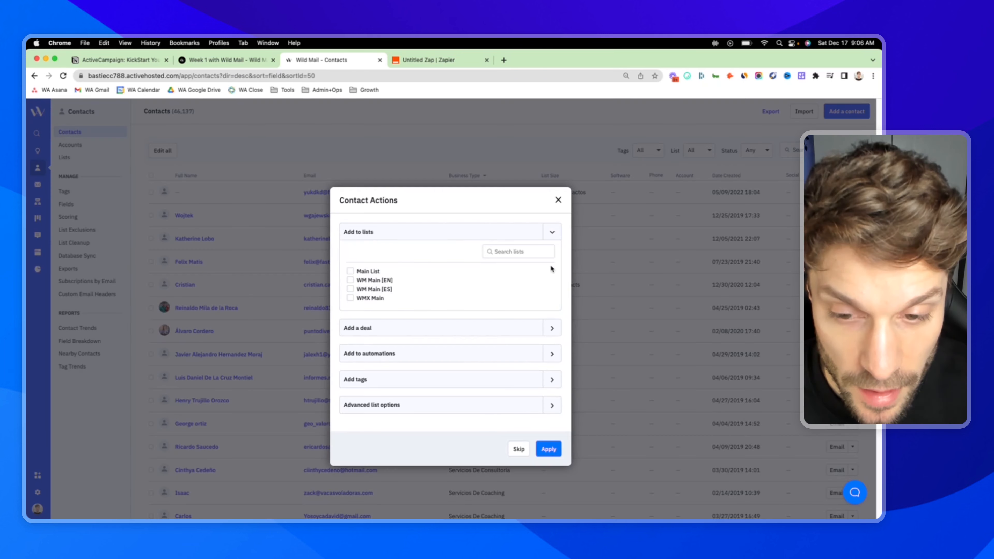
click(351, 271)
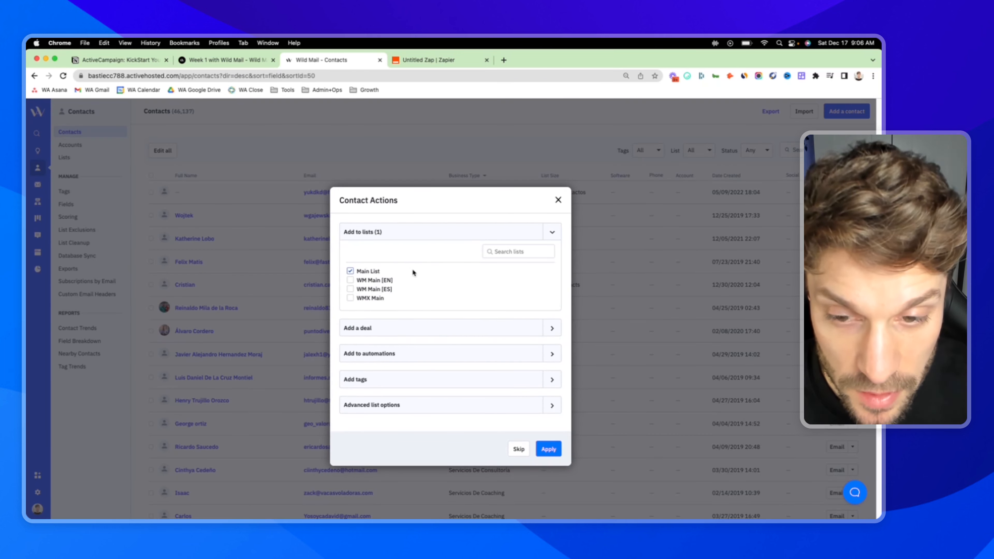
click(550, 449)
Return to Zapier, test the trigger, review the fields of the retrieved contact, and continue to the action
click(429, 59)
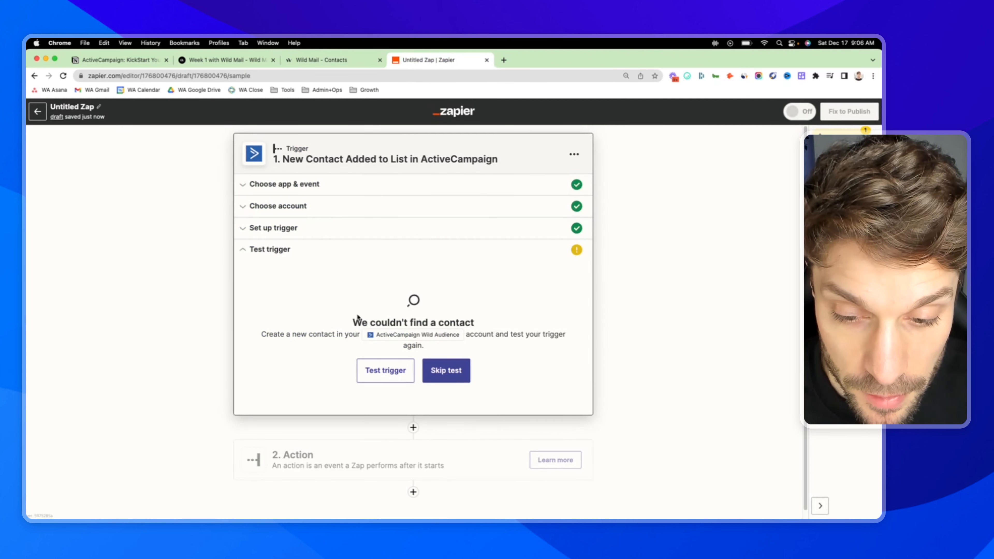
click(385, 371)
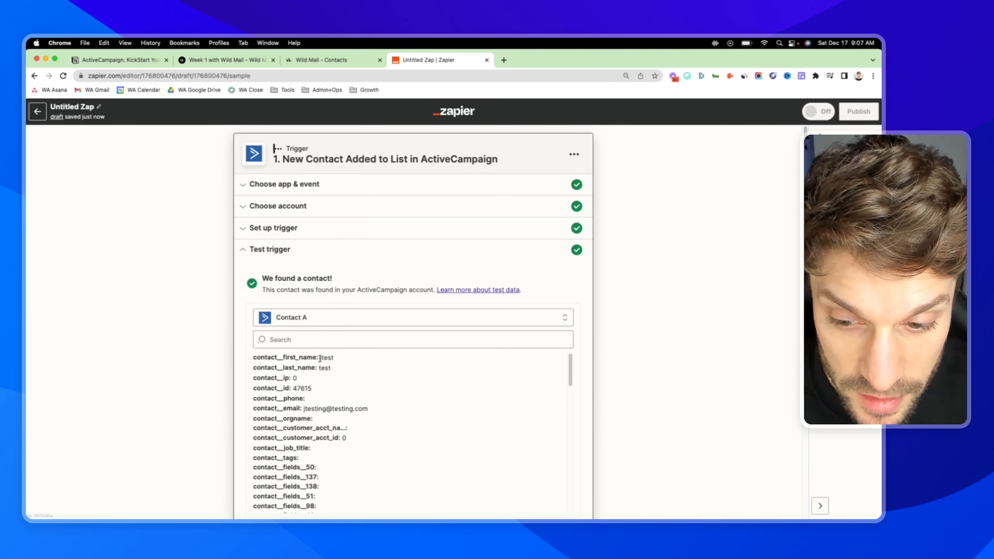
drag(320, 358, 382, 340)
scroll(408, 337, down, 2)
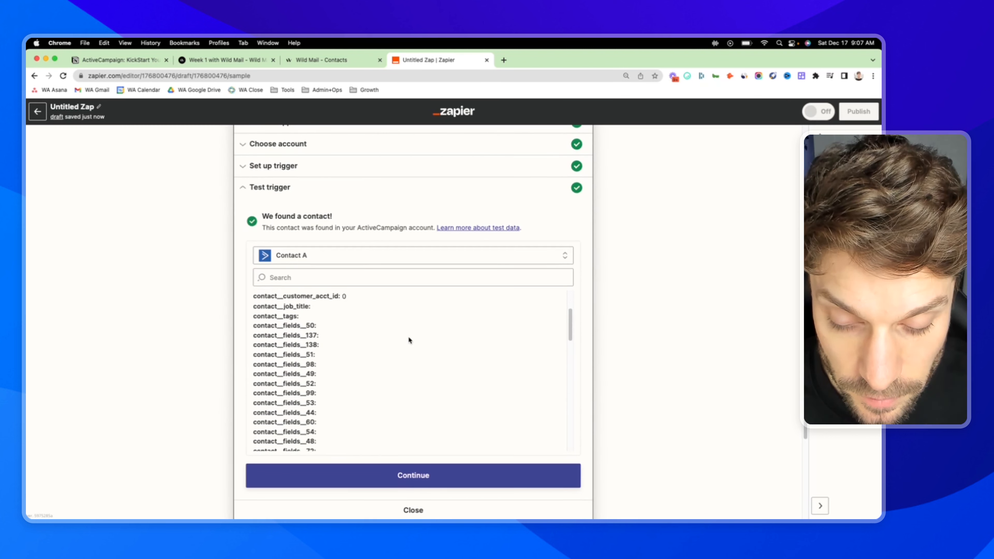
scroll(409, 340, down, 3)
click(423, 473)
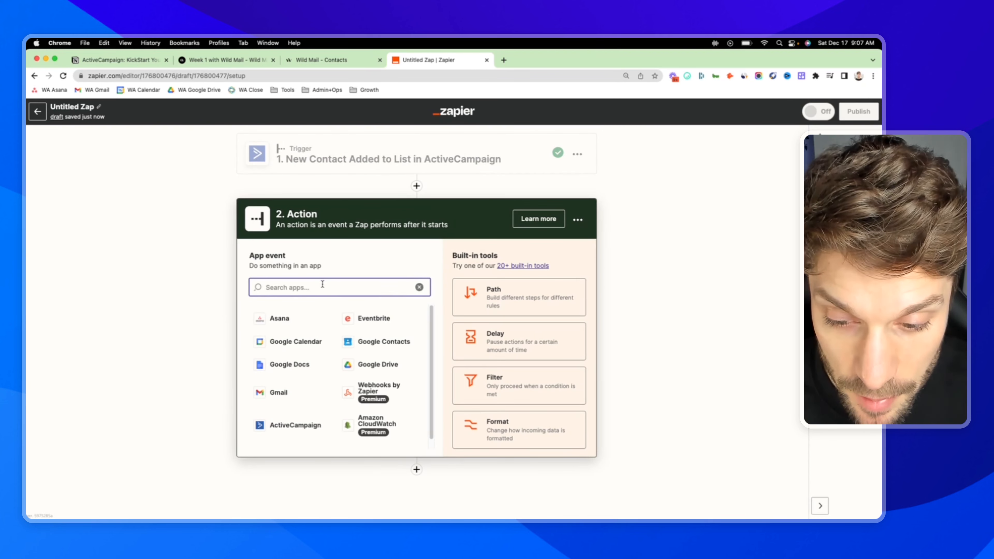
Set the Zap's action app to Slack with the event Send Channel Message
text(slack)
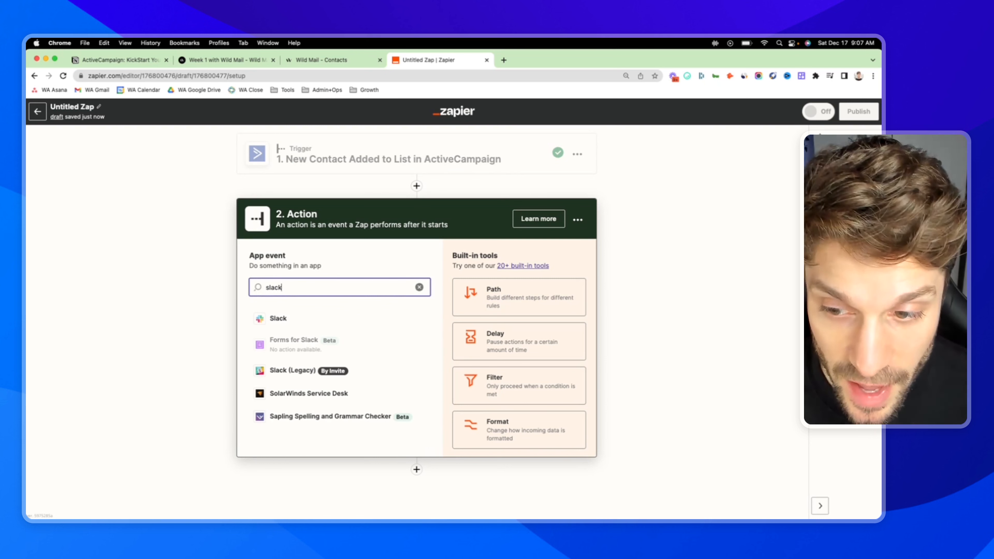
click(286, 317)
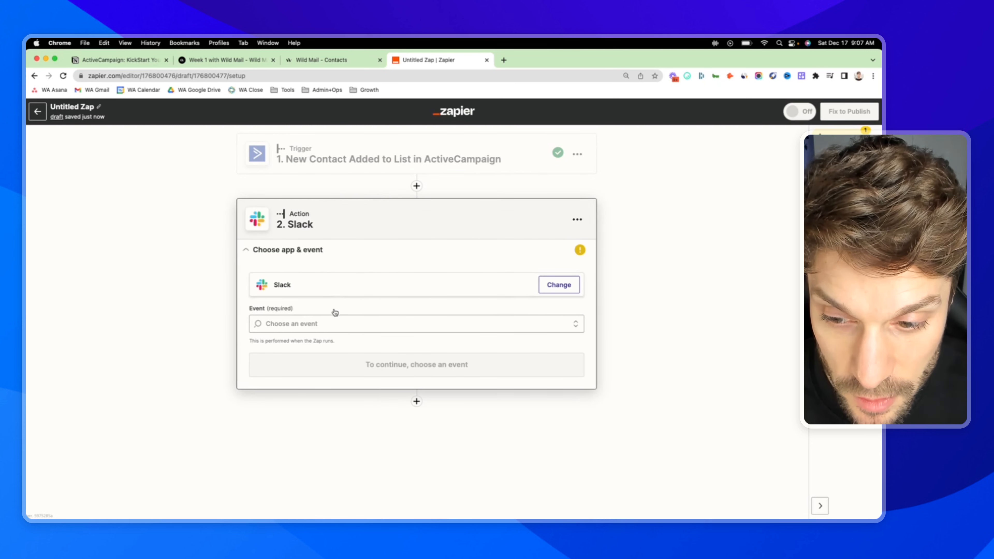
click(378, 324)
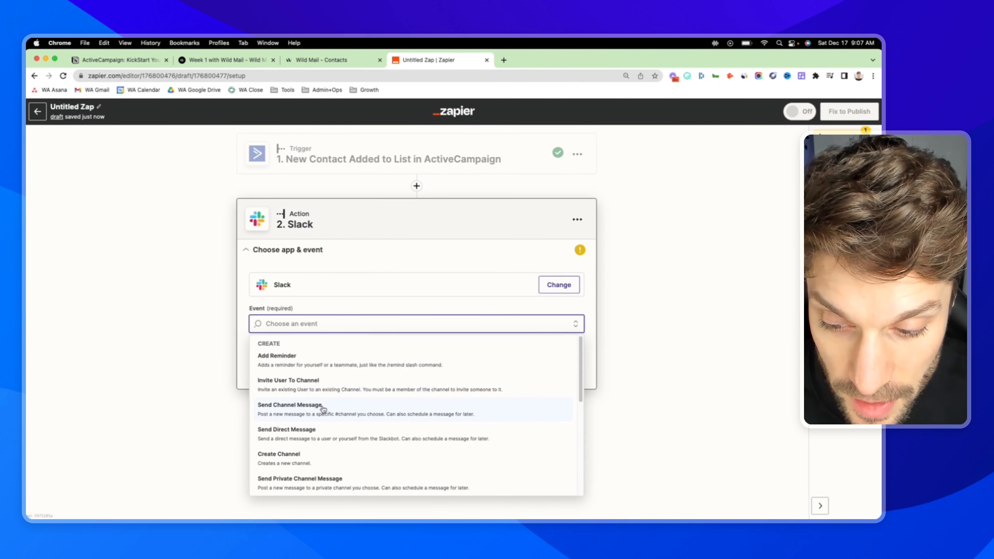
click(313, 411)
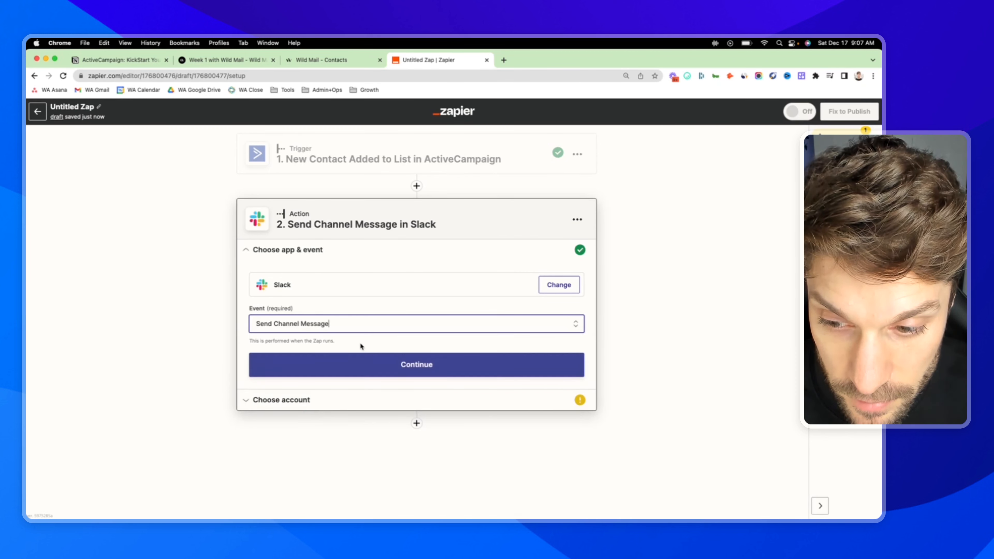
click(373, 361)
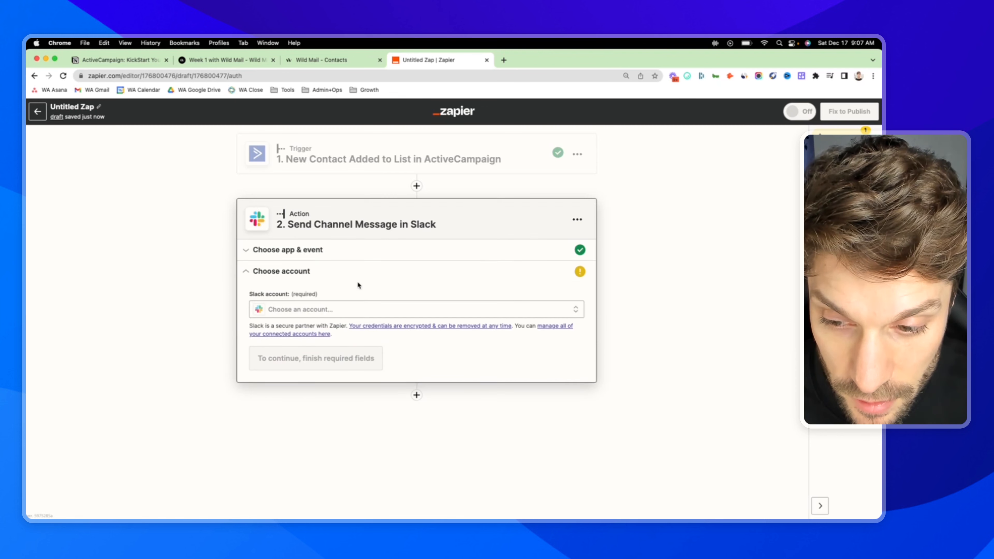
Choose the existing Wild Audience Slack account for the action and set the channel to sales
click(358, 310)
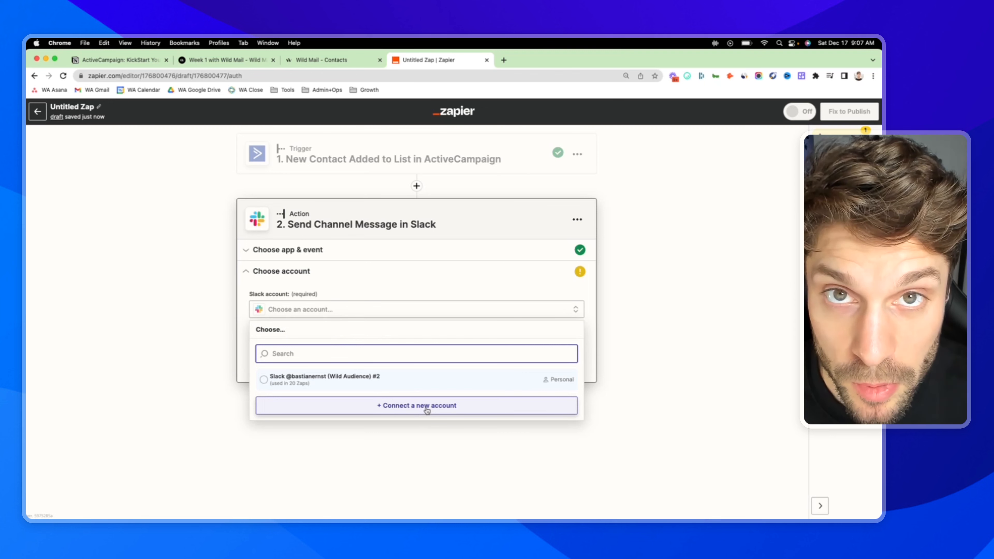
click(302, 378)
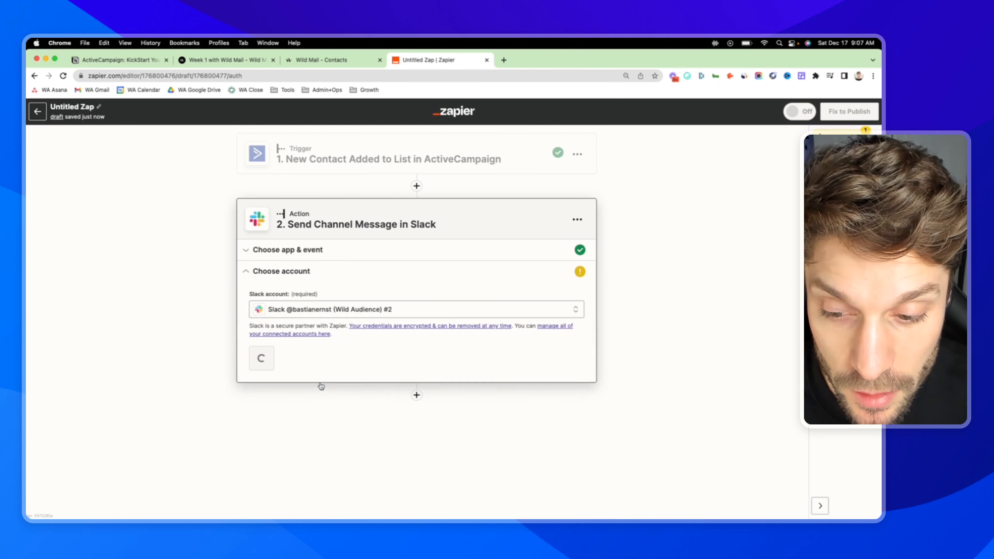
click(273, 358)
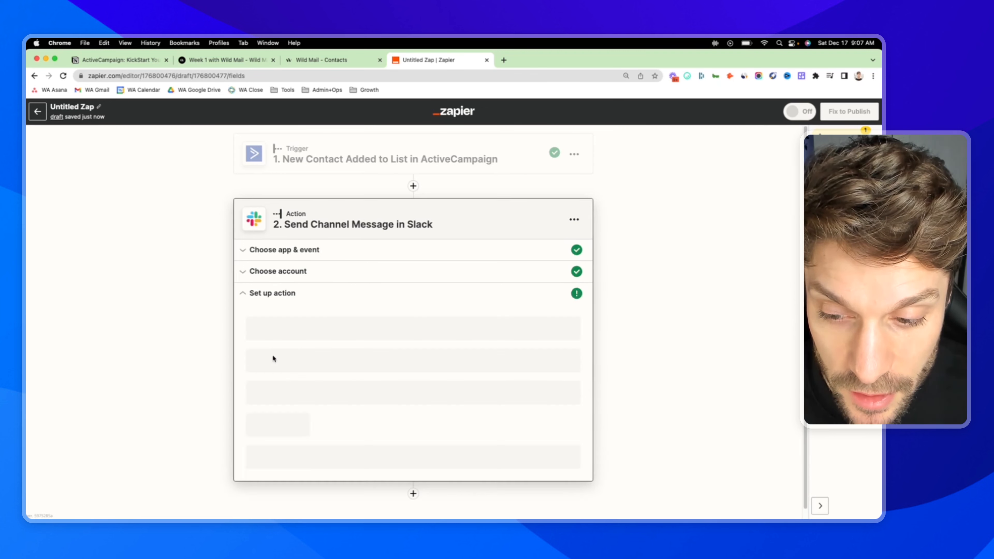
click(255, 294)
scroll(287, 279, down, 5)
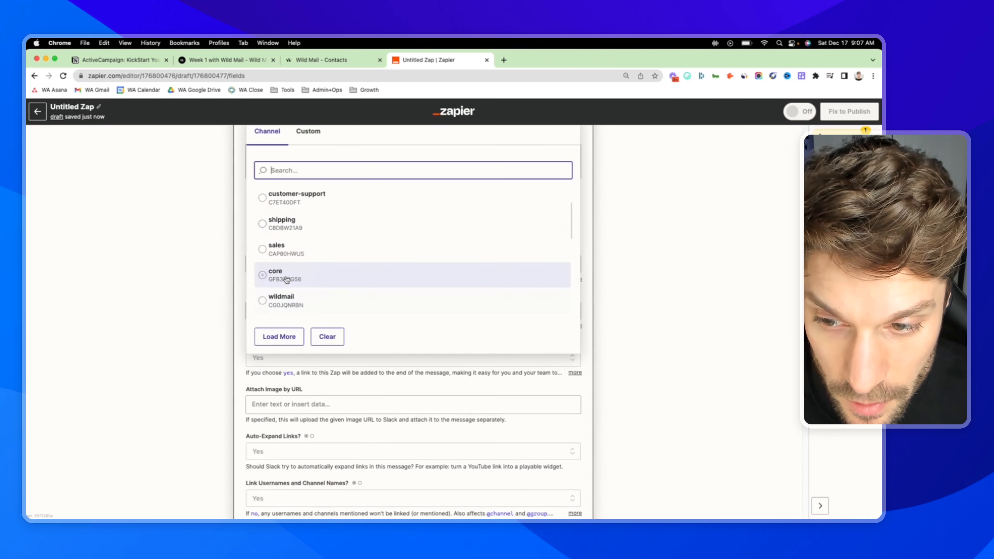
click(284, 251)
Enter "A new lead has subscribed!" as the Slack message text, followed by a line break
click(296, 299)
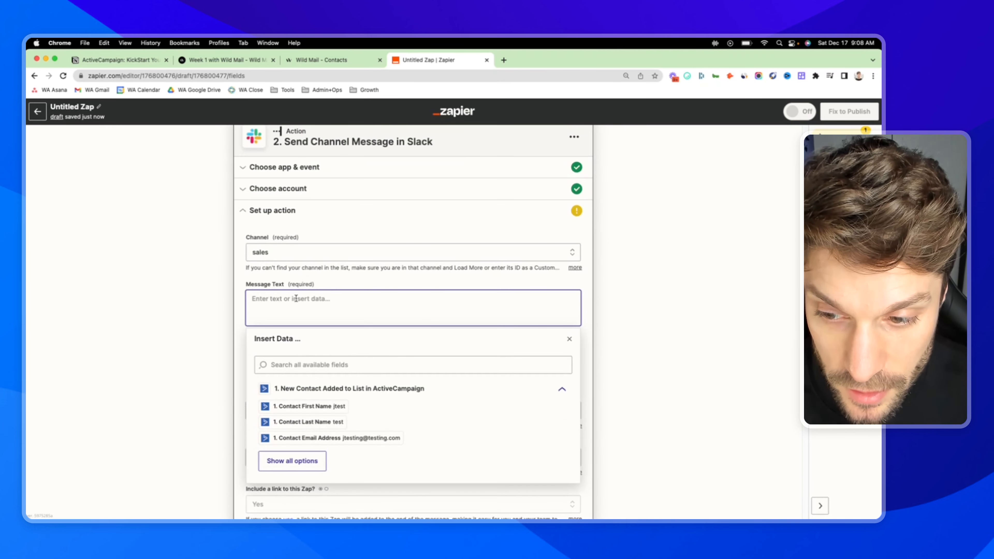
text(A New )
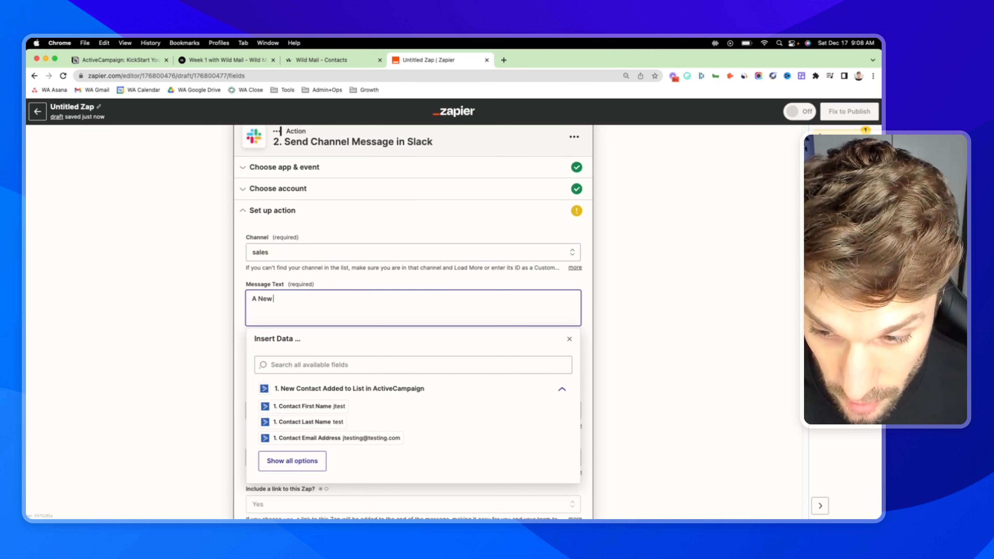
text(le)
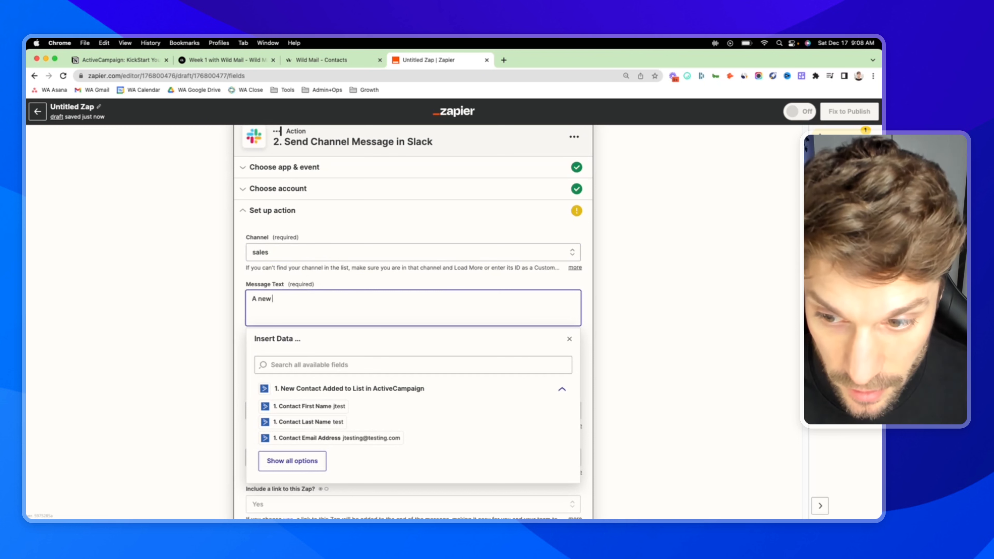
text(ad has sc)
key(BackSpace)
text(ubscribed!)
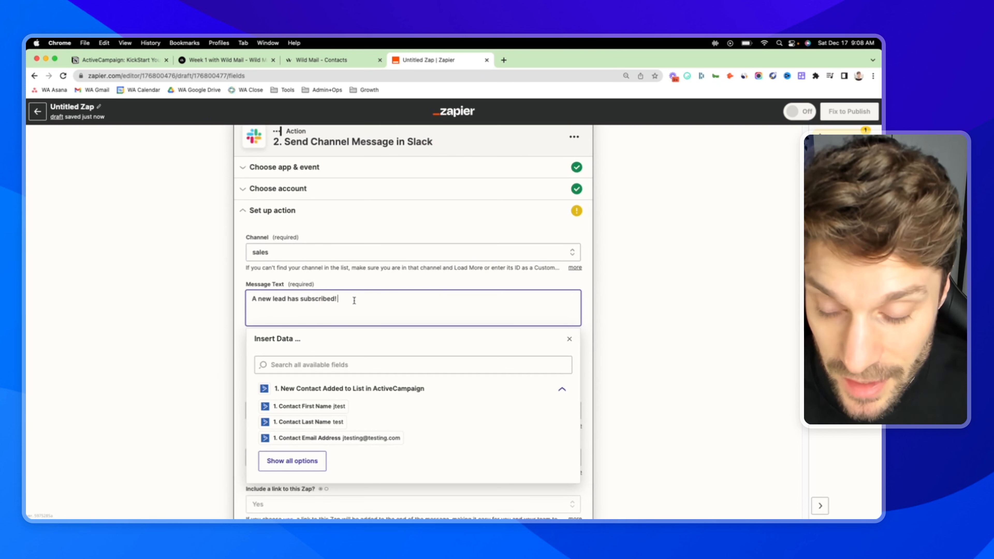
key(Return)
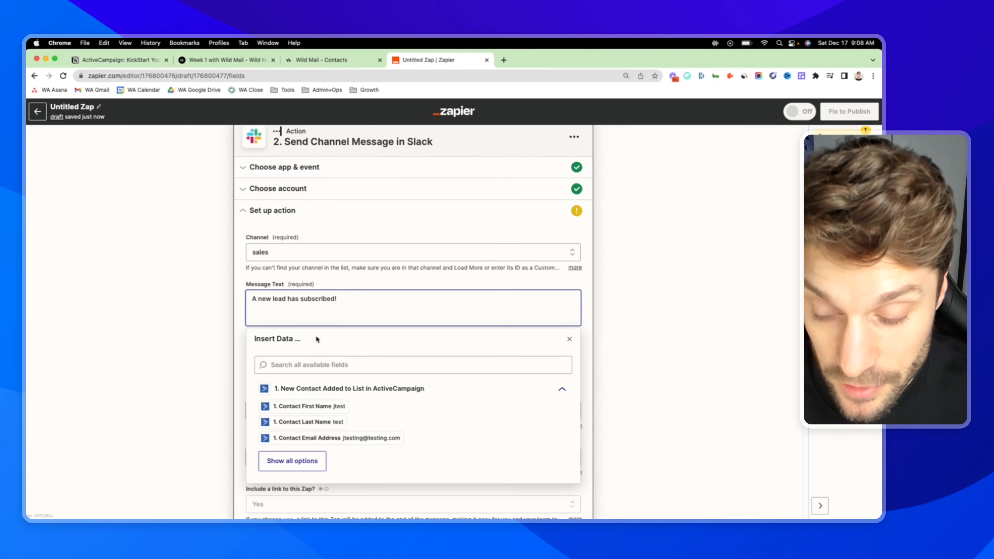
Insert the Contact First Name and Contact Last Name fields into the message, with Contact Email Address on the line below
scroll(334, 244, up, 3)
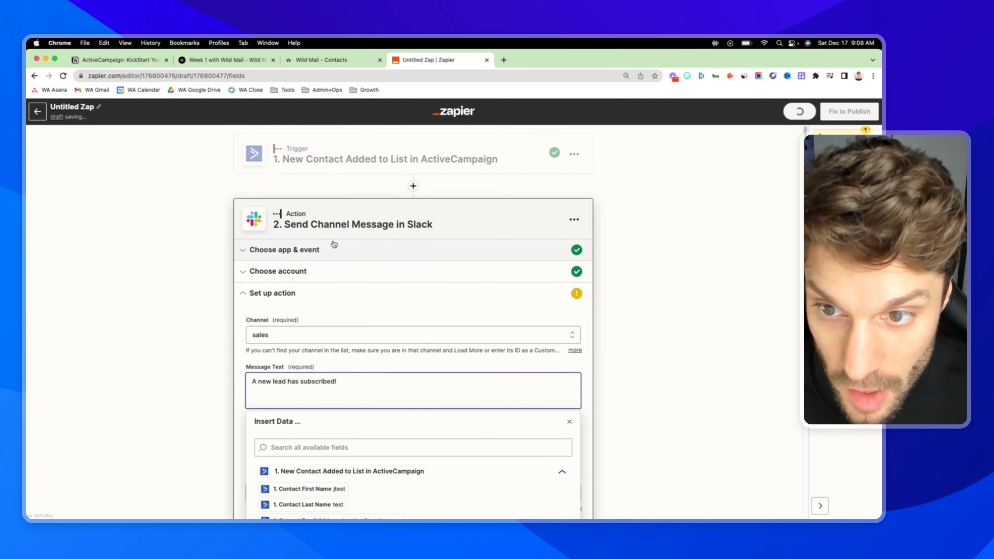
scroll(327, 165, down, 4)
click(291, 405)
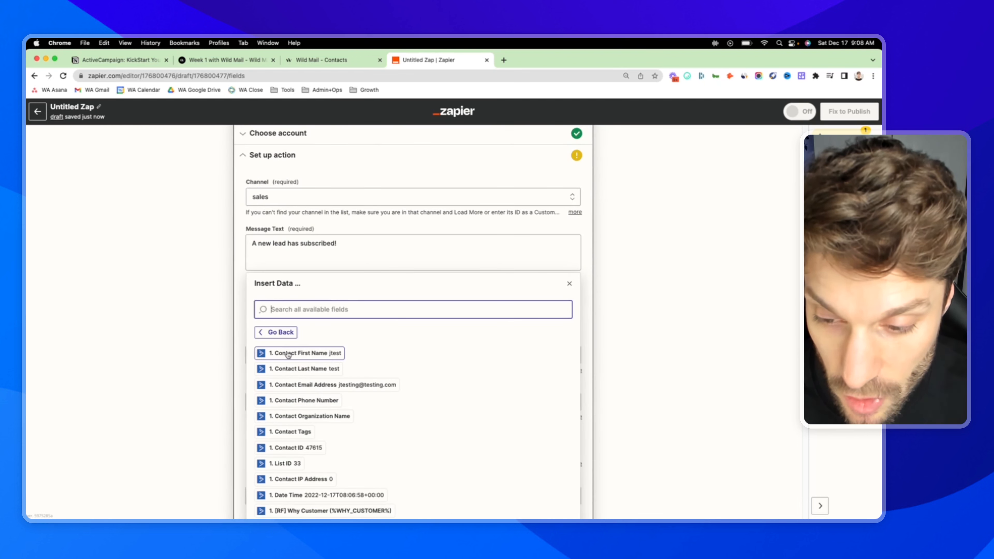
click(310, 354)
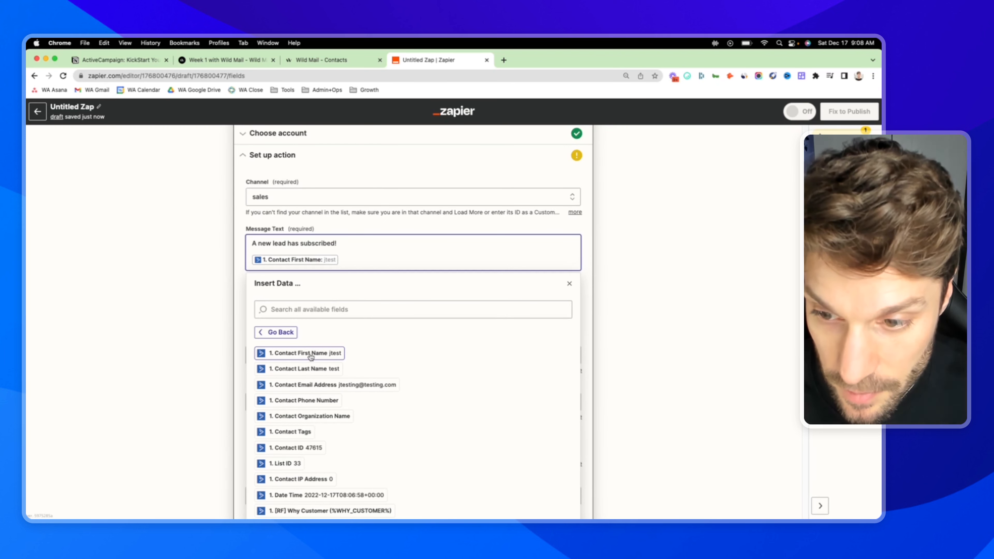
click(319, 368)
key(Return)
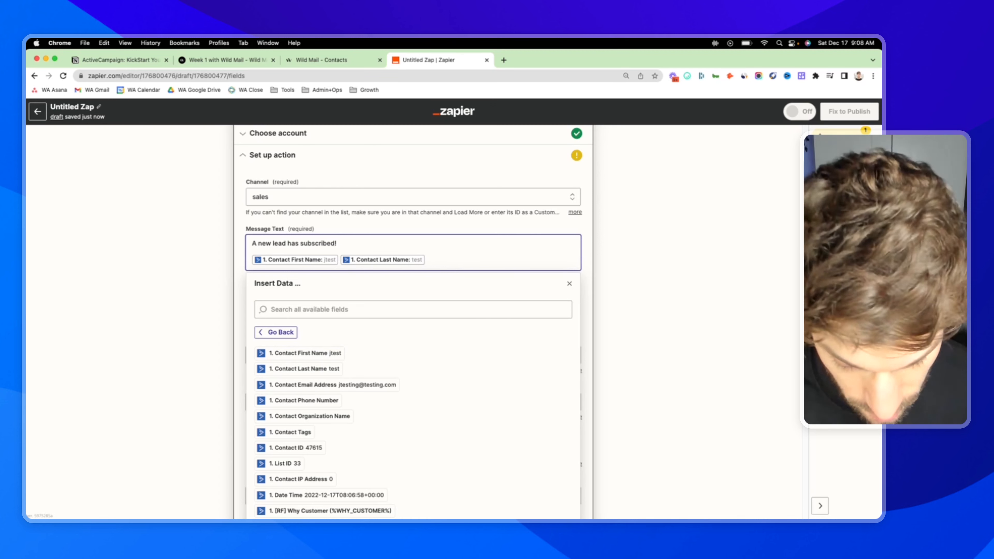
click(333, 399)
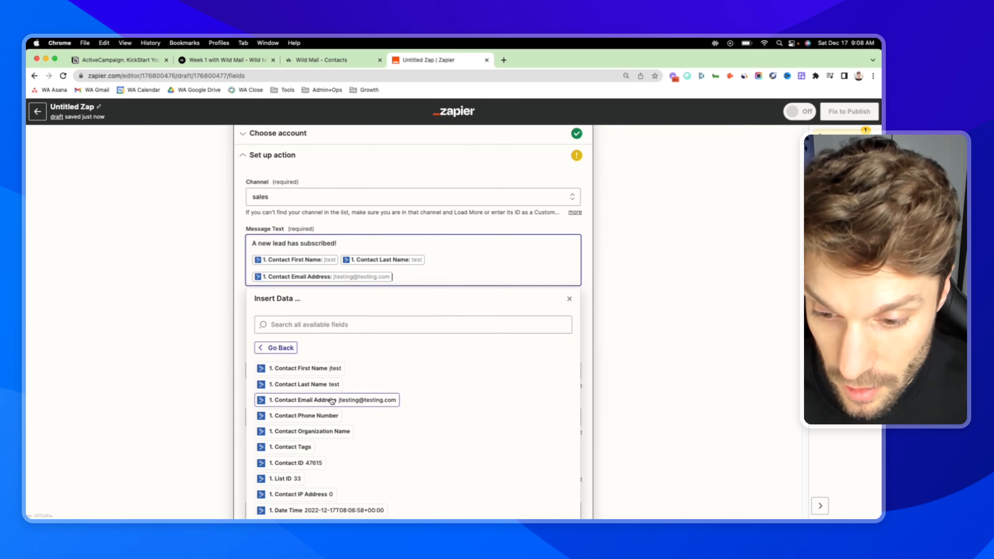
Keep the optional Slack message settings at their defaults, continue to the action test, and send the test channel message
click(645, 268)
scroll(272, 289, down, 3)
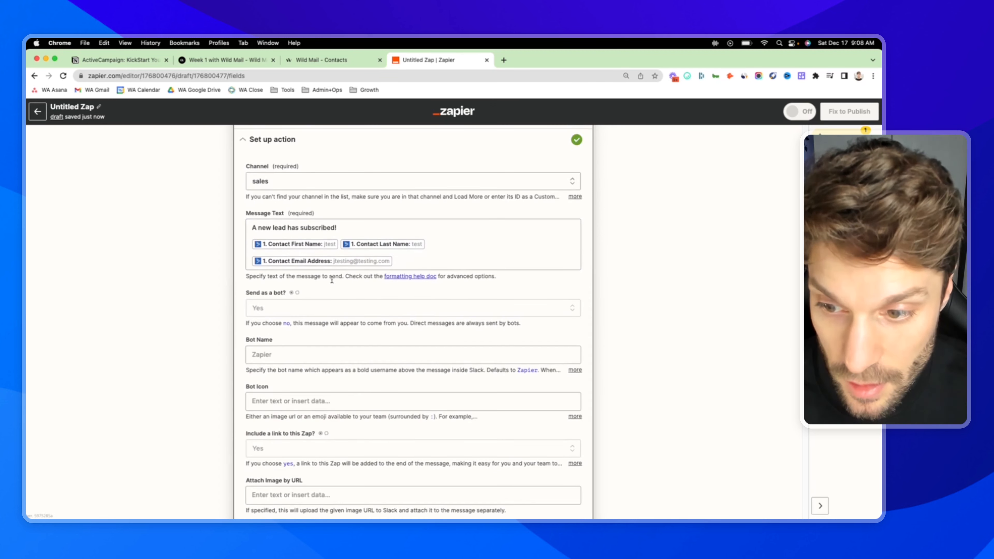
scroll(301, 284, down, 2)
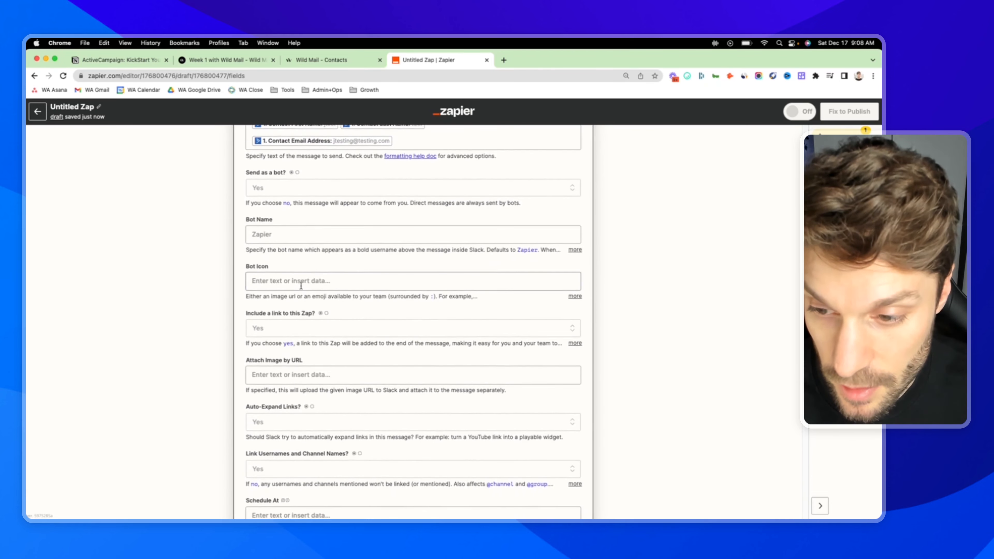
click(307, 263)
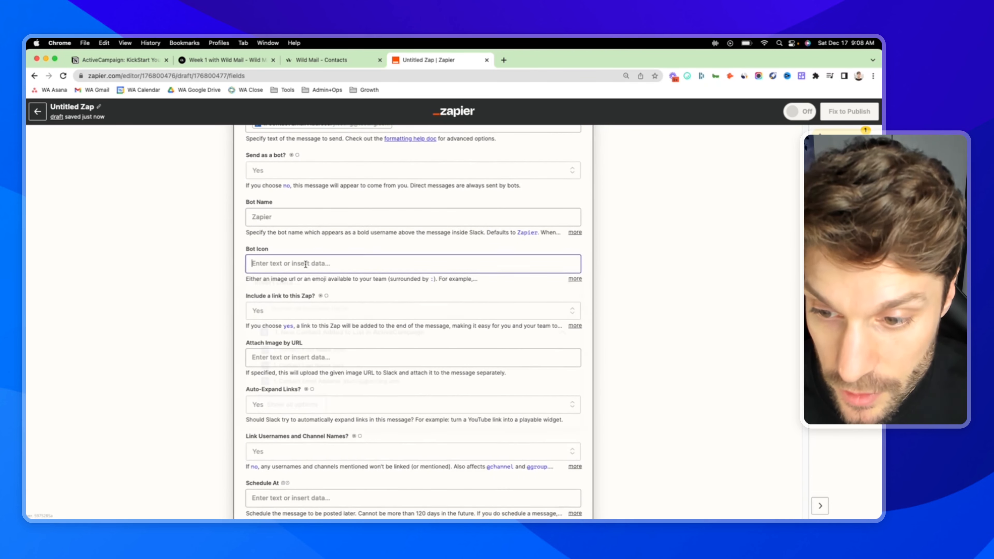
click(248, 239)
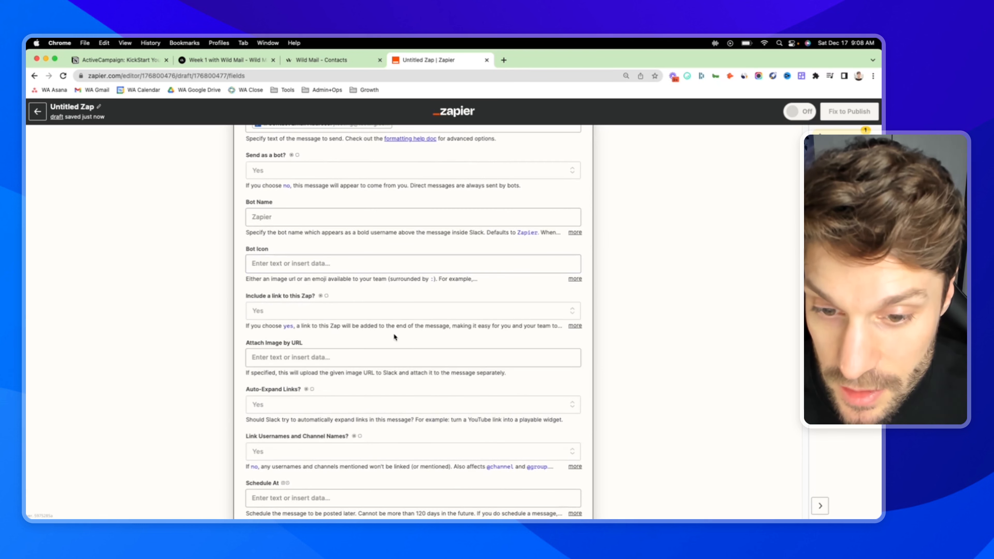
scroll(394, 337, down, 10)
click(344, 425)
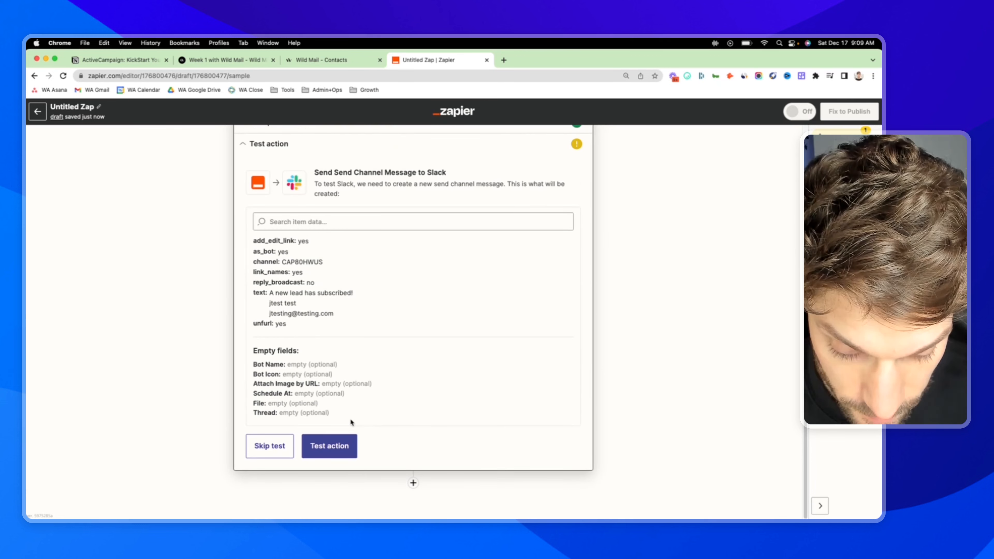
click(341, 453)
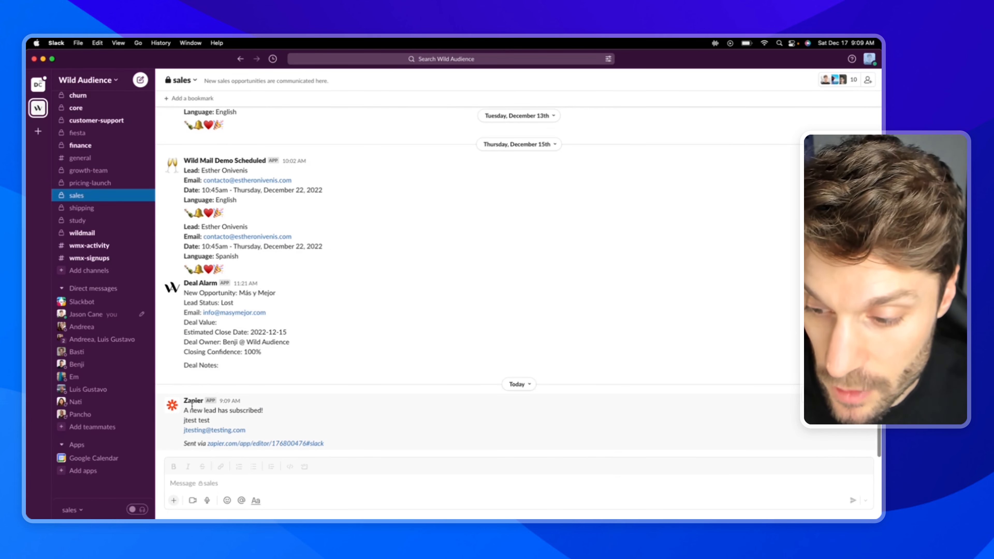
Check the Zapier test message and its "Sent via" link in Slack's sales channel, and return to the Zap editor
drag(182, 409, 321, 415)
click(194, 442)
drag(184, 444, 348, 450)
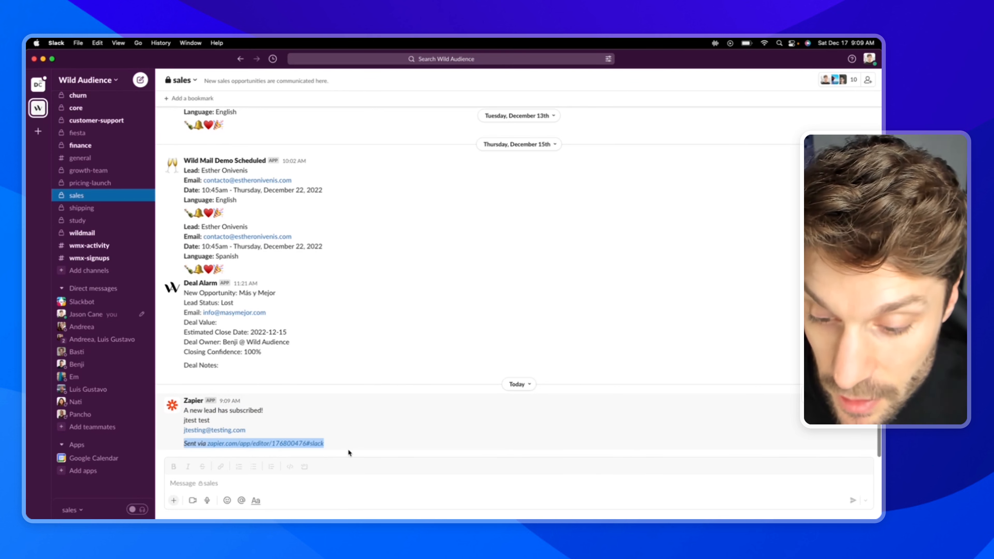
click(351, 318)
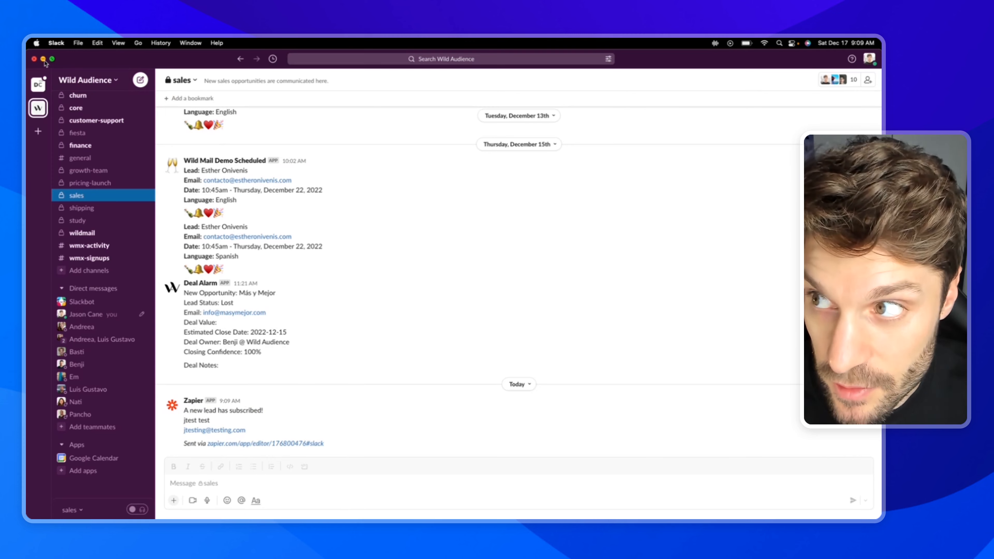
click(43, 60)
Set "Include a link to this Zap?" to No in the Slack action setup
scroll(363, 374, down, 1)
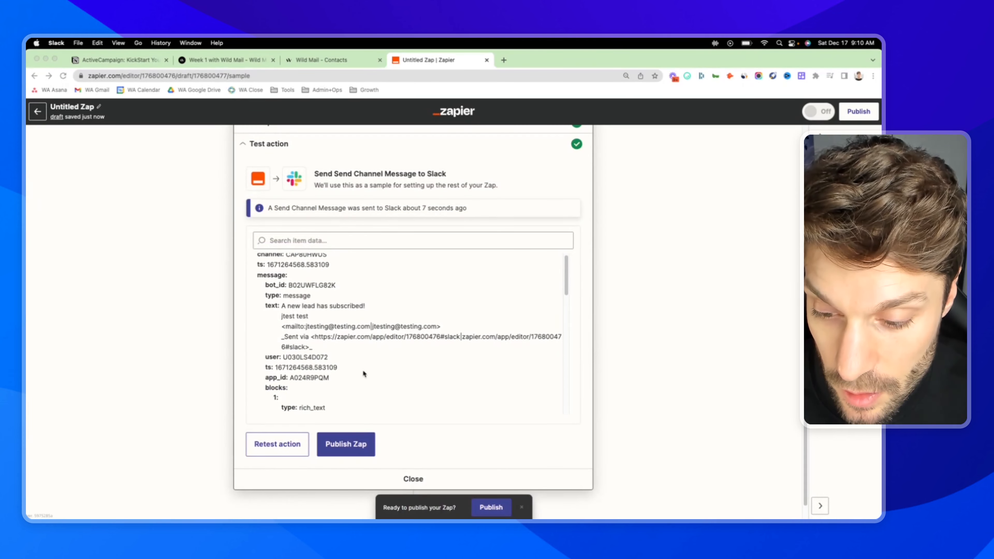
scroll(317, 377, up, 5)
click(304, 295)
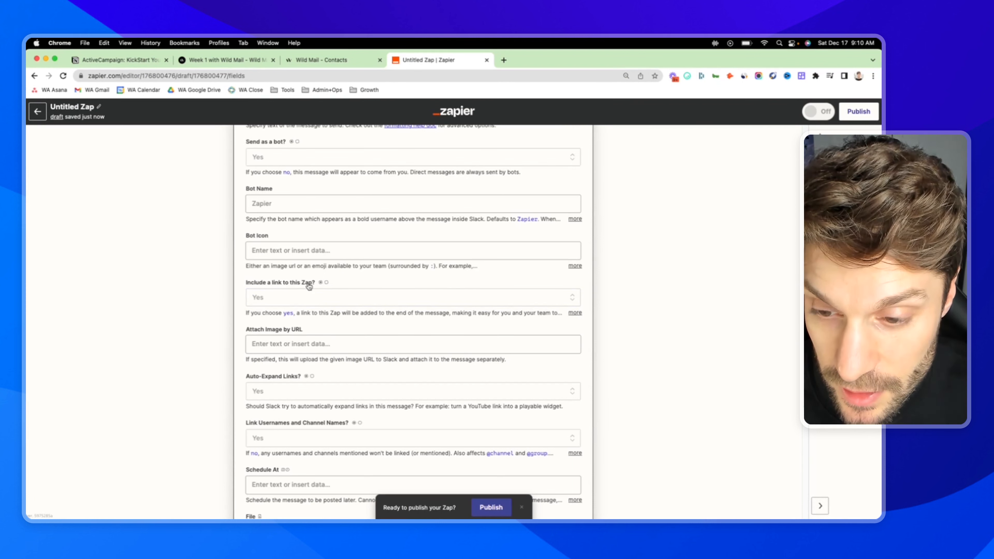
click(354, 298)
click(275, 392)
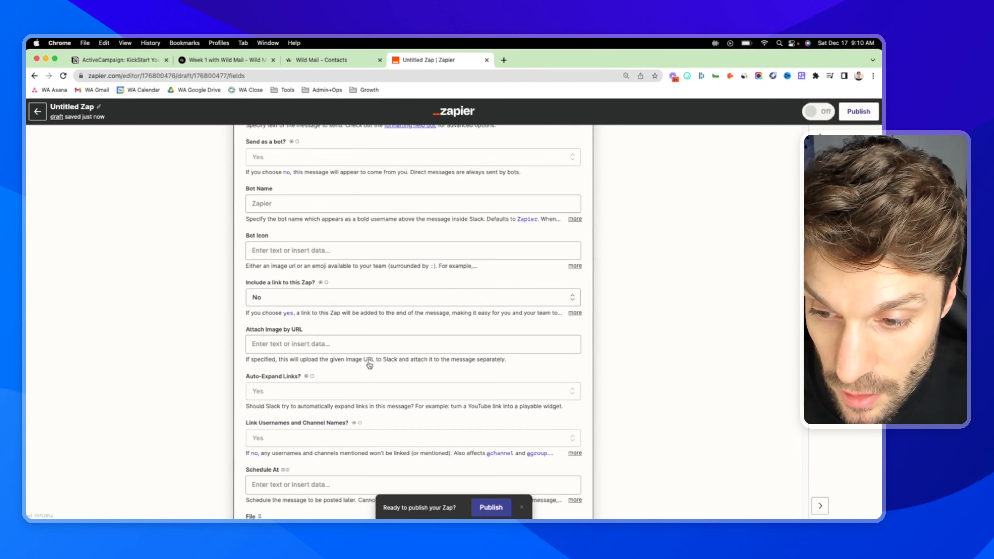
scroll(417, 377, down, 3)
scroll(418, 377, down, 3)
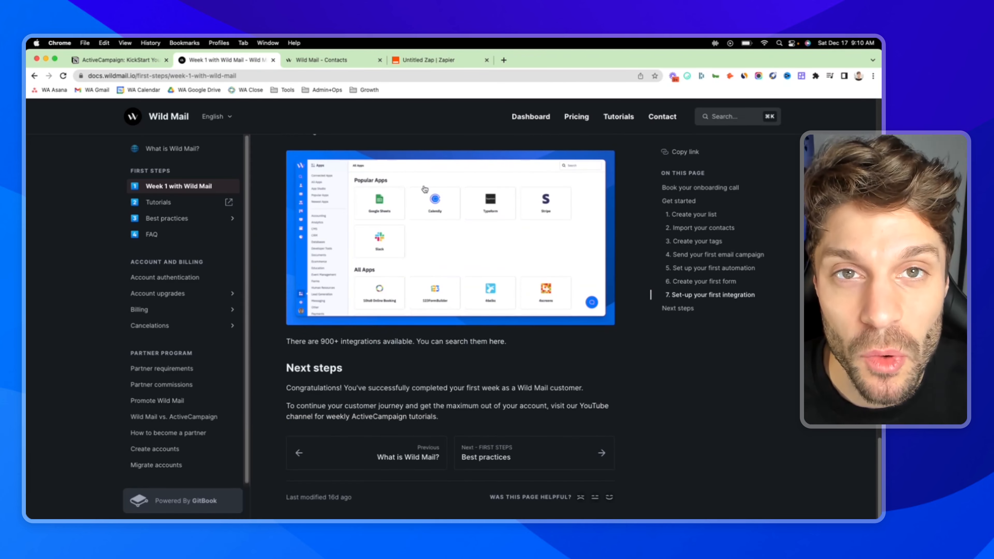
Review the Week 1 with Wild Mail guide from its beginning through the first email campaign section, enlarging the tag classification table
scroll(402, 222, up, 20)
scroll(403, 221, up, 10)
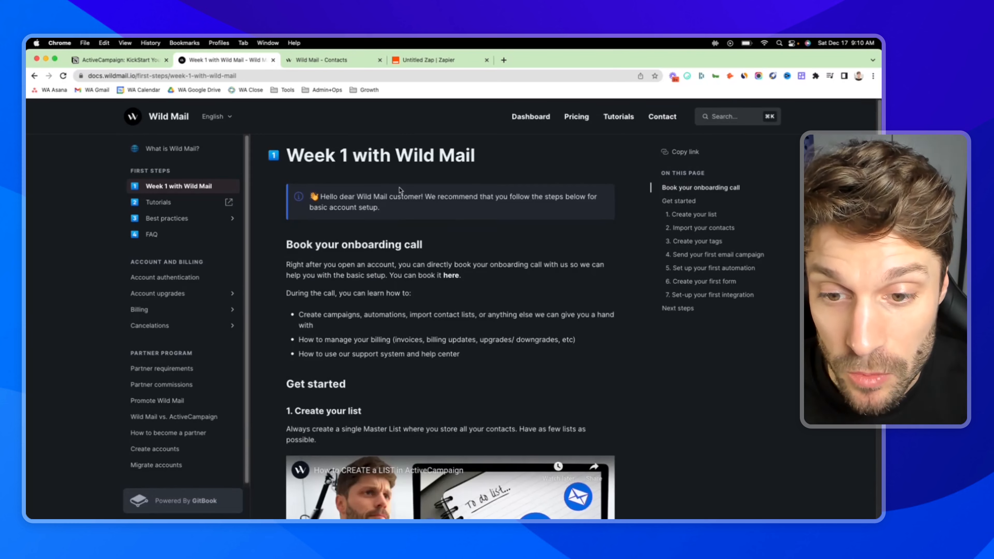
scroll(360, 251, down, 5)
scroll(351, 235, down, 5)
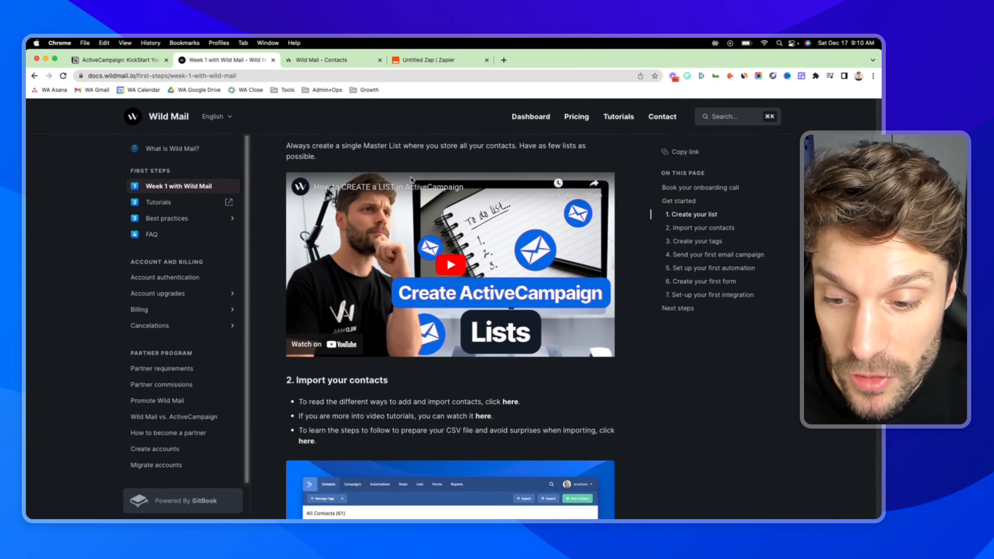
scroll(286, 292, down, 2)
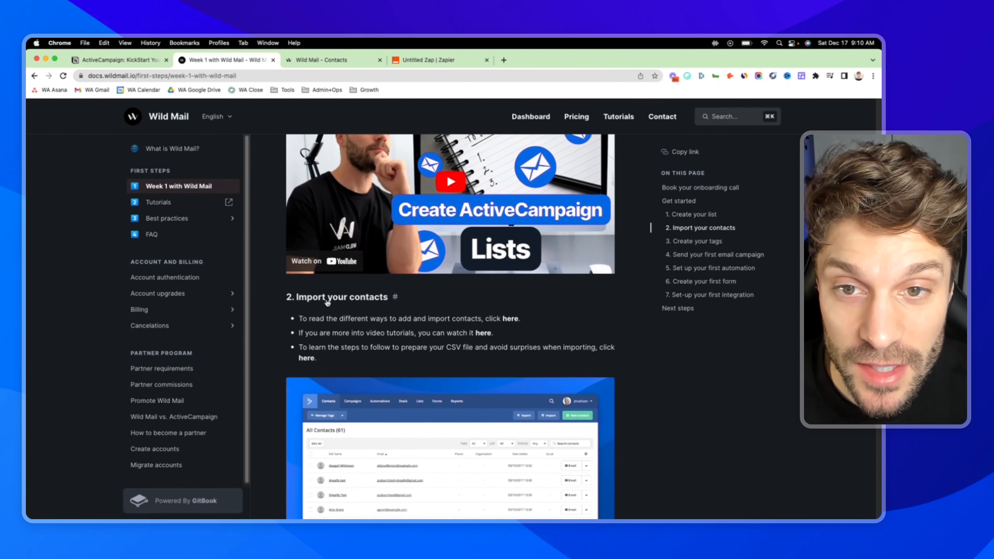
scroll(329, 303, down, 10)
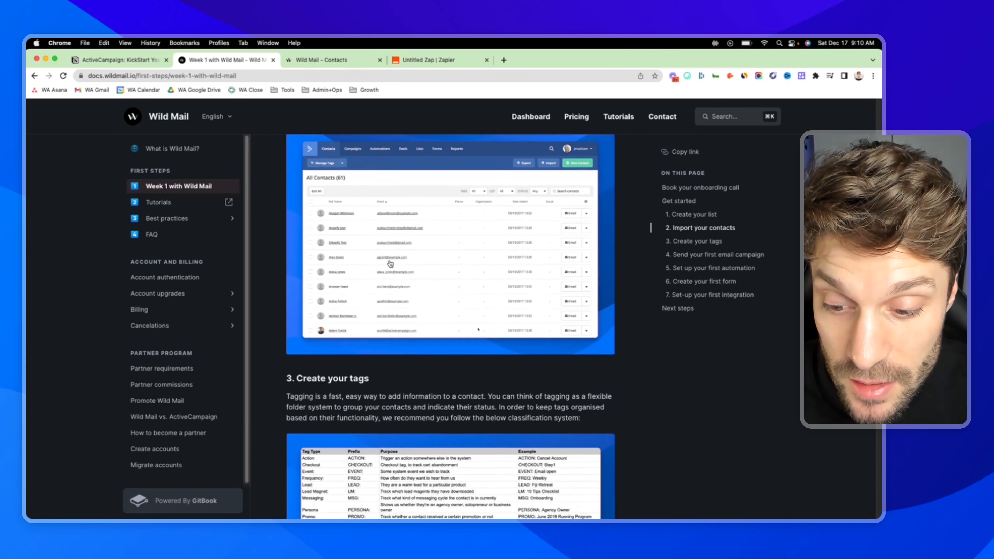
scroll(407, 235, down, 3)
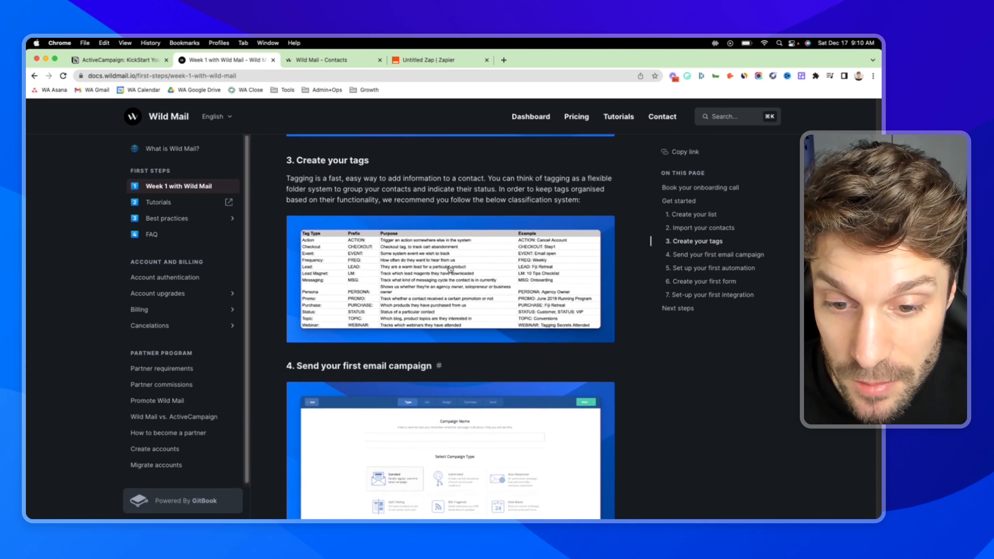
click(496, 242)
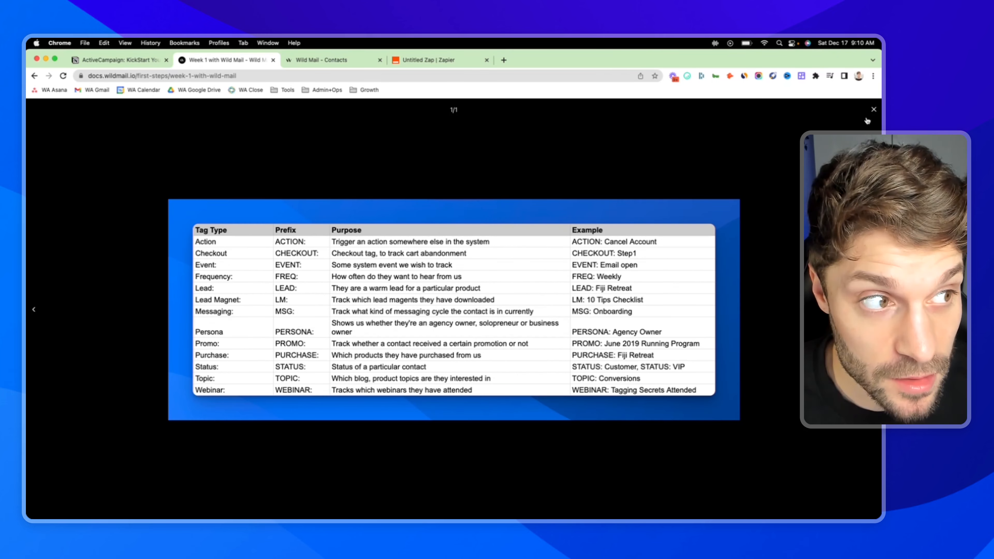
click(874, 111)
scroll(336, 201, down, 6)
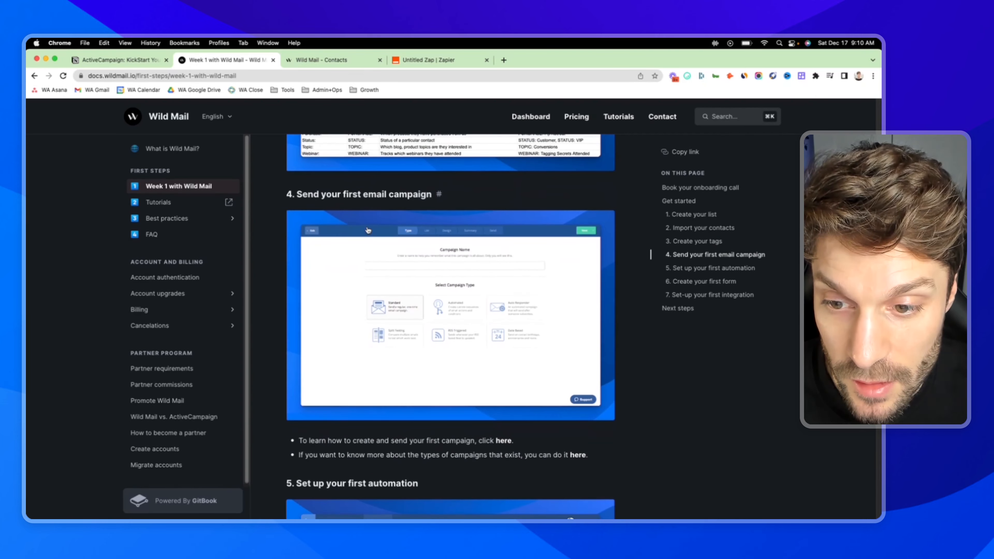
View the Welcome automation in Wild Mail, and return to the Week 1 guide to review its form, integration and next steps sections
click(428, 245)
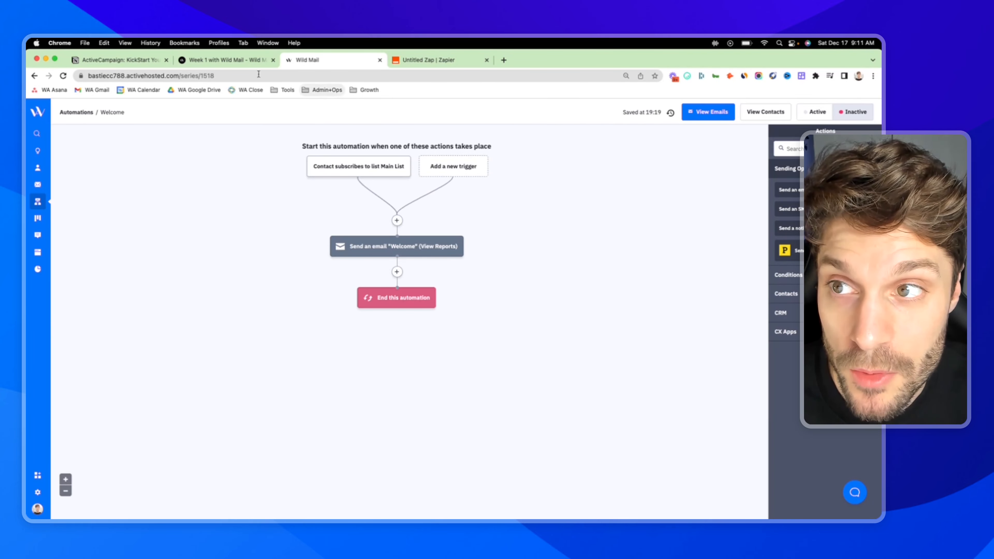
click(239, 61)
scroll(392, 277, down, 5)
scroll(392, 277, down, 3)
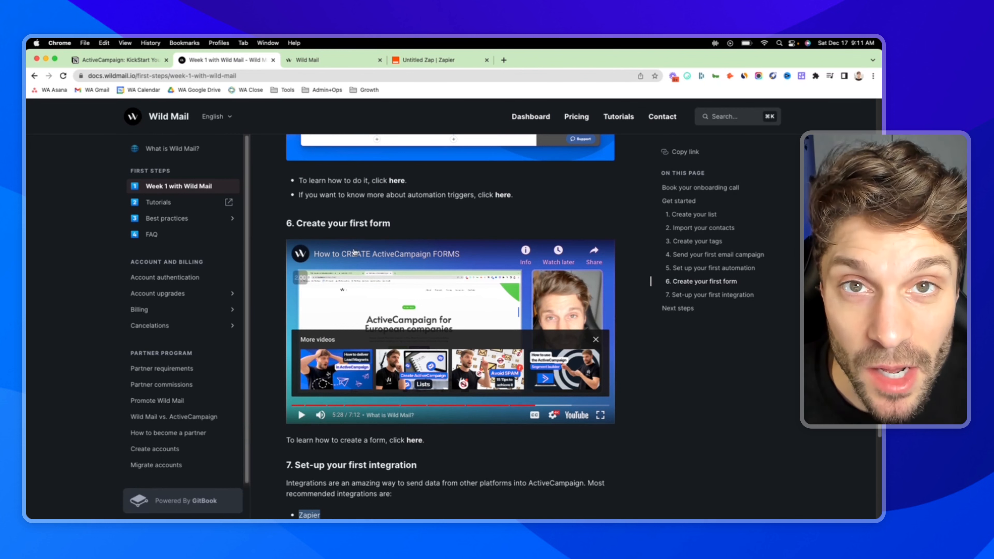
scroll(380, 243, down, 7)
scroll(385, 257, down, 2)
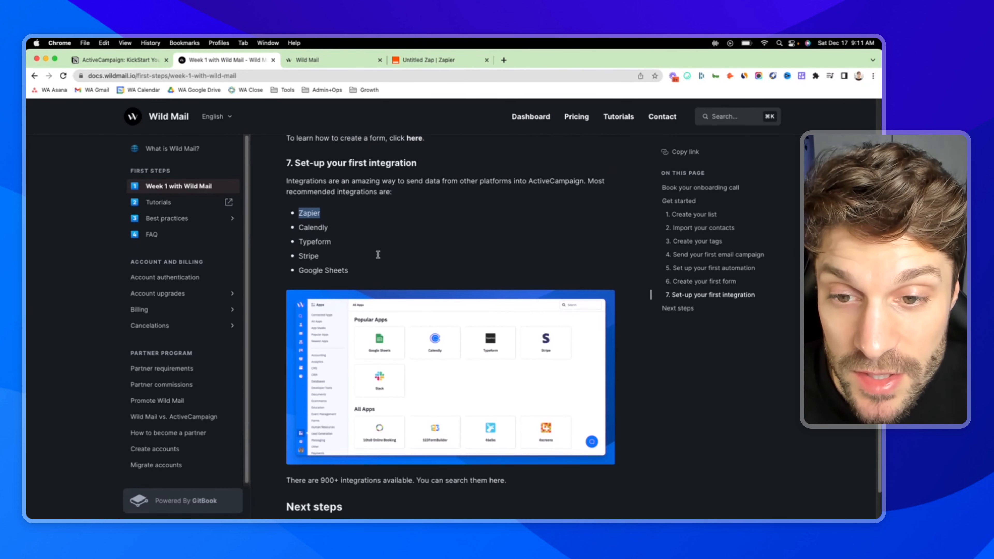
scroll(382, 246, down, 1)
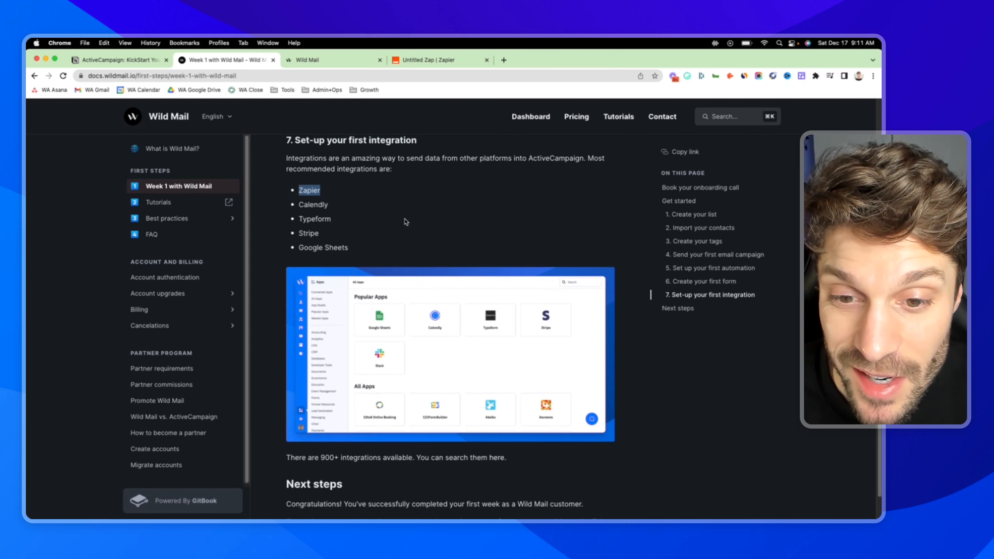
scroll(426, 206, down, 5)
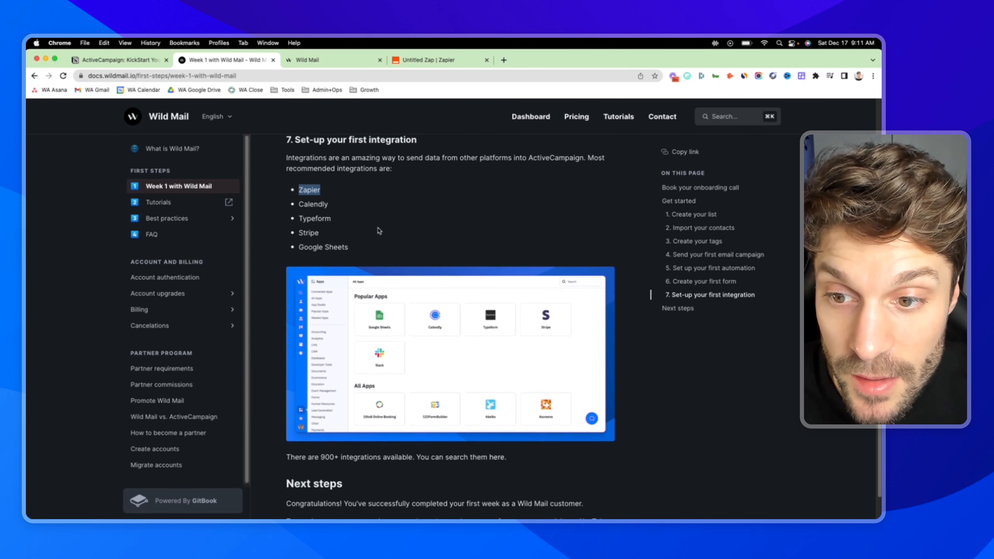